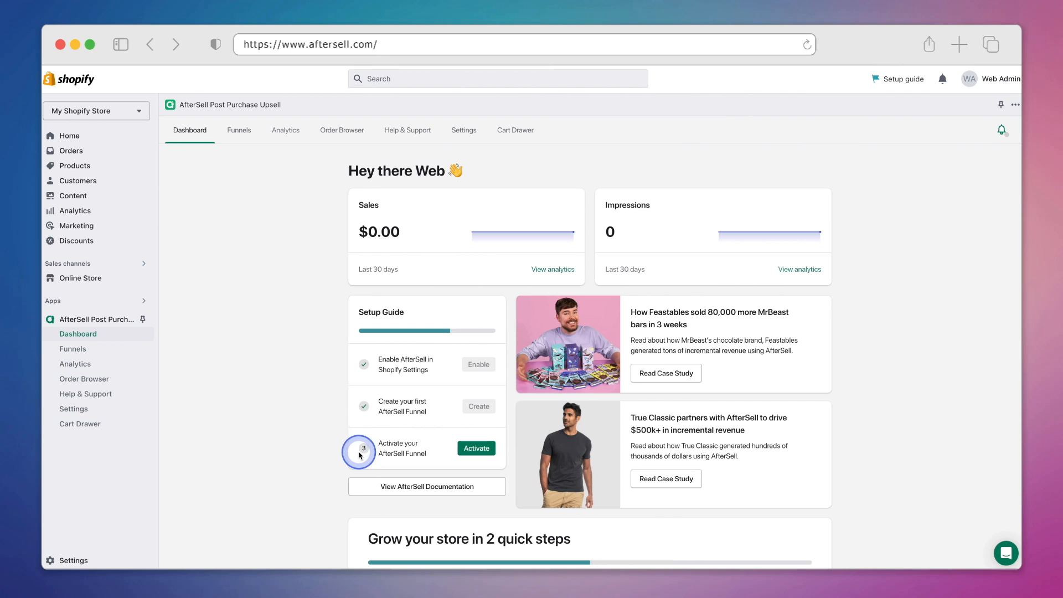
Activate AfterSell and open the New funnel for editing.
click(467, 448)
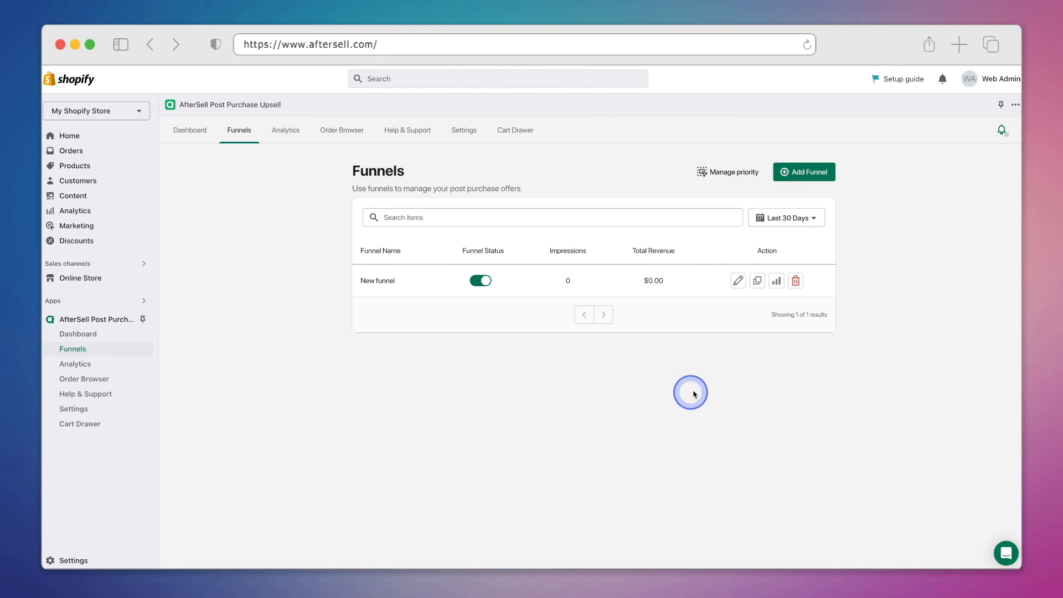
click(739, 281)
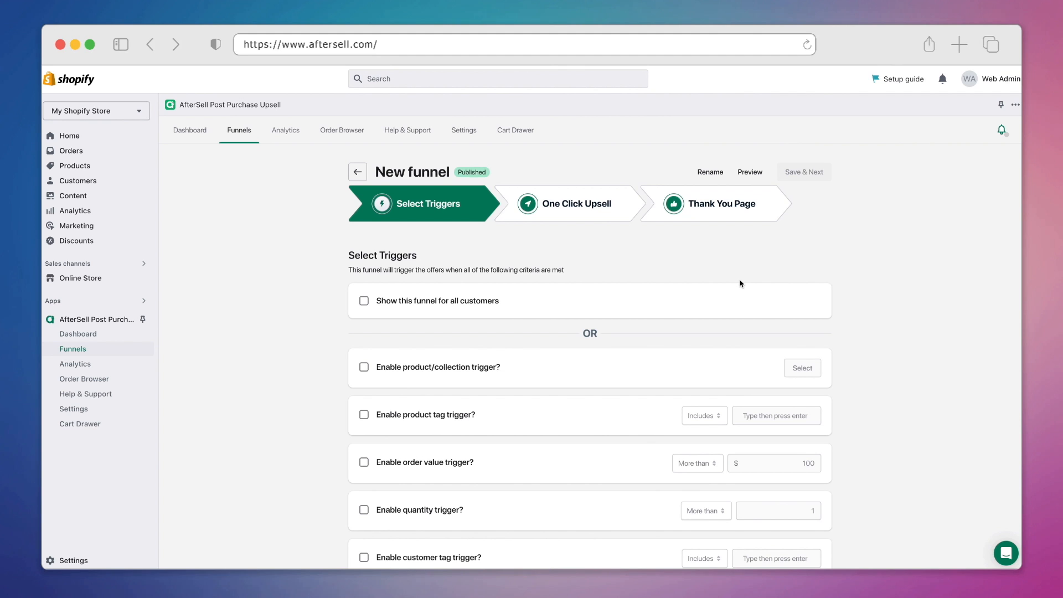
scroll(745, 280, down, 2)
click(744, 271)
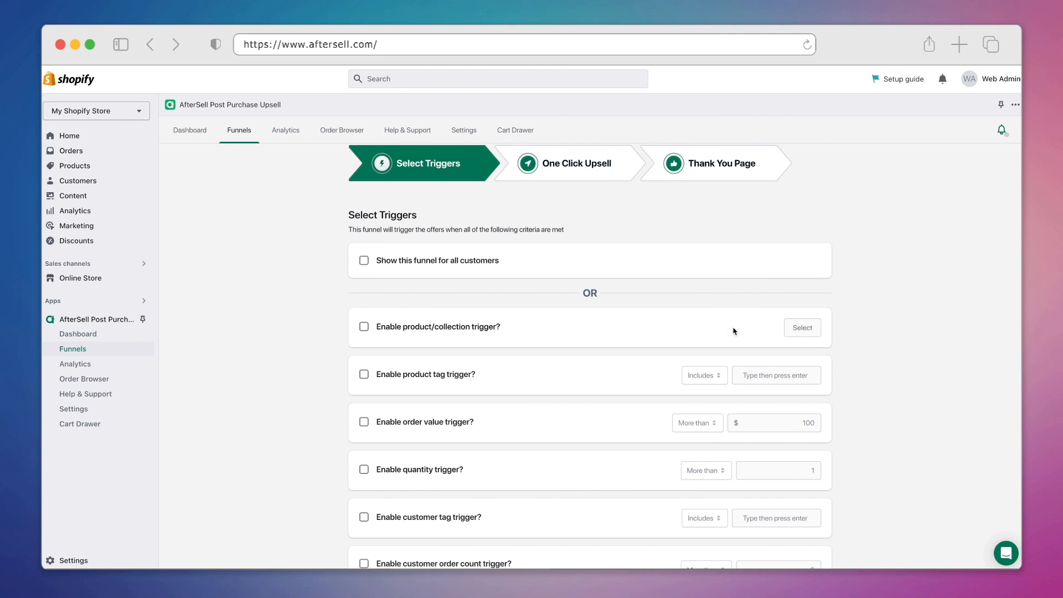
Set the New funnel's trigger to show for all customers and save it.
click(726, 375)
click(726, 424)
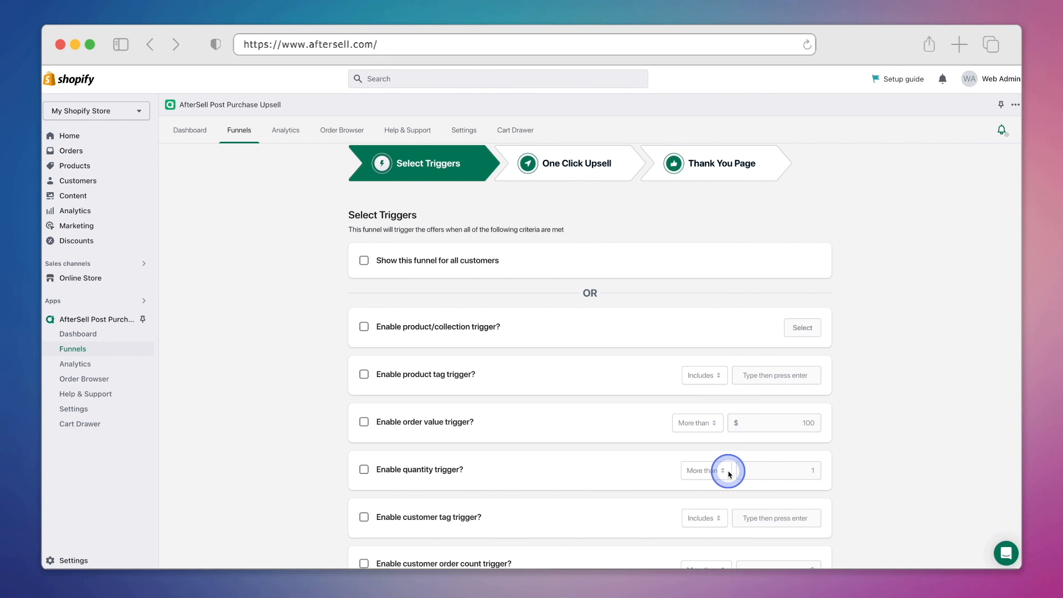
scroll(730, 474, down, 5)
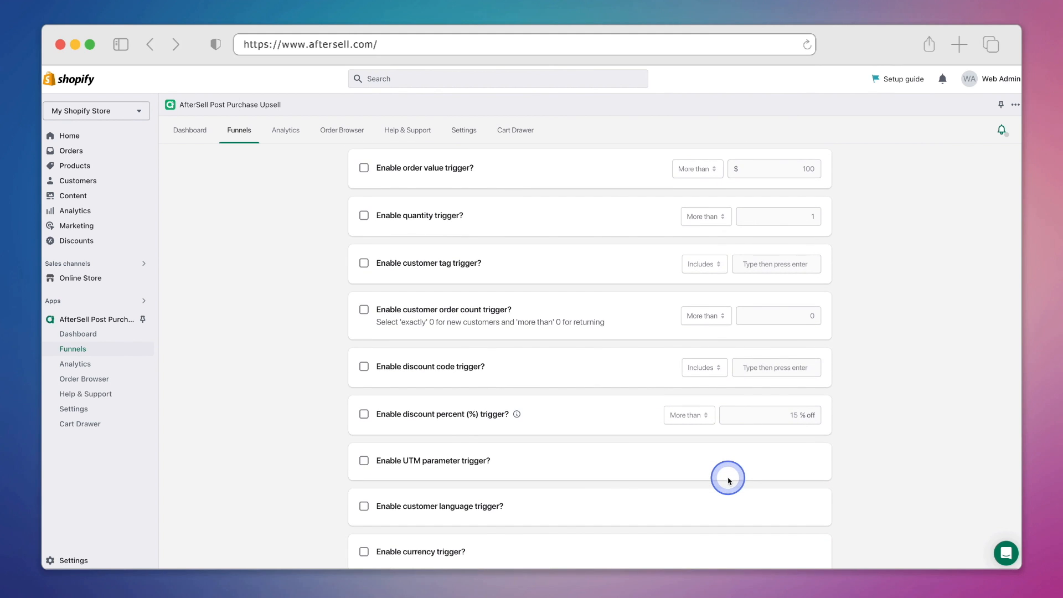
scroll(728, 481, up, 5)
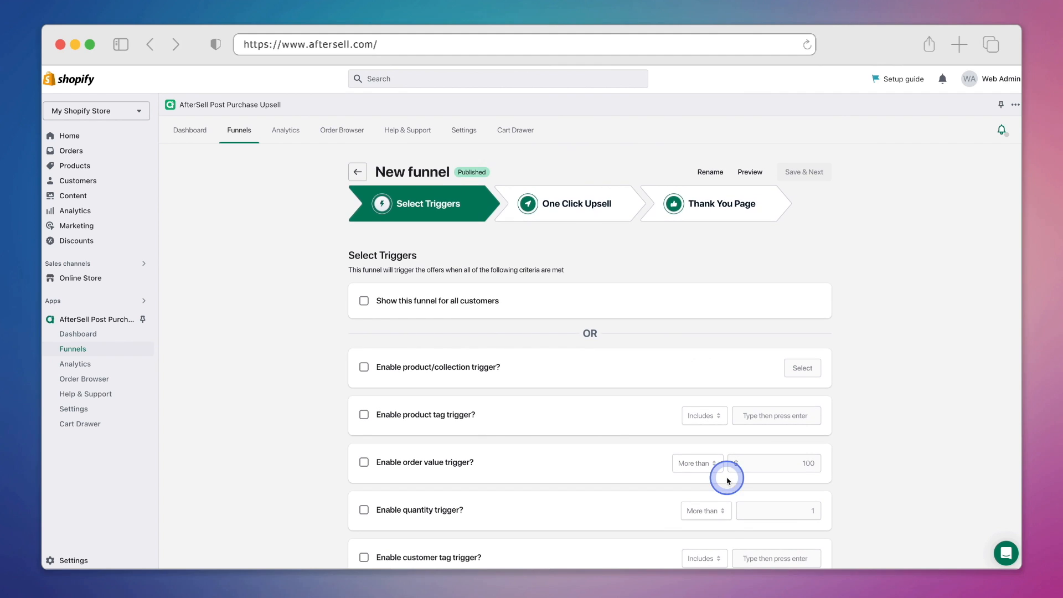
click(469, 302)
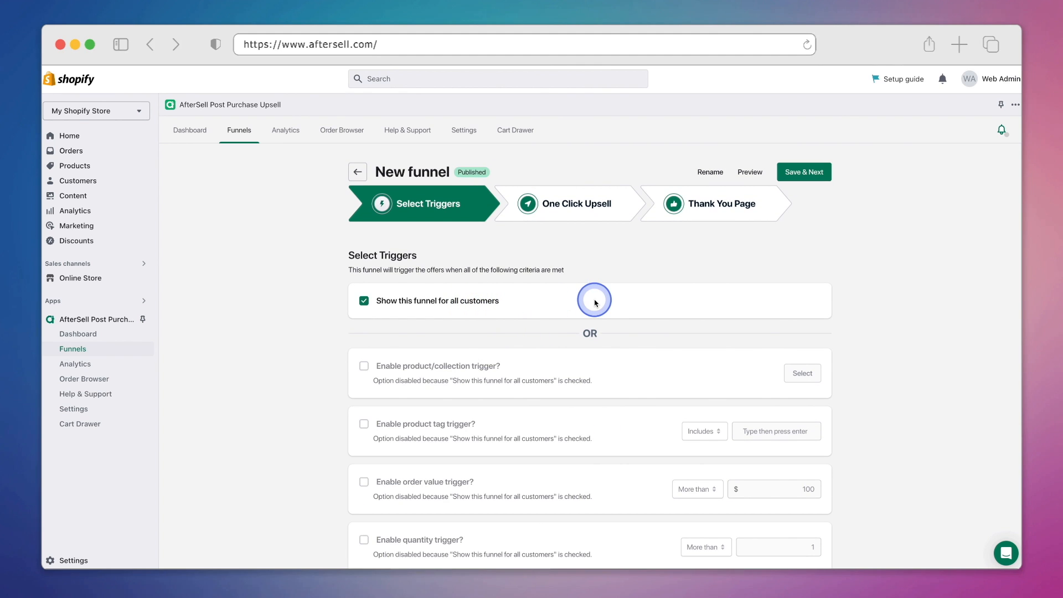
click(806, 172)
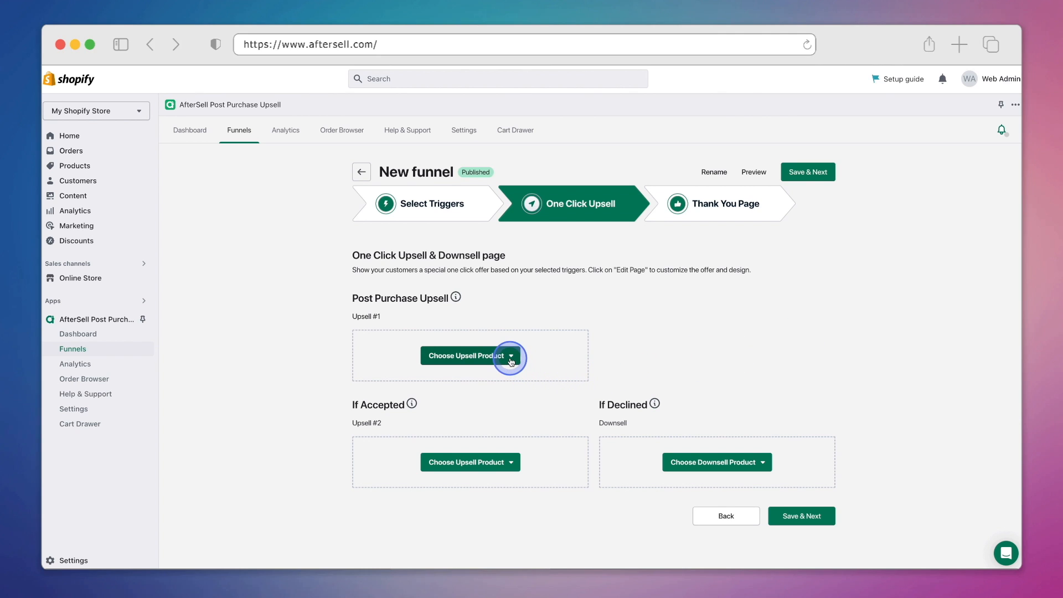
Make Upsell #1 a Multi Product offer of the Hoodie (all sizes) and the Beanie.
click(510, 360)
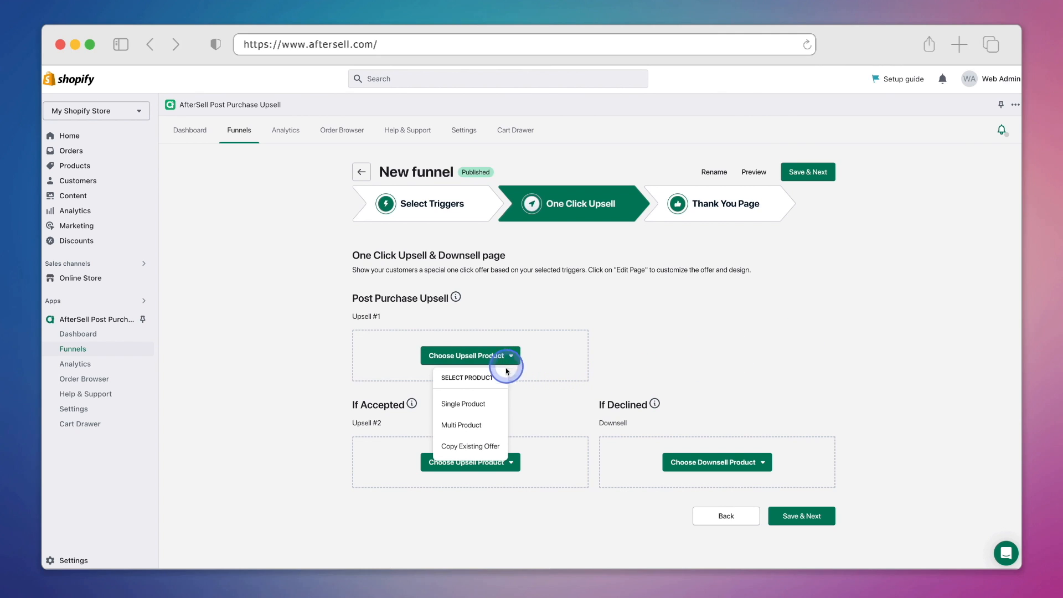
click(493, 427)
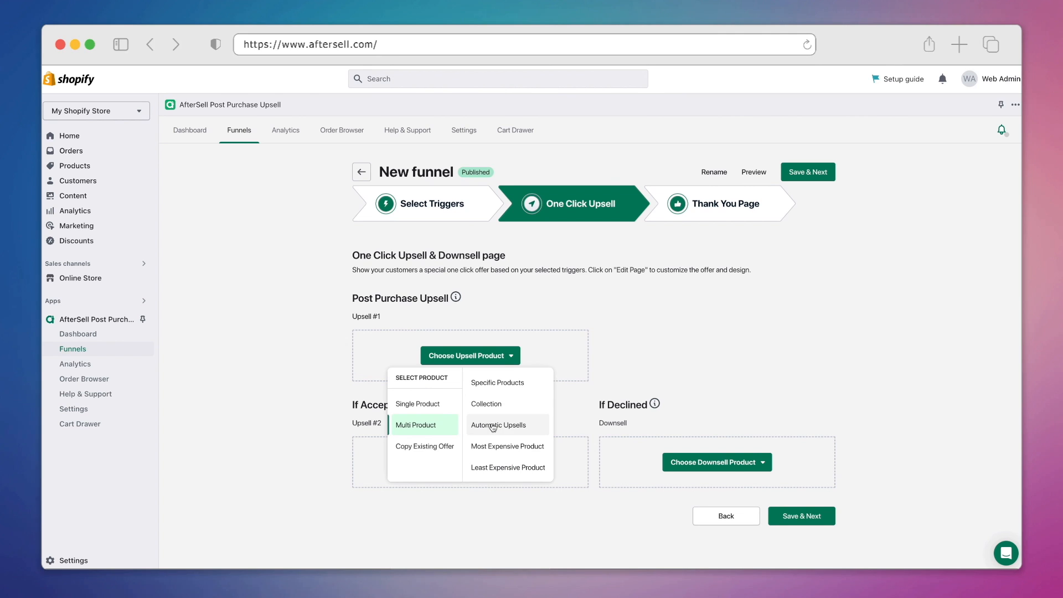
click(538, 384)
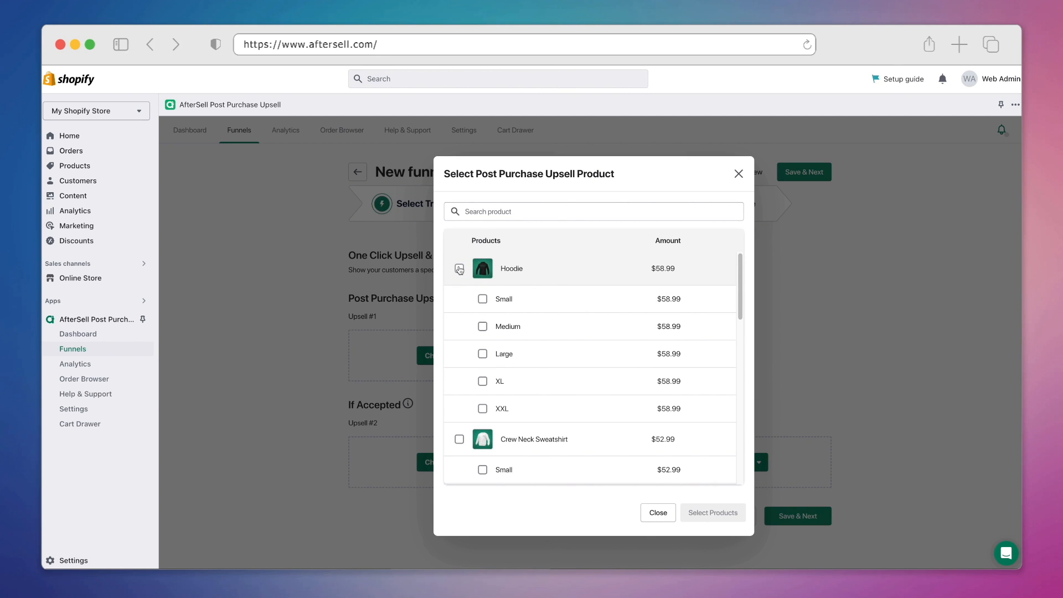
click(459, 269)
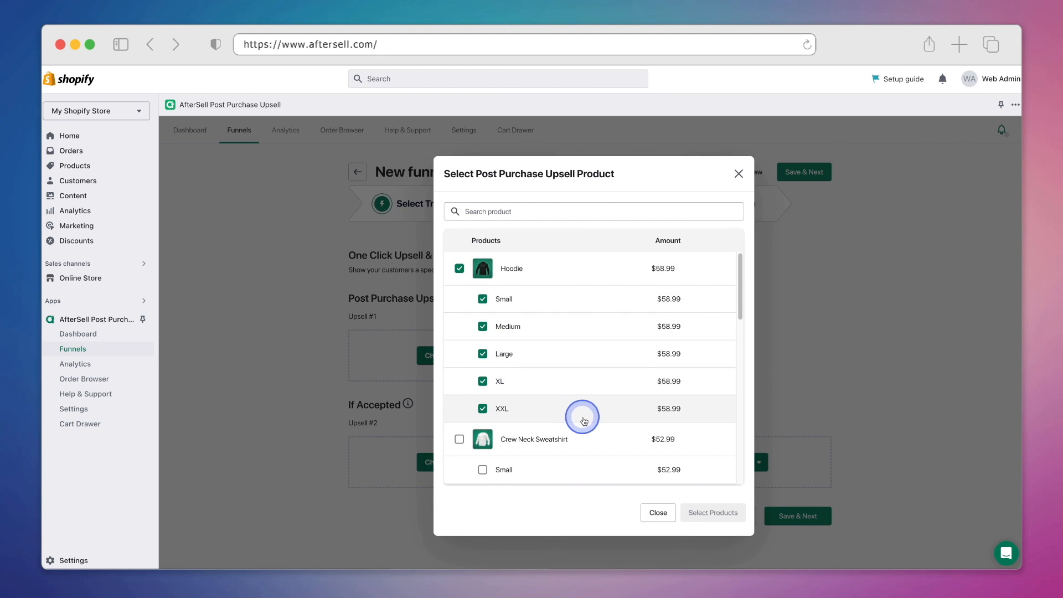
scroll(584, 421, down, 1)
scroll(584, 421, down, 5)
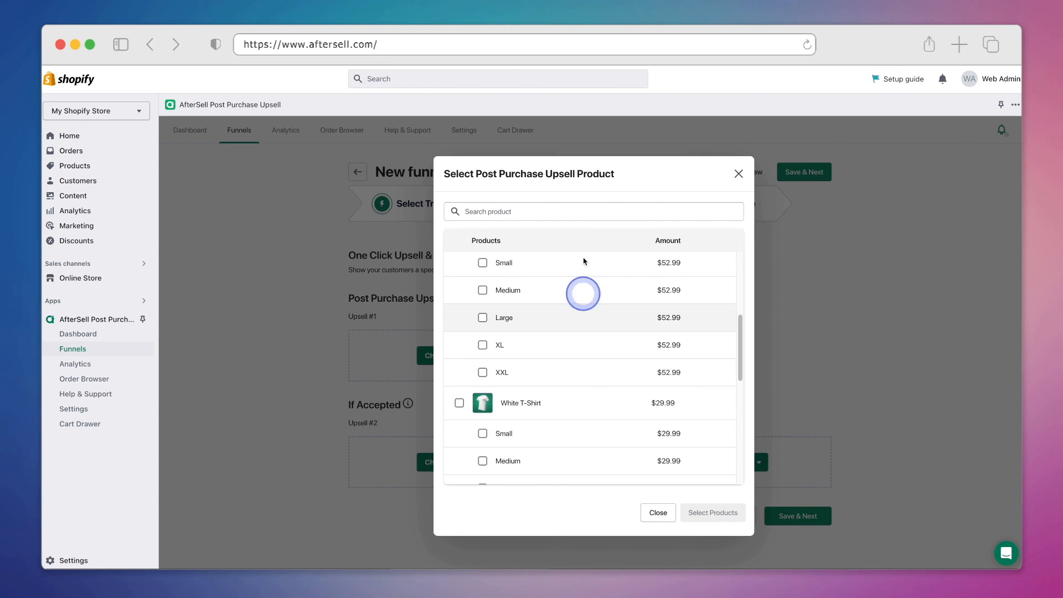
click(574, 210)
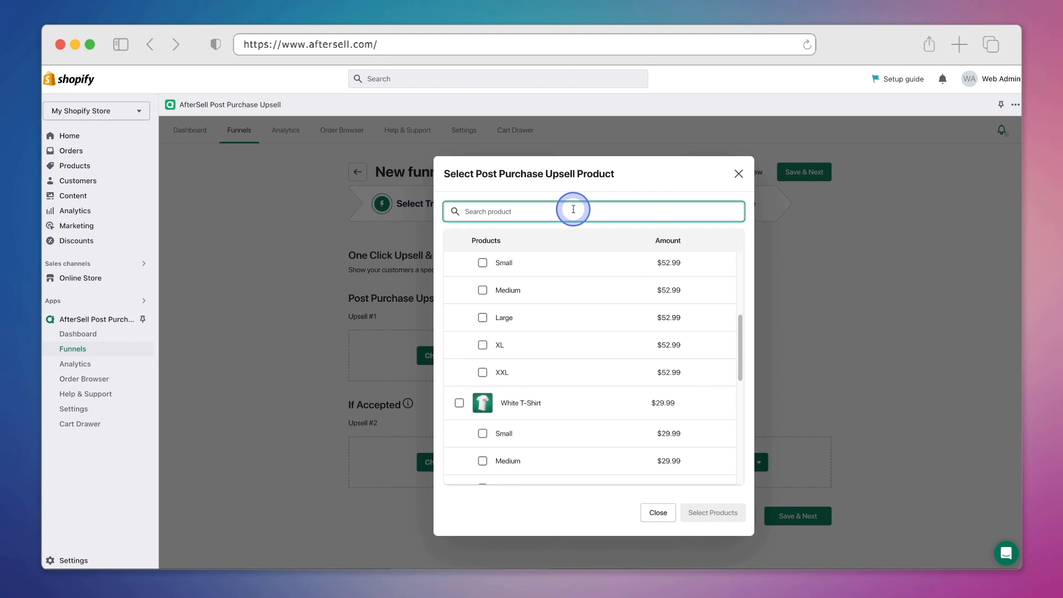
text(beani)
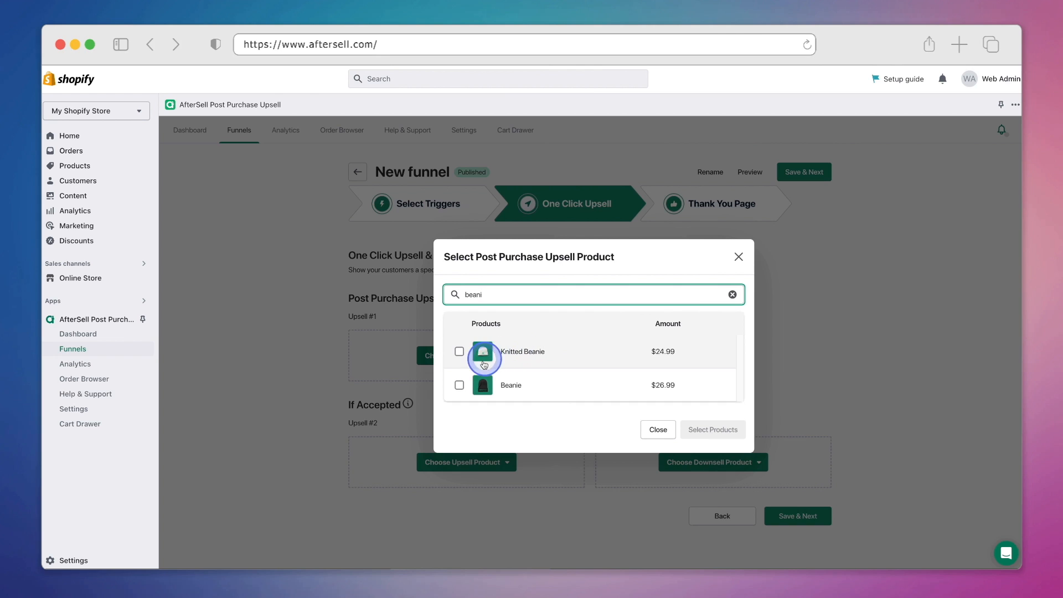
click(459, 385)
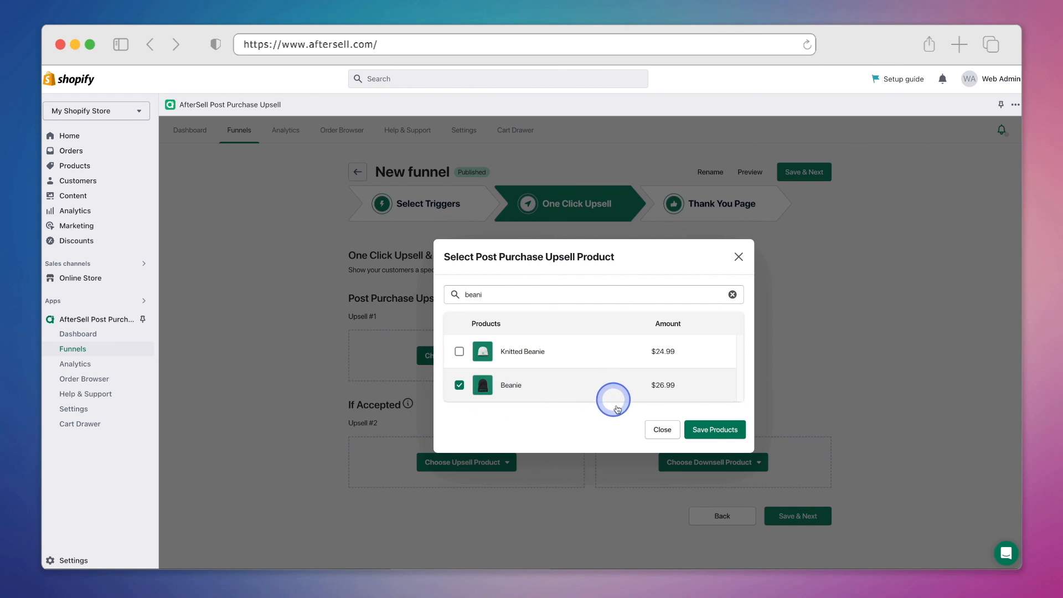
click(708, 435)
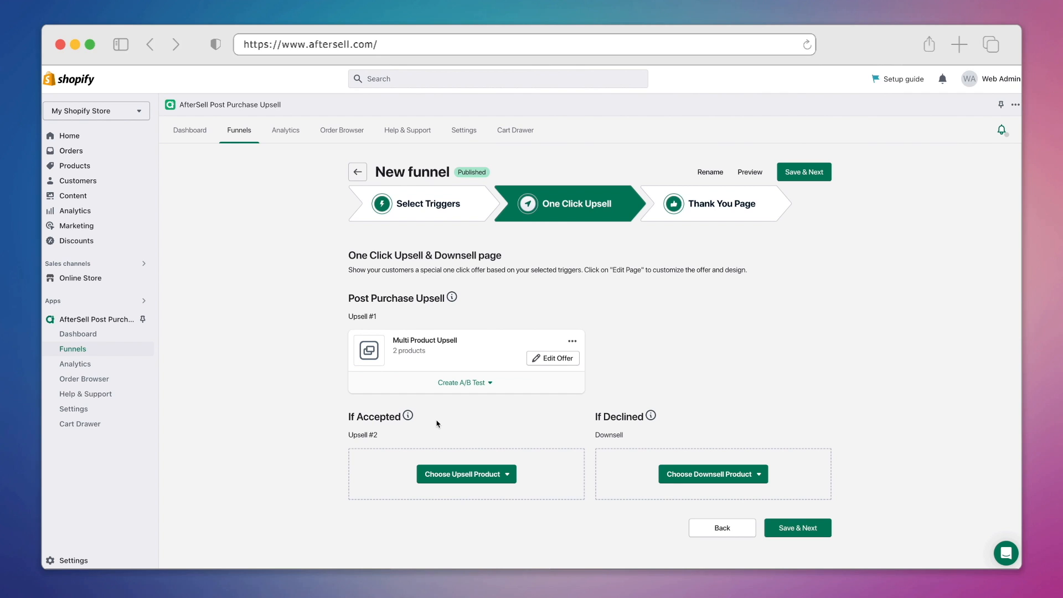
Set the If Accepted upsell to Automatic Upsells with 4 AI-recommended products.
click(411, 339)
click(508, 476)
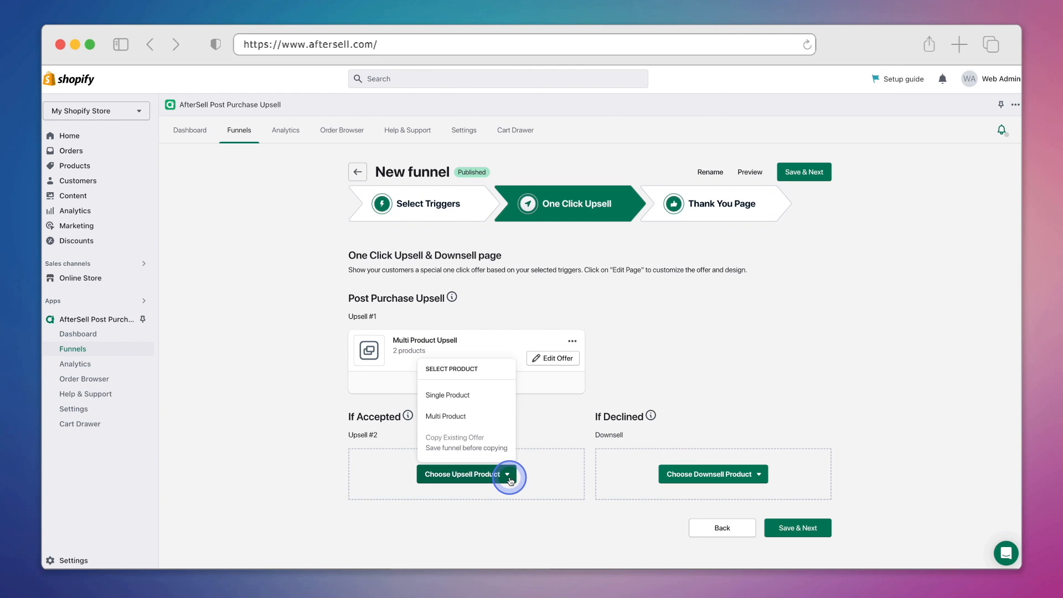
click(491, 417)
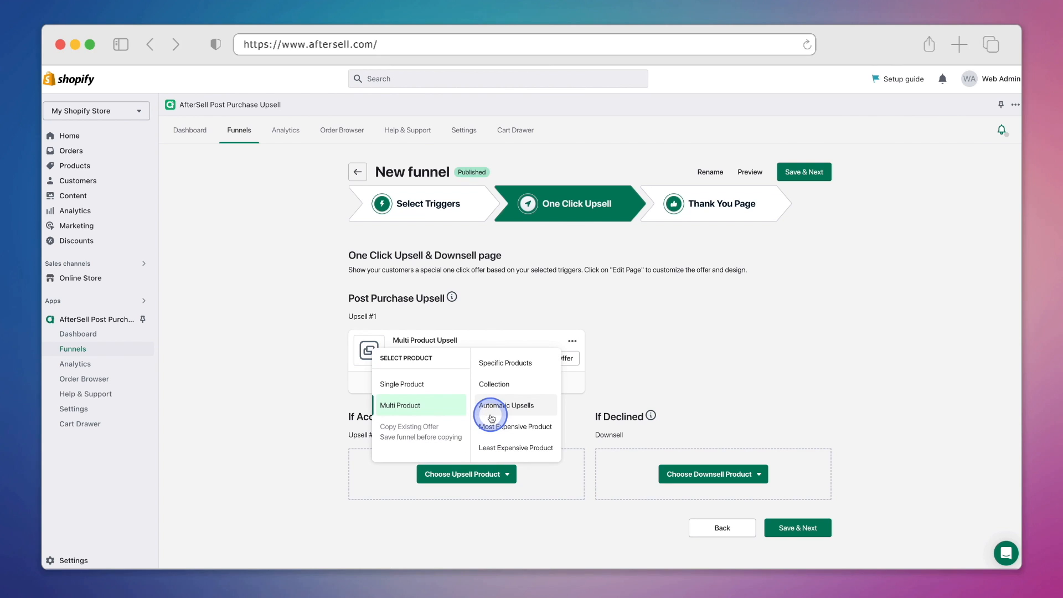
click(551, 410)
click(514, 345)
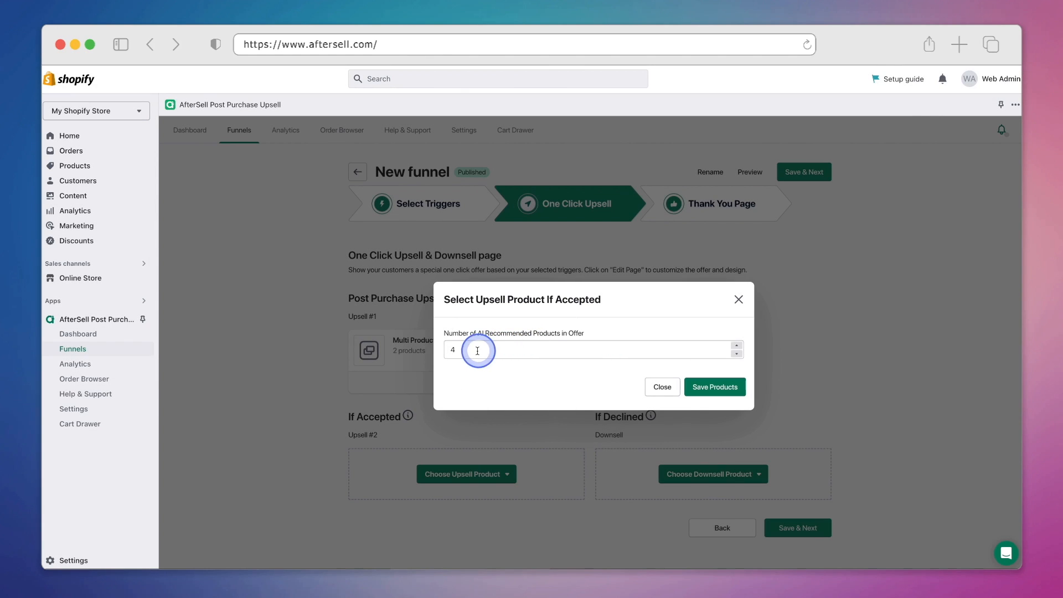
double_click(452, 349)
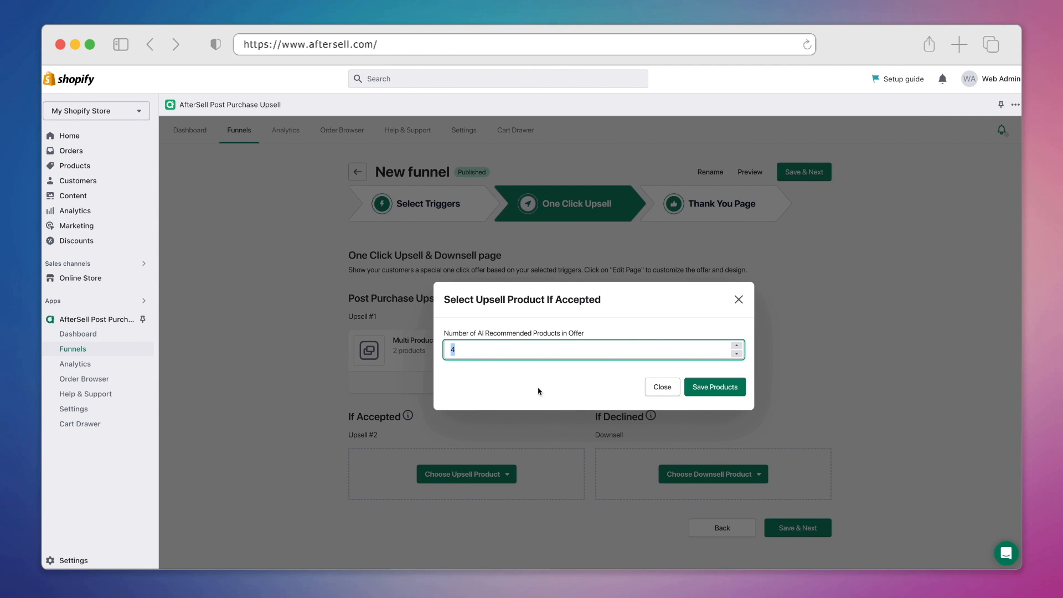
click(538, 391)
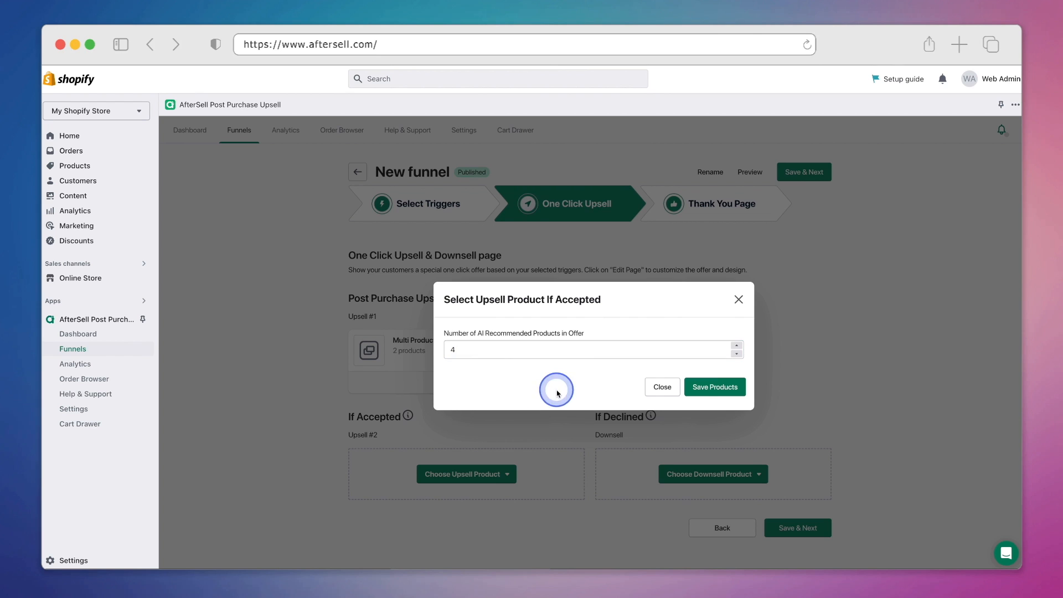
click(716, 391)
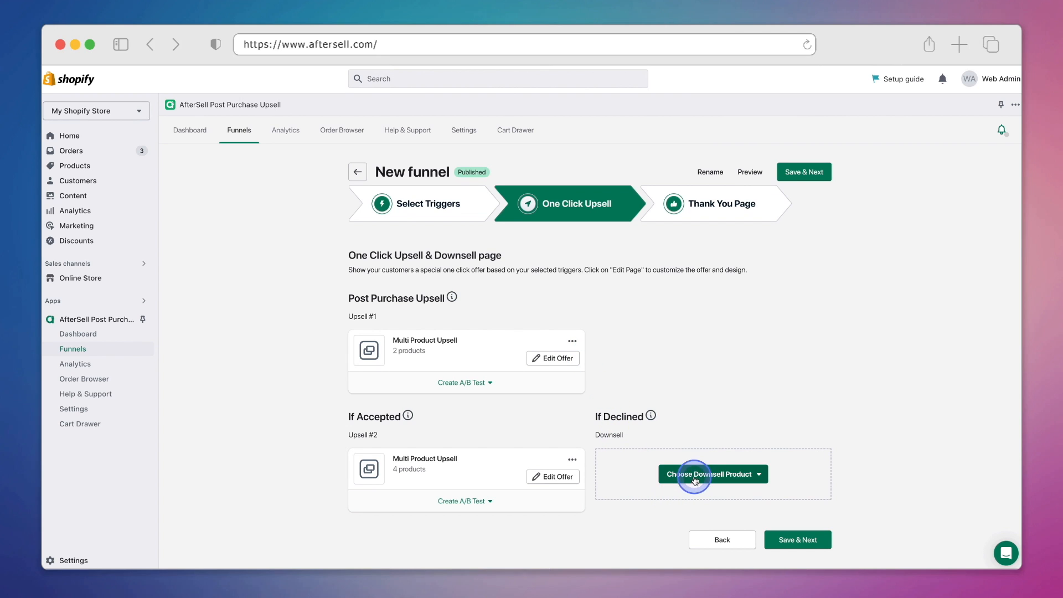
Make the Knitted Beanie the single-product If Declined downsell and save the offers.
click(759, 475)
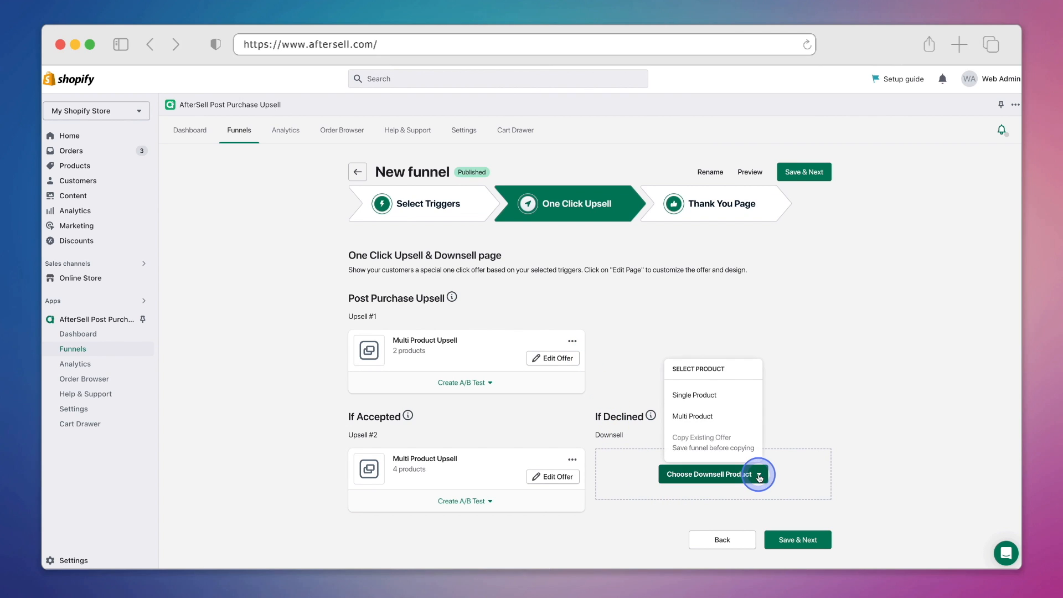
click(731, 397)
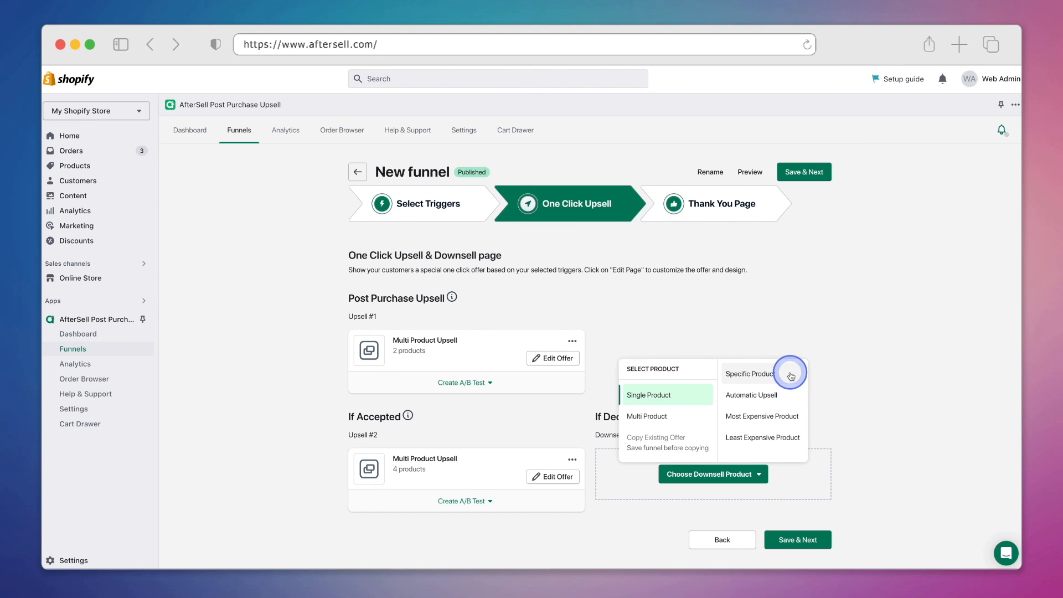
click(791, 376)
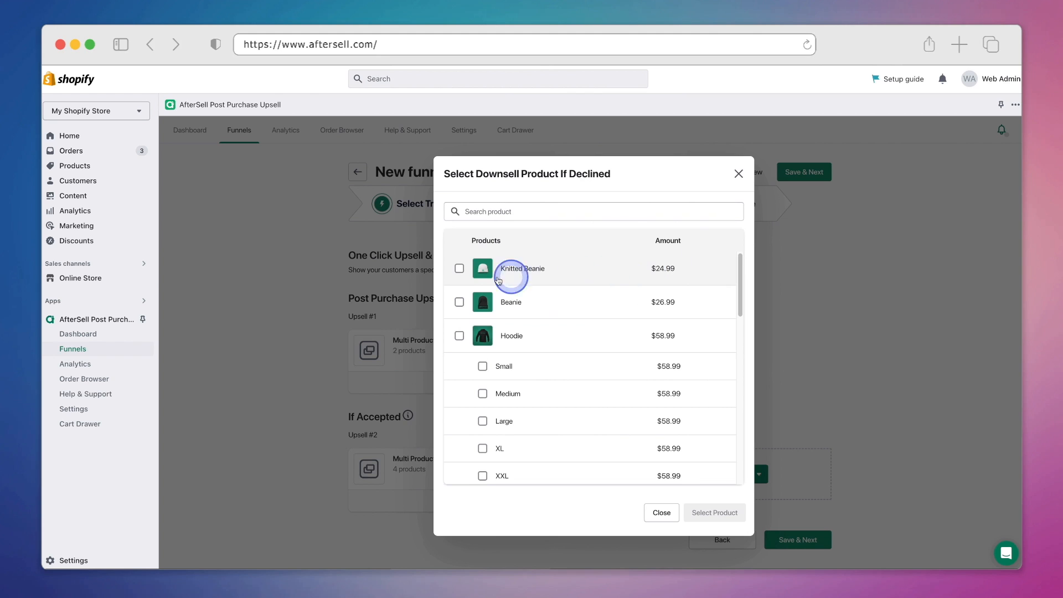
click(459, 269)
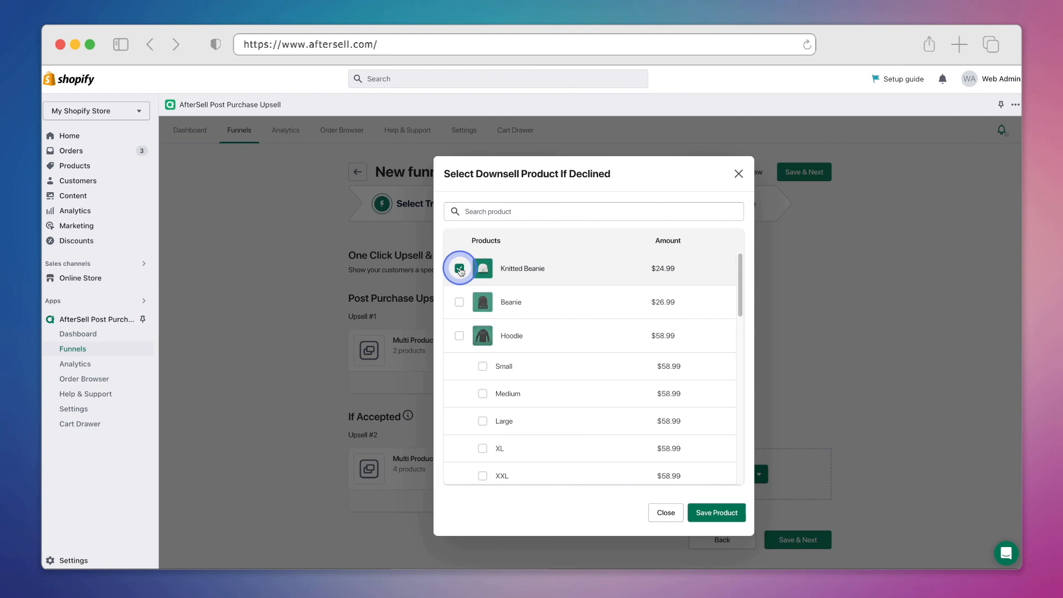
click(702, 514)
click(827, 551)
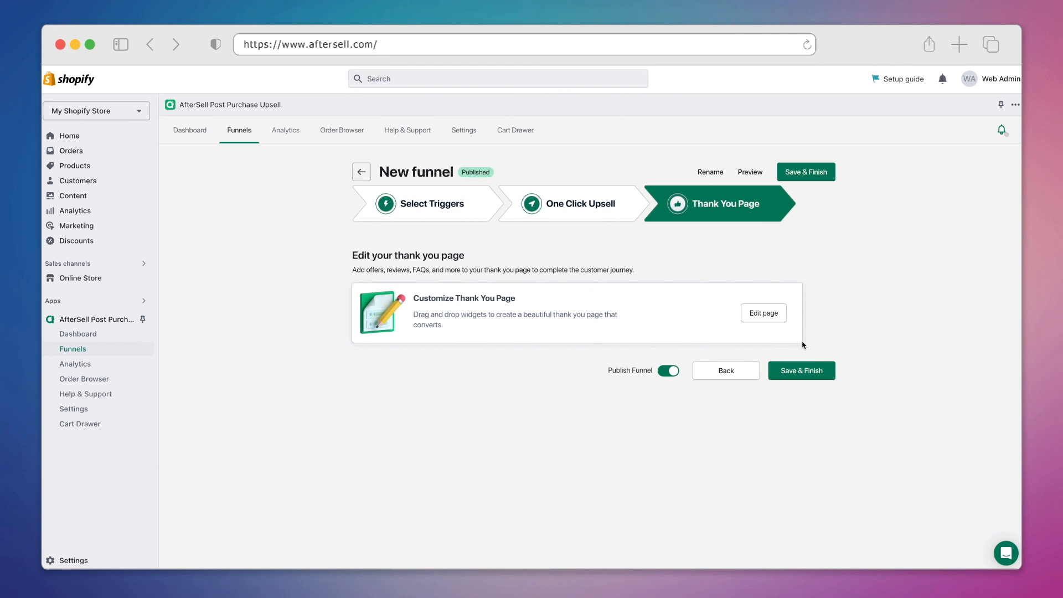
Open the Thank You page editor and add an FAQs widget to the left area.
click(764, 315)
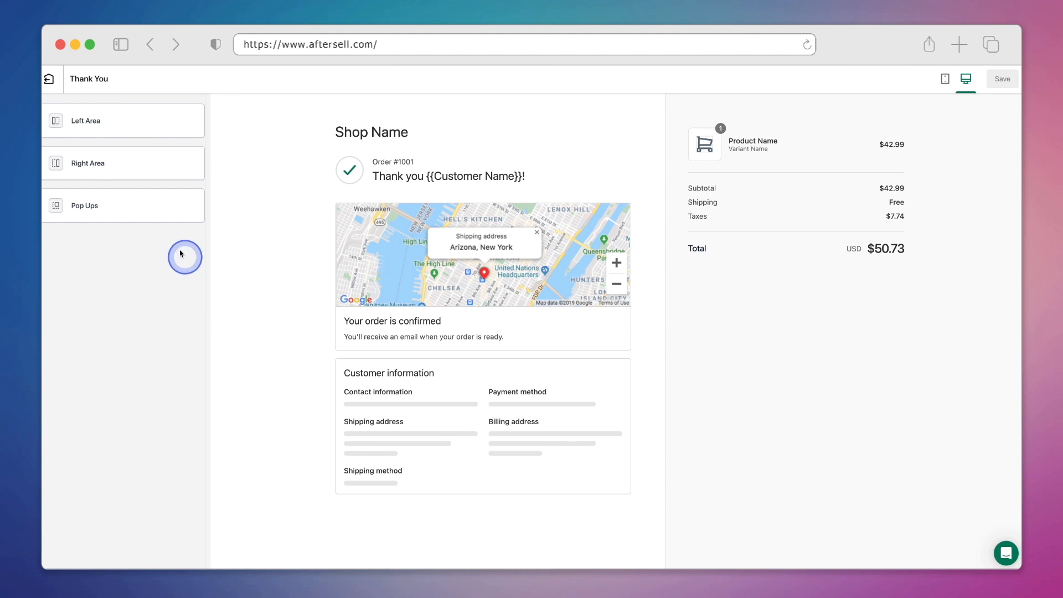
click(134, 122)
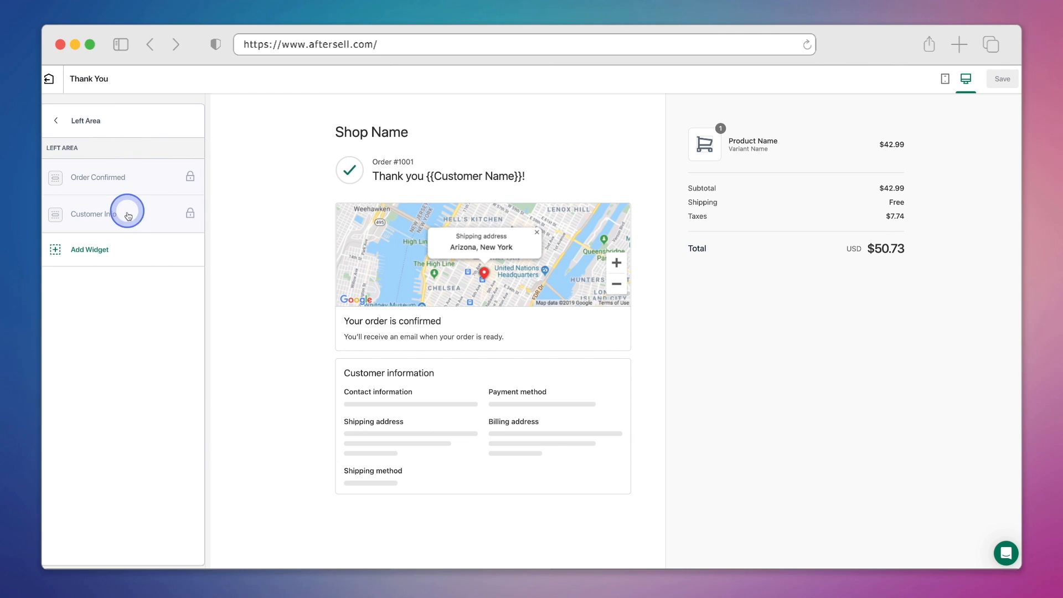
click(130, 249)
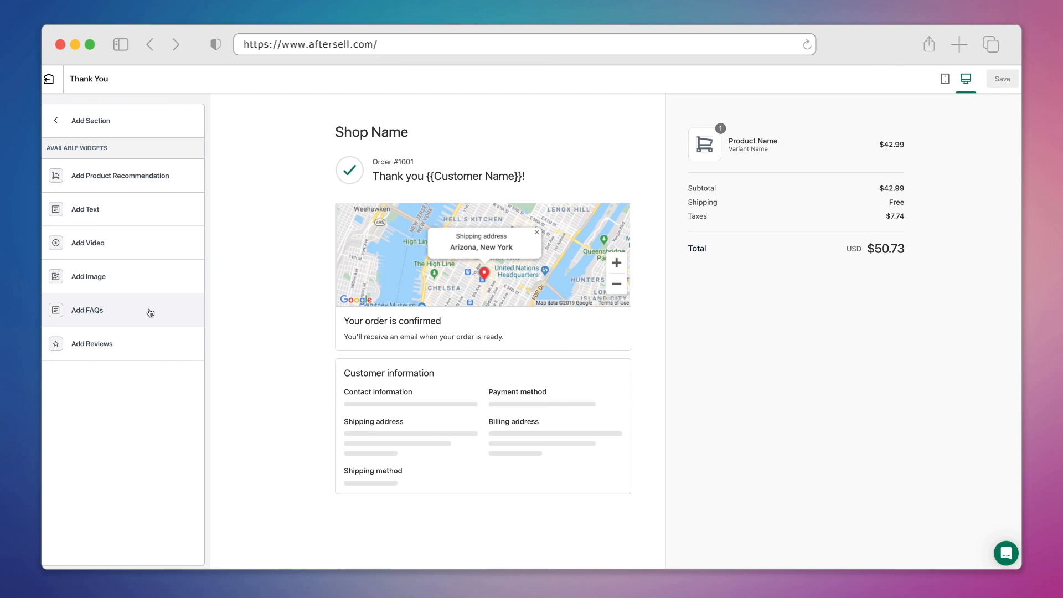
click(134, 311)
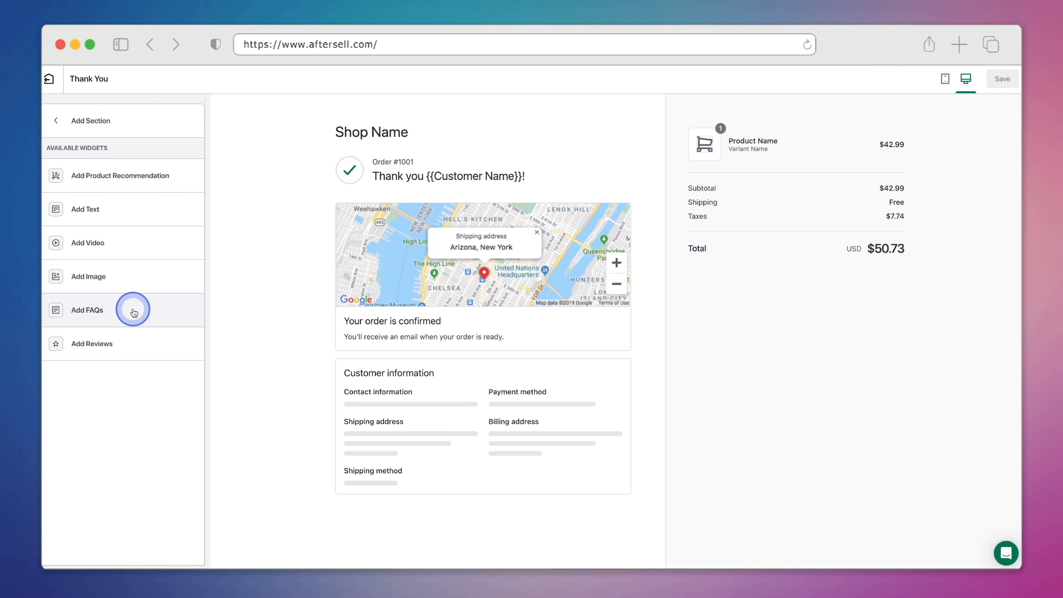
Enter the first FAQ question about the return policy and its answer.
click(121, 251)
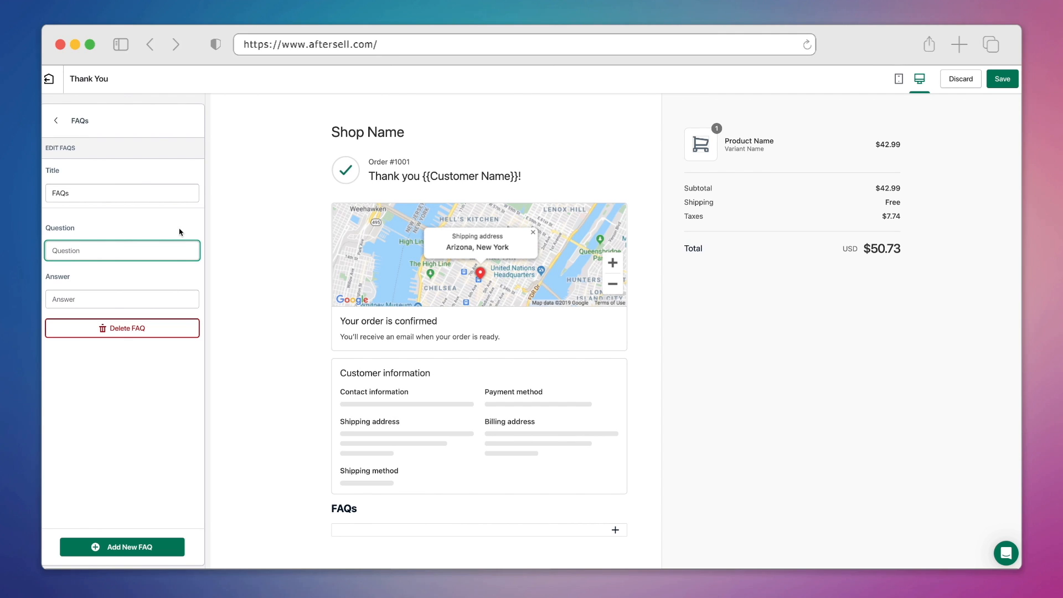
text(How long is the return policy?)
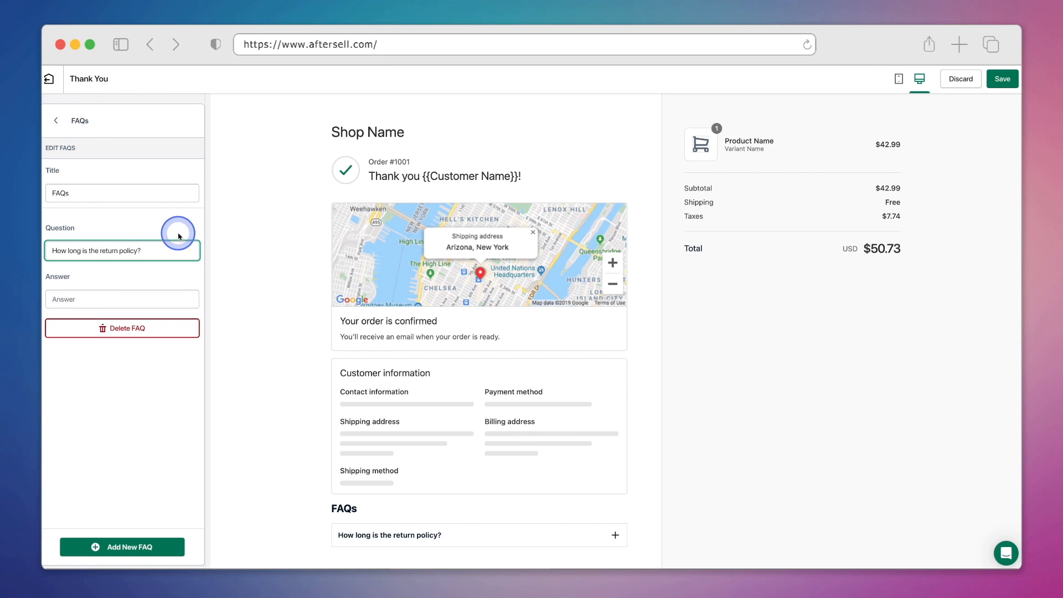
click(167, 300)
text(You have up to 30 days to return your order.)
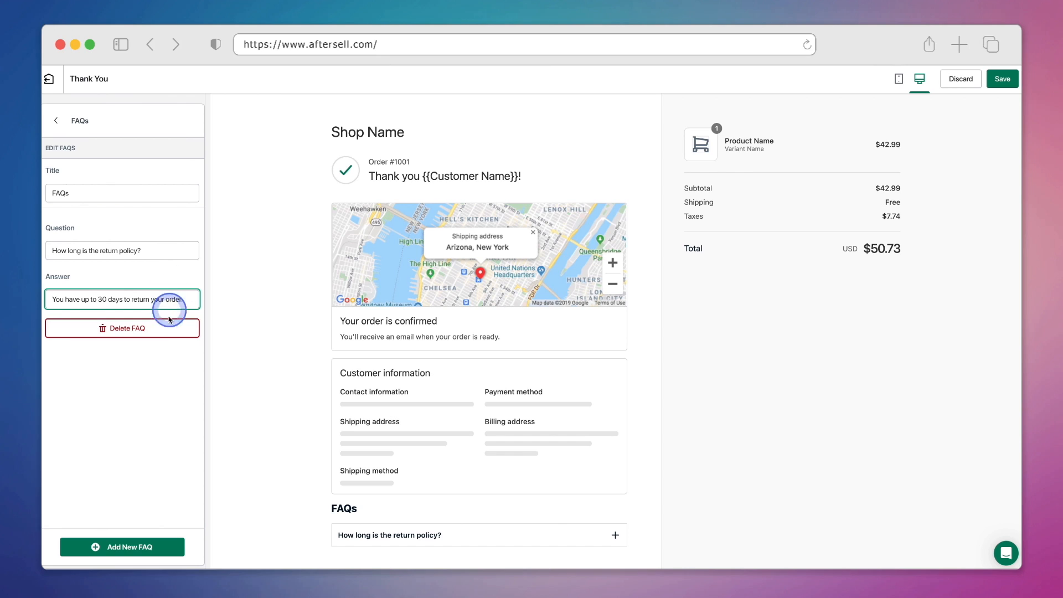
Add a second FAQ 'Do you ship orders outside of the US?' answered 'Yes. We ship worldwide.'.
click(178, 548)
click(155, 398)
text(Do you)
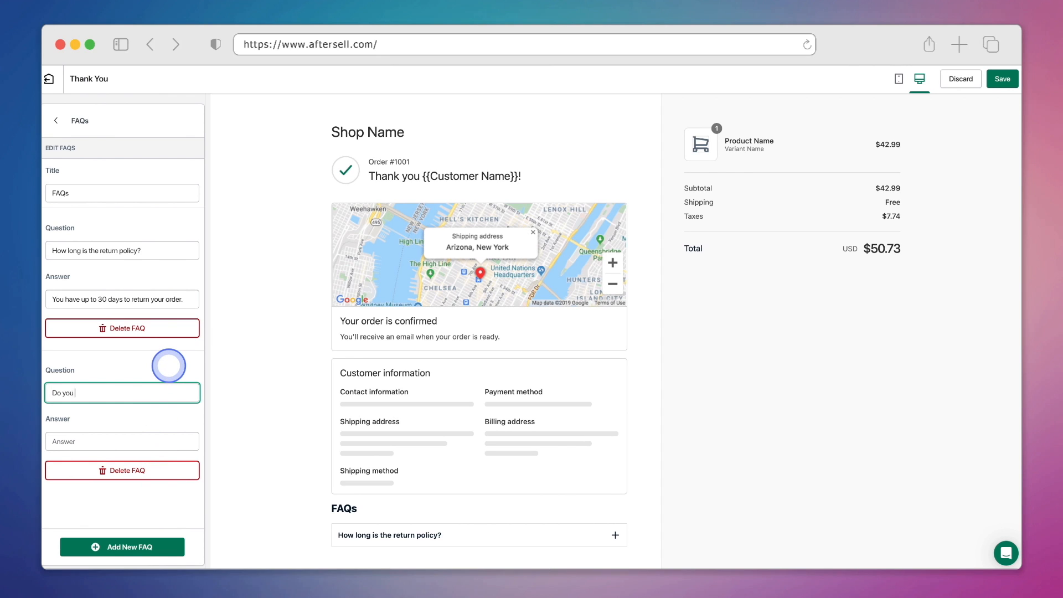
text( ship orders outside of the US?)
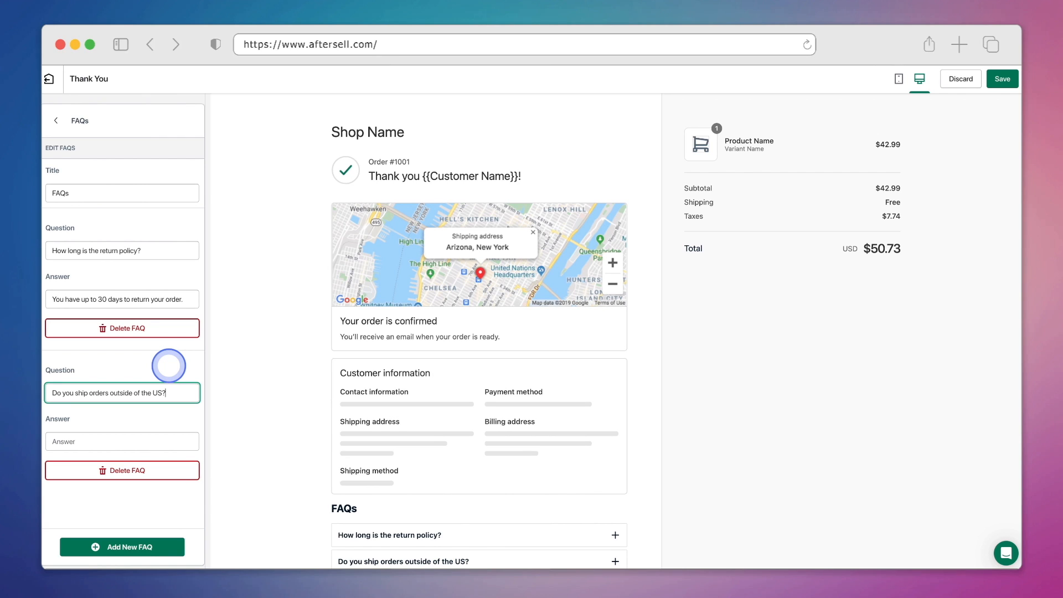
click(156, 440)
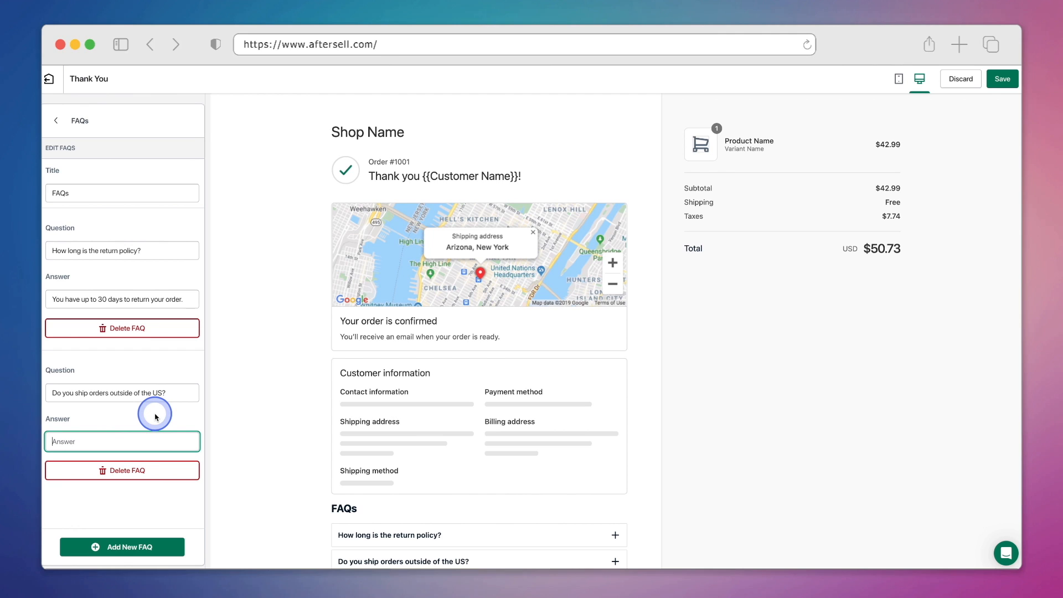
text(Yes.)
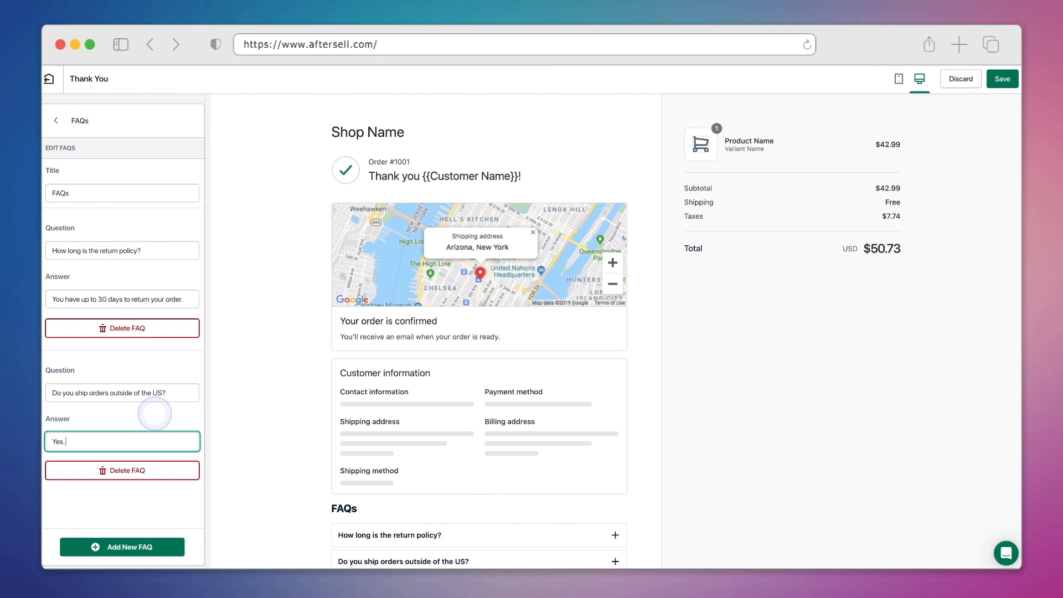
text( We ship worldwide.)
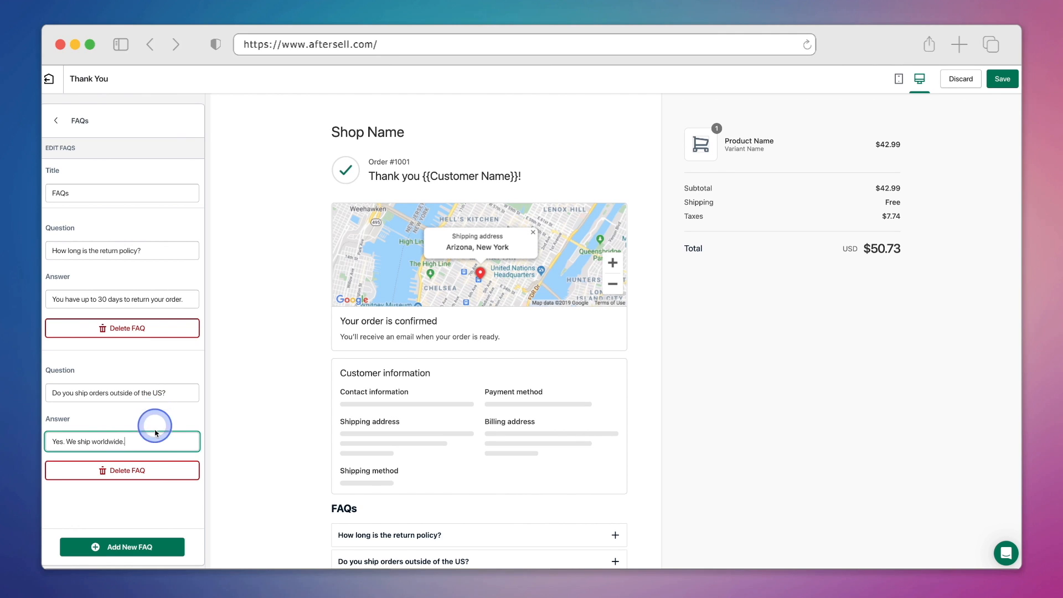
Add a third FAQ 'Do you offer local delivery?' answered that local delivery isn't offered.
click(168, 548)
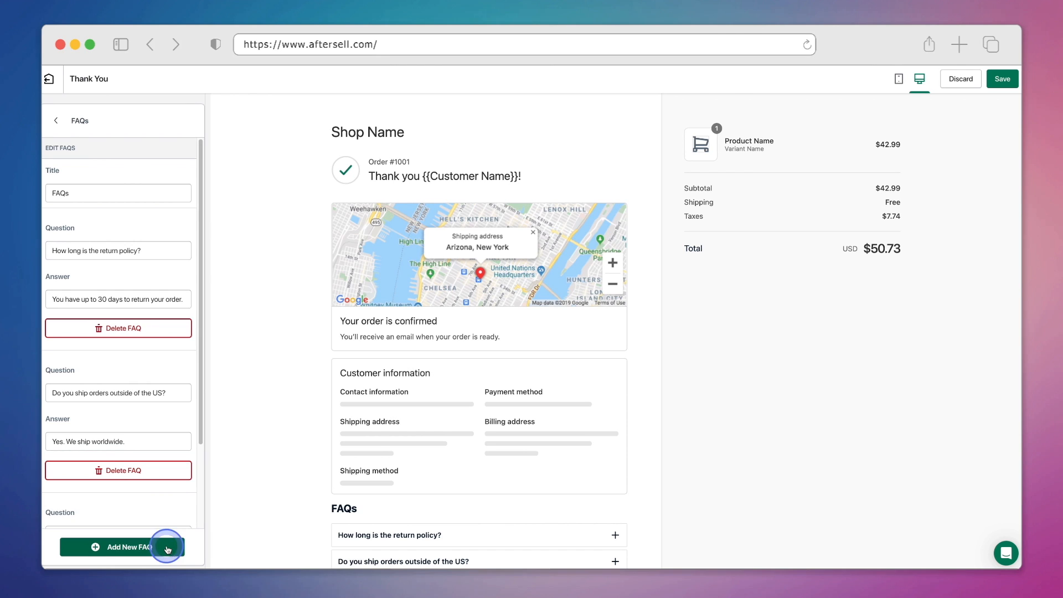
scroll(164, 498, down, 3)
click(152, 429)
text(Do you offer)
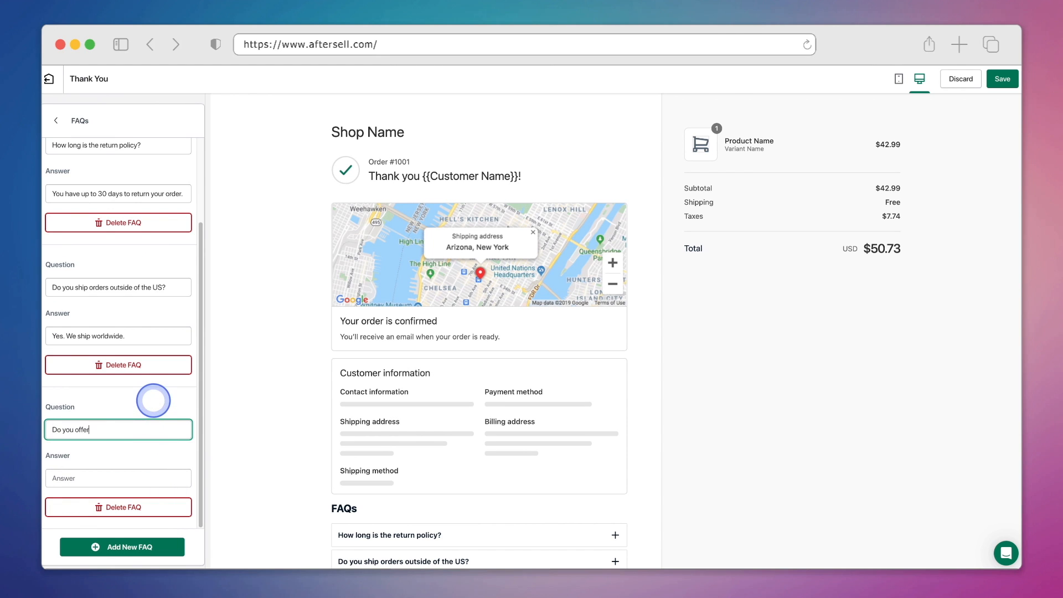
text( local delivery?)
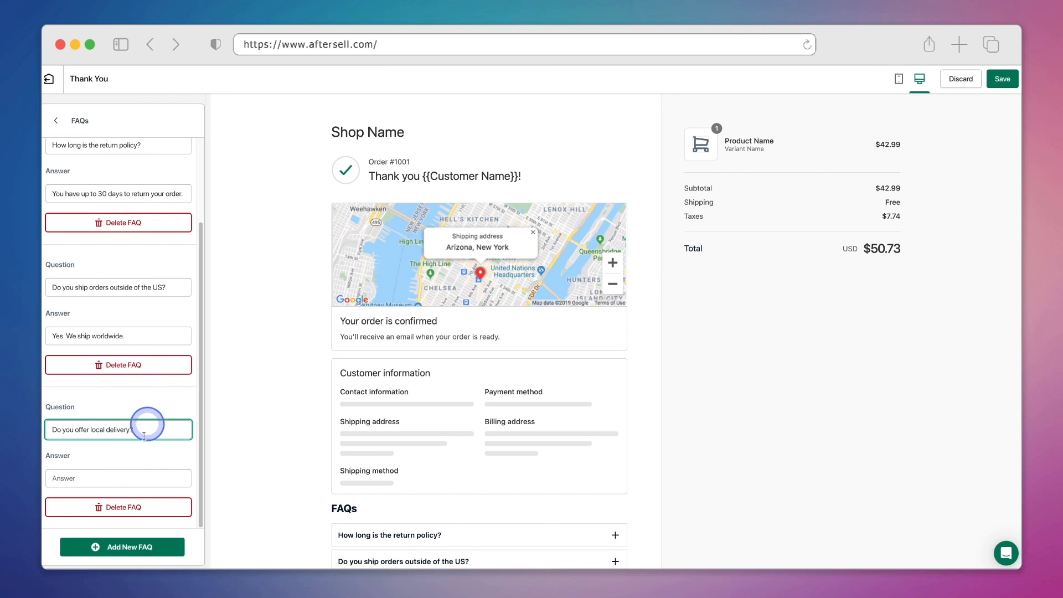
click(135, 477)
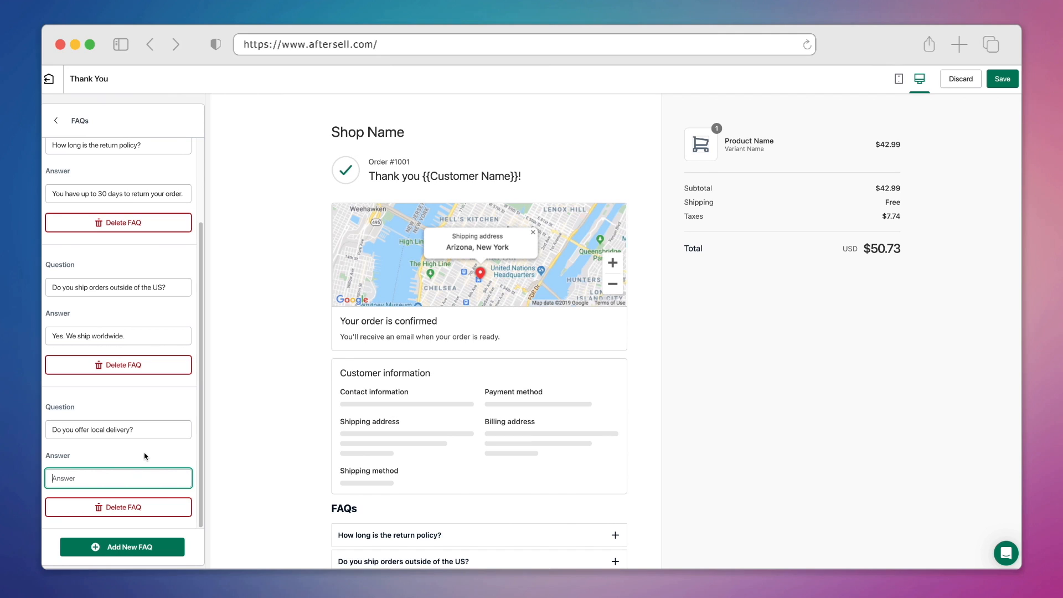
click(143, 453)
text(No. We do not offer local delivery at the moment.)
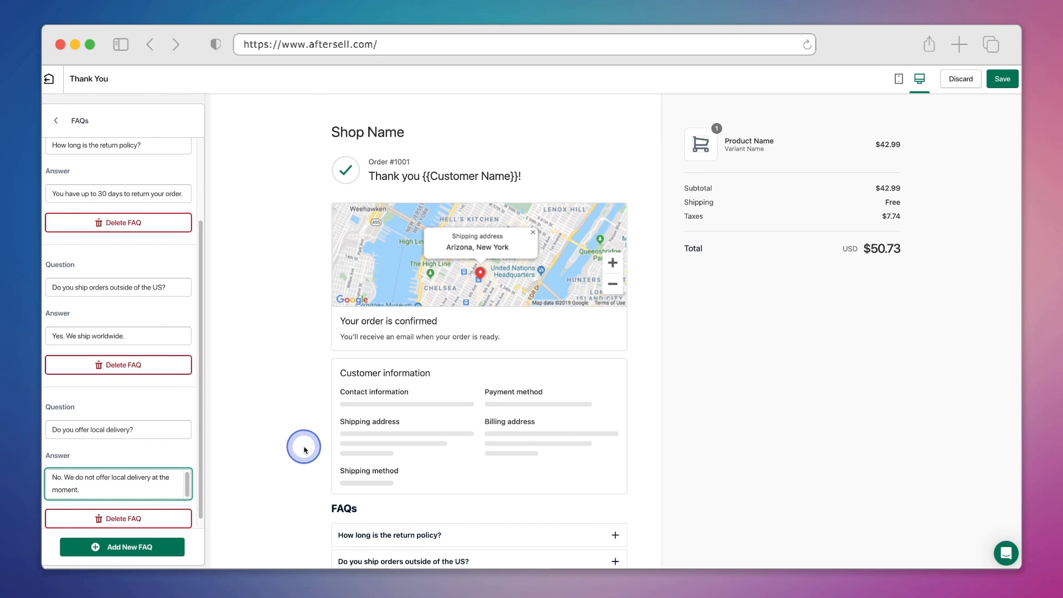
Expand and collapse each FAQ in the preview to check them.
scroll(304, 449, down, 3)
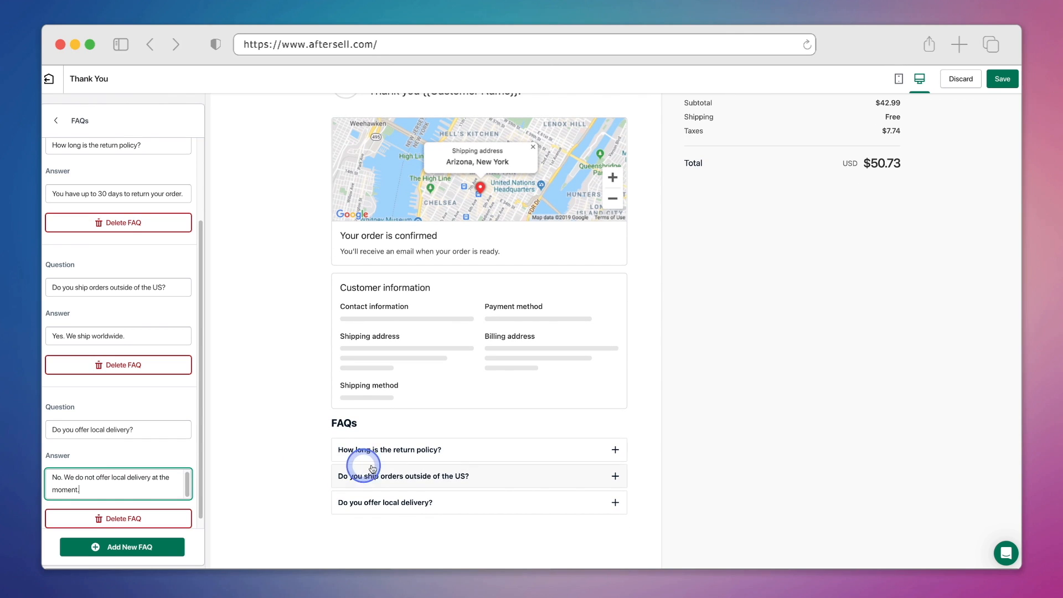
click(441, 460)
click(495, 480)
click(494, 480)
click(495, 493)
click(496, 498)
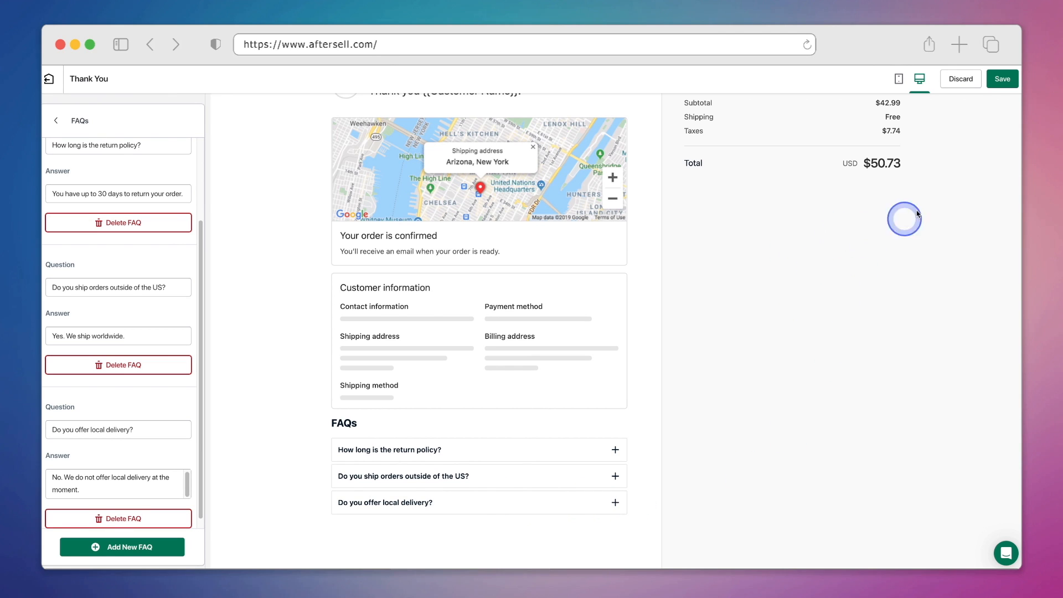
Save the FAQs and add a Product Recommendation widget to the right area.
click(1003, 81)
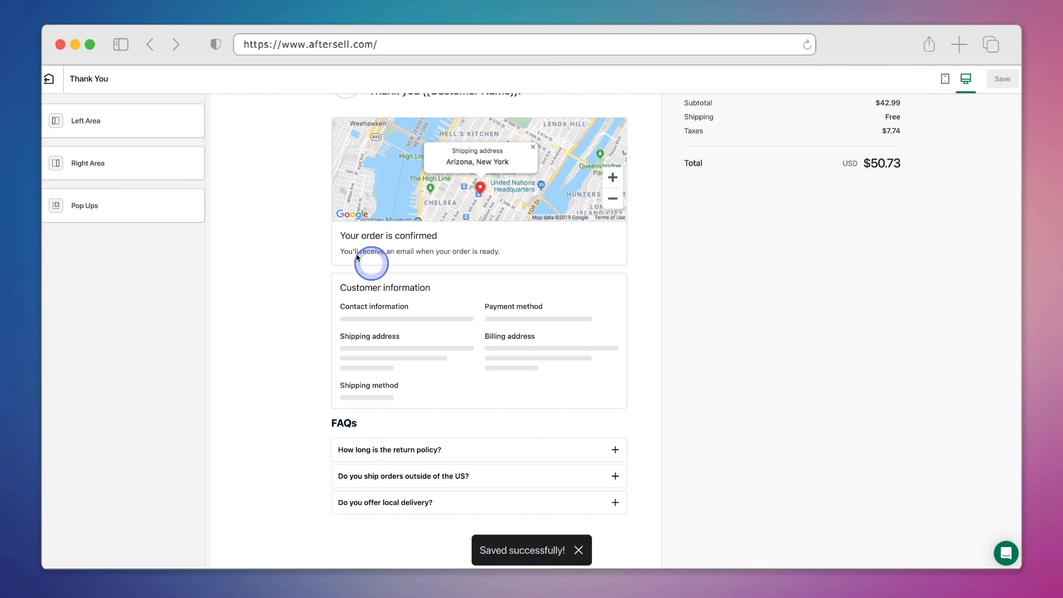
click(133, 175)
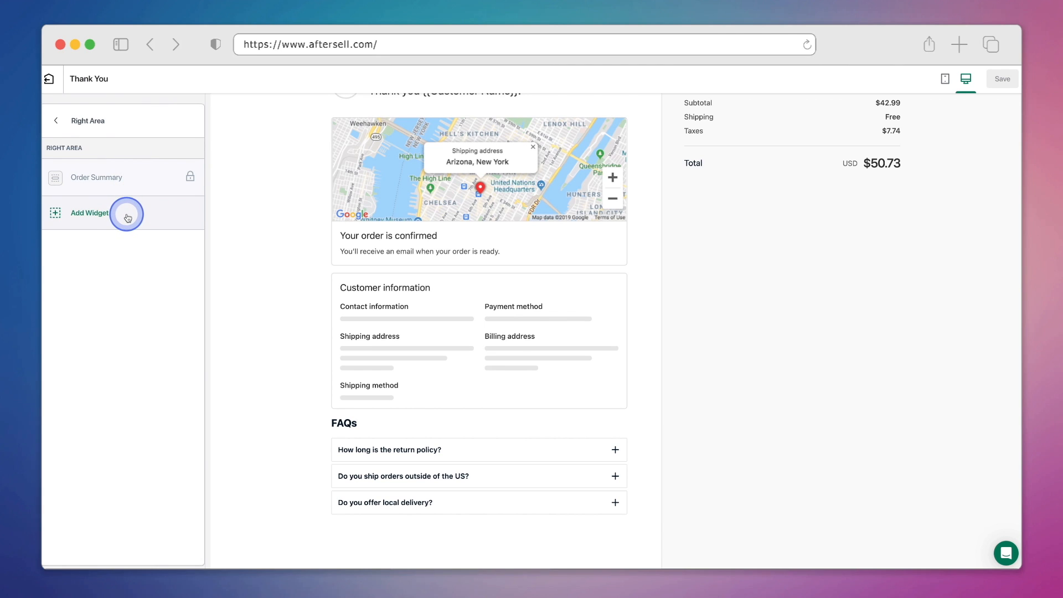
click(128, 217)
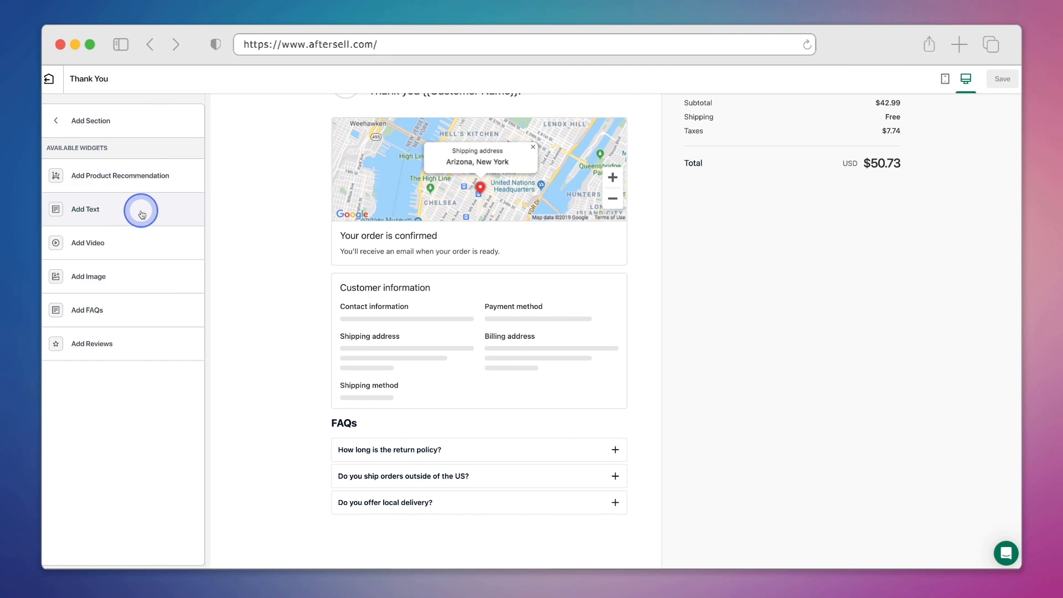
click(151, 180)
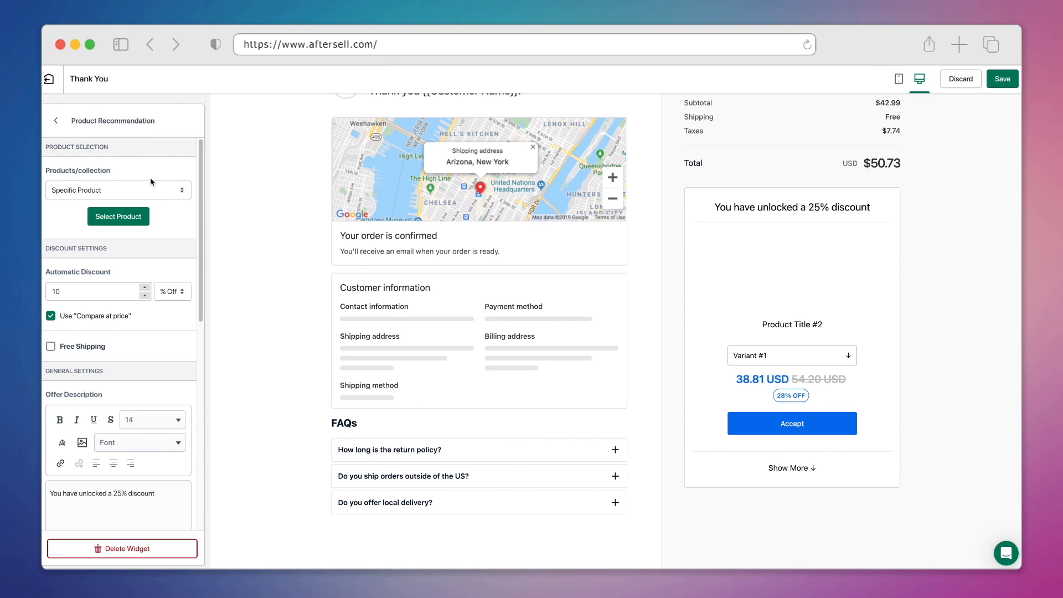
click(177, 191)
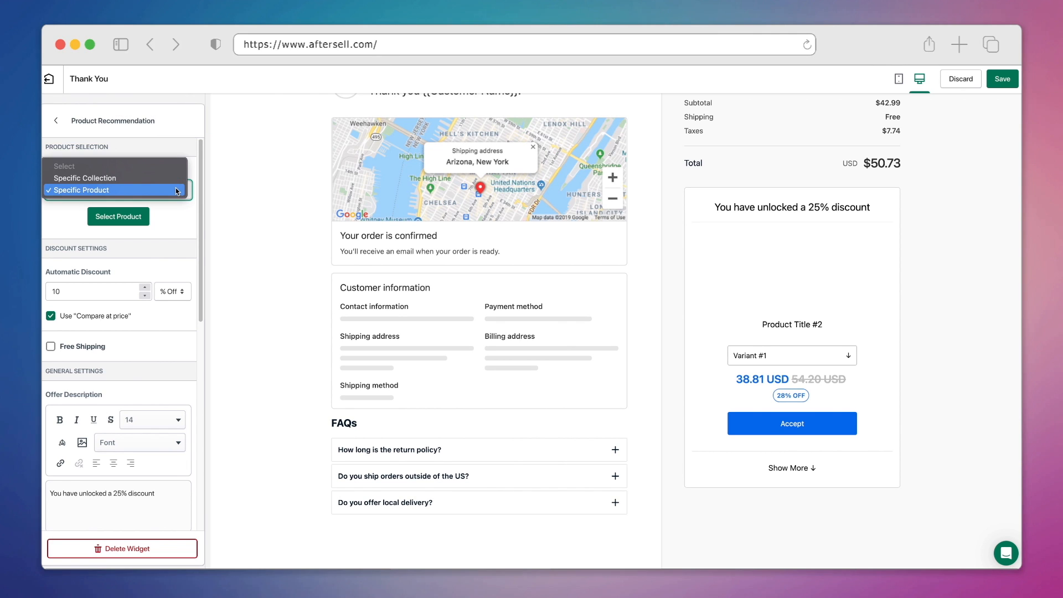
click(172, 179)
Choose the White T-Shirt as the specific recommended product.
click(171, 190)
click(136, 221)
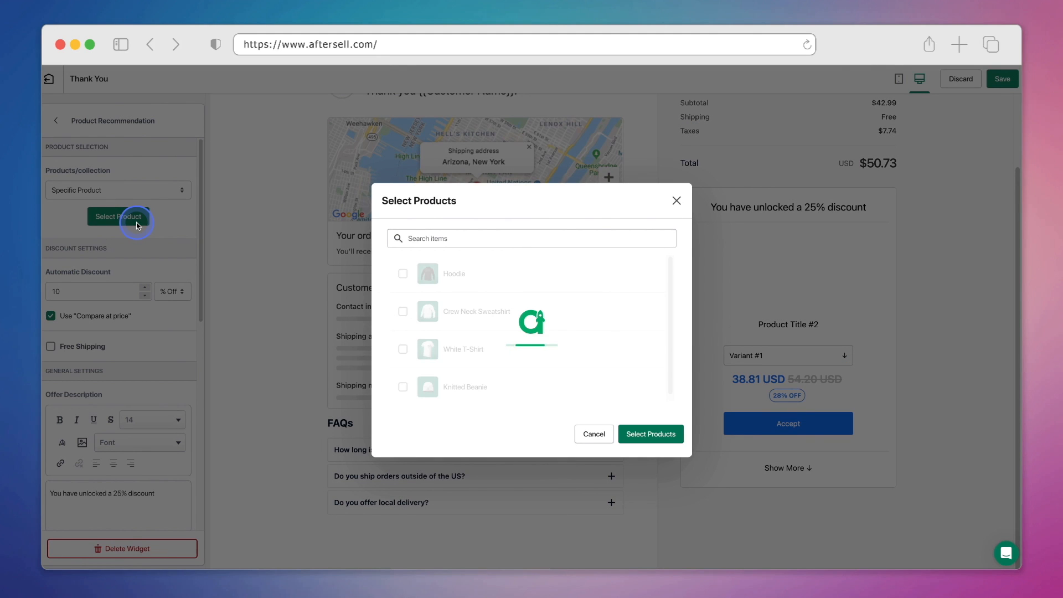
click(402, 332)
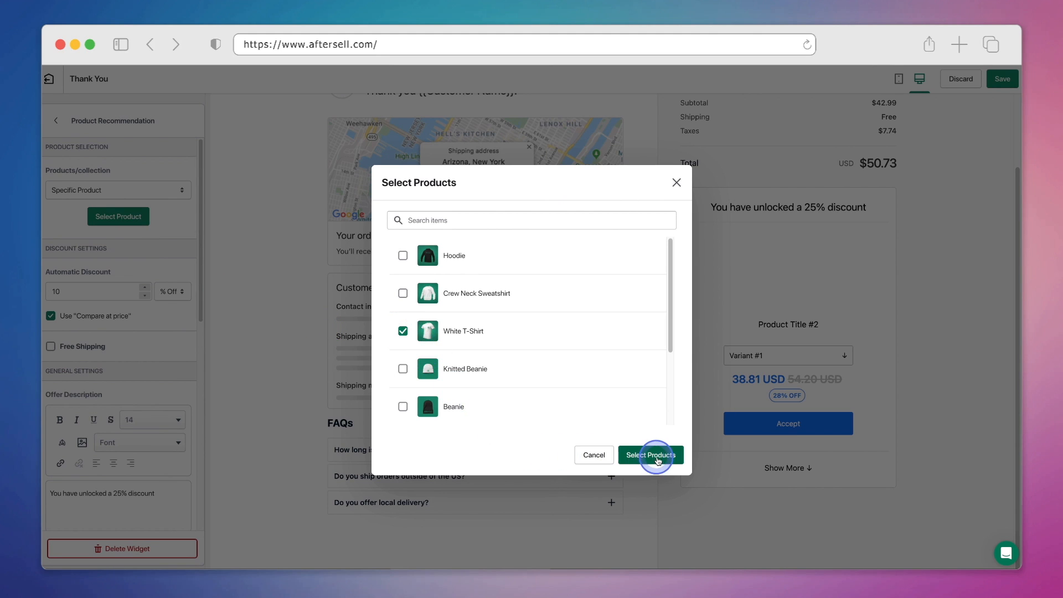
click(659, 460)
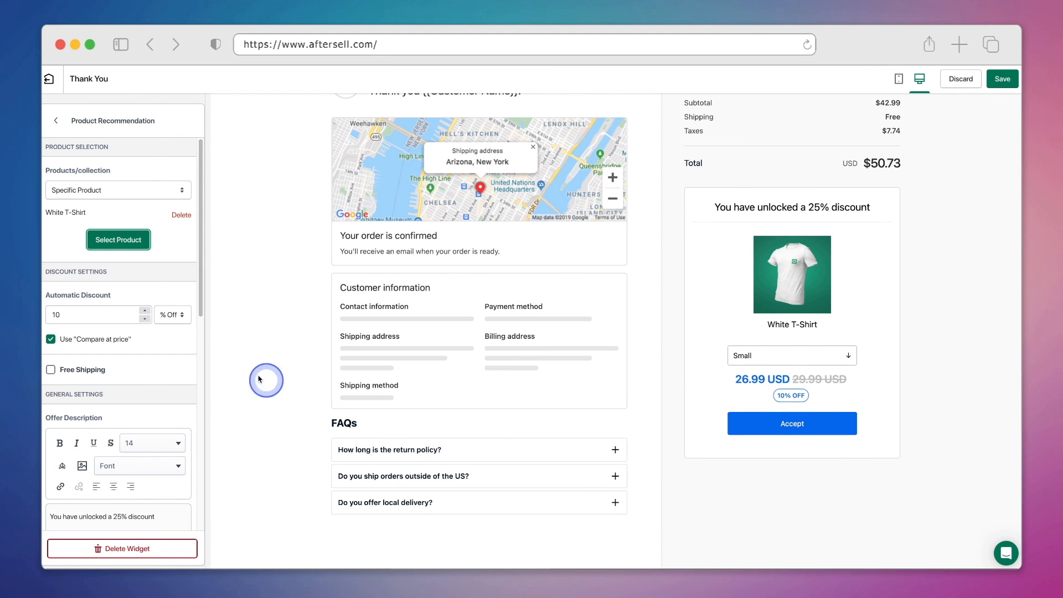
Change the automatic discount from 10 to 25% and enable free shipping.
click(115, 313)
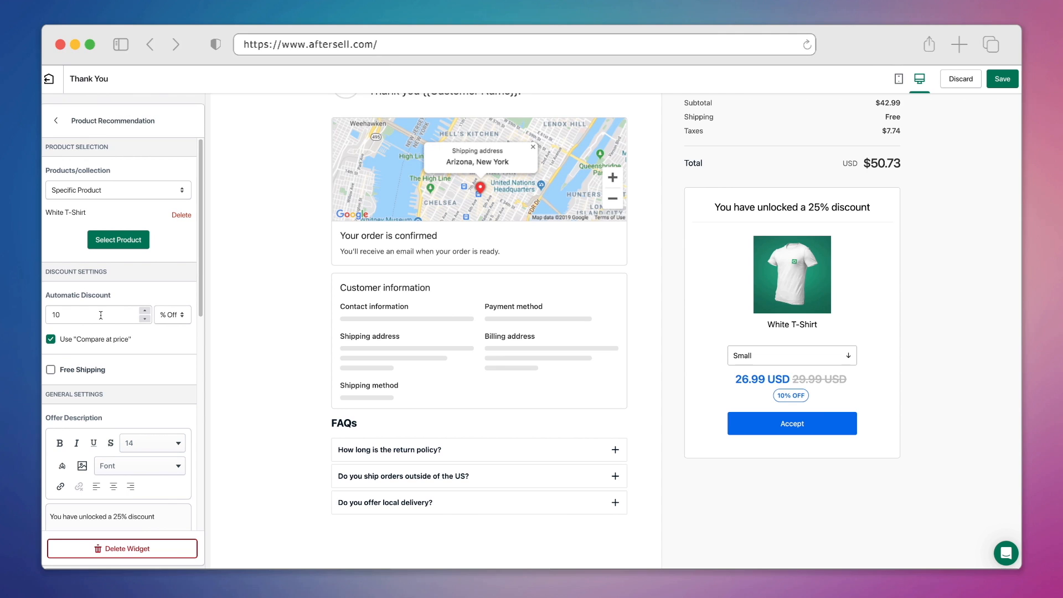
drag(101, 315, 102, 287)
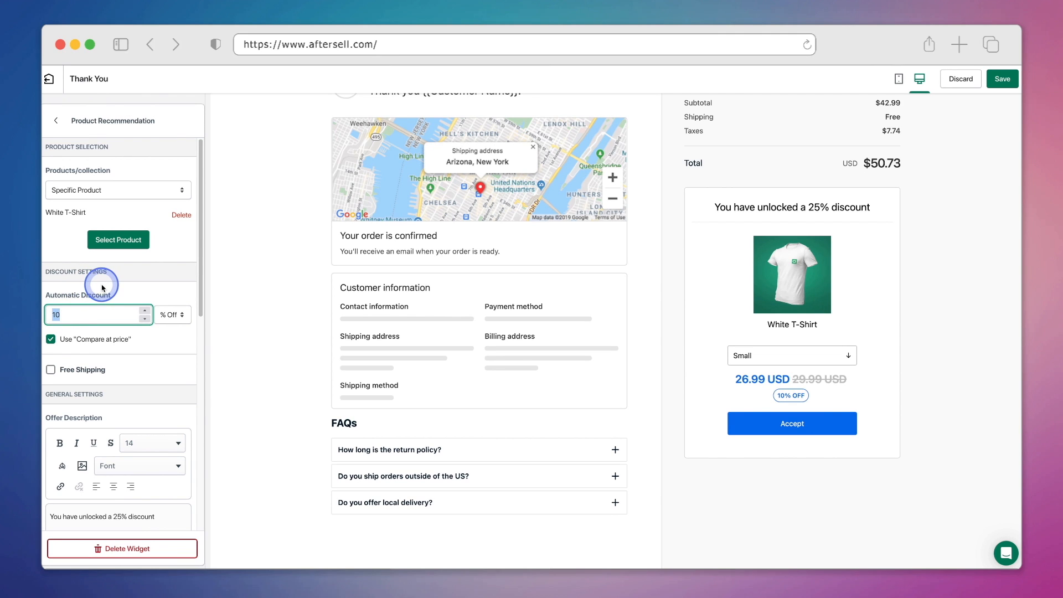
text(25)
click(145, 337)
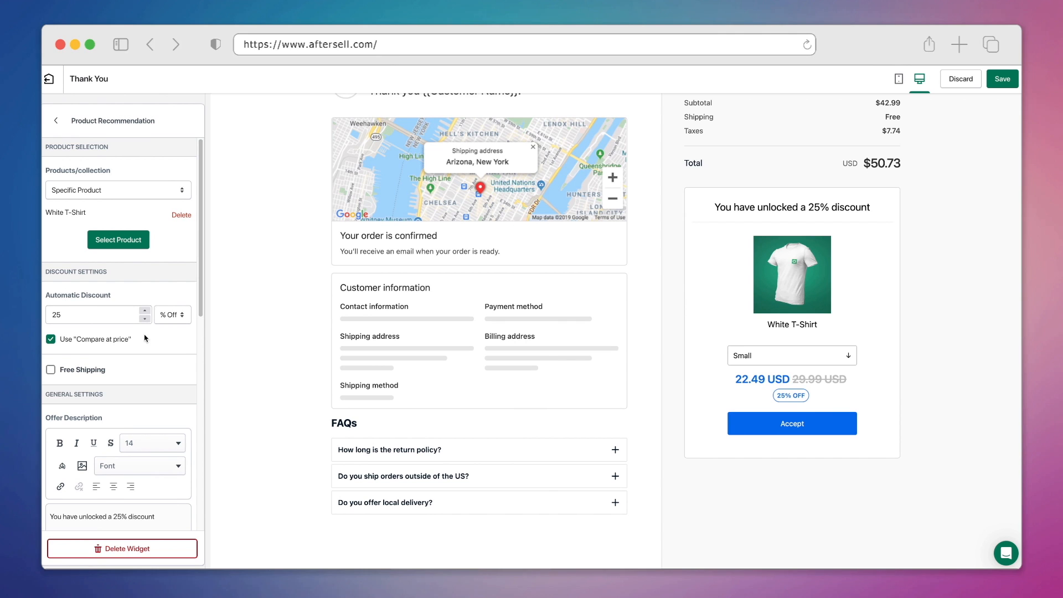
click(77, 367)
scroll(146, 373, down, 5)
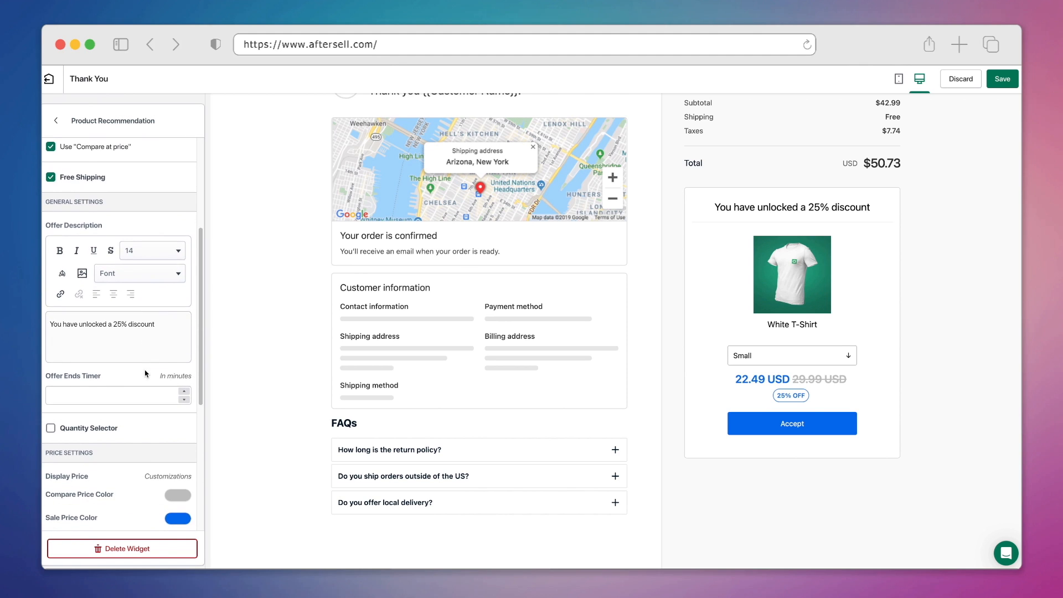
Replace the offer description with 'Receive 25% Off Plus FREE Shipping!'.
scroll(145, 373, down, 2)
triple_click(100, 254)
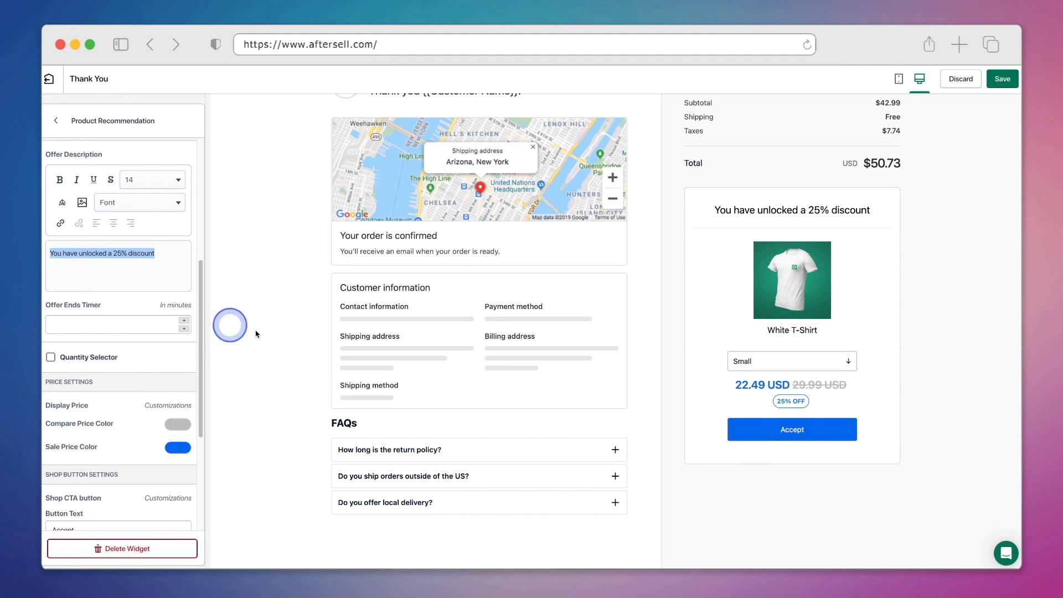
click(727, 210)
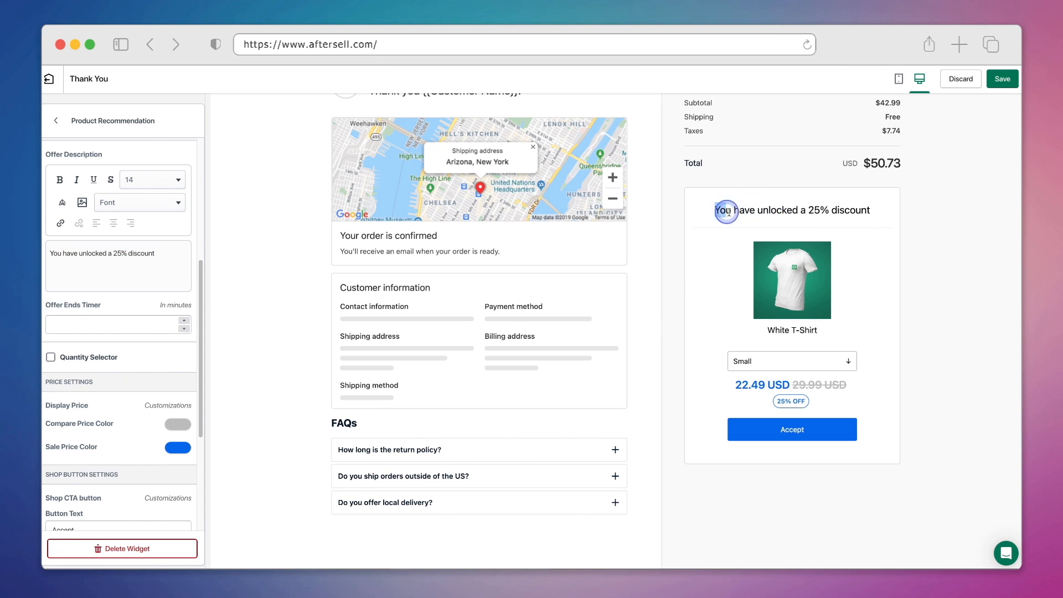
drag(728, 211, 882, 221)
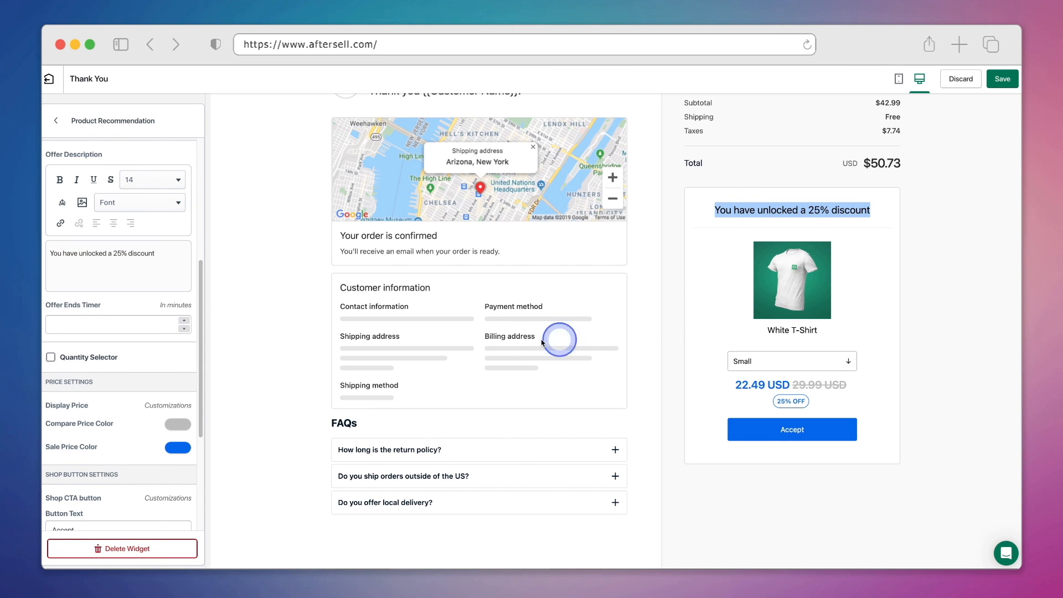
double_click(103, 251)
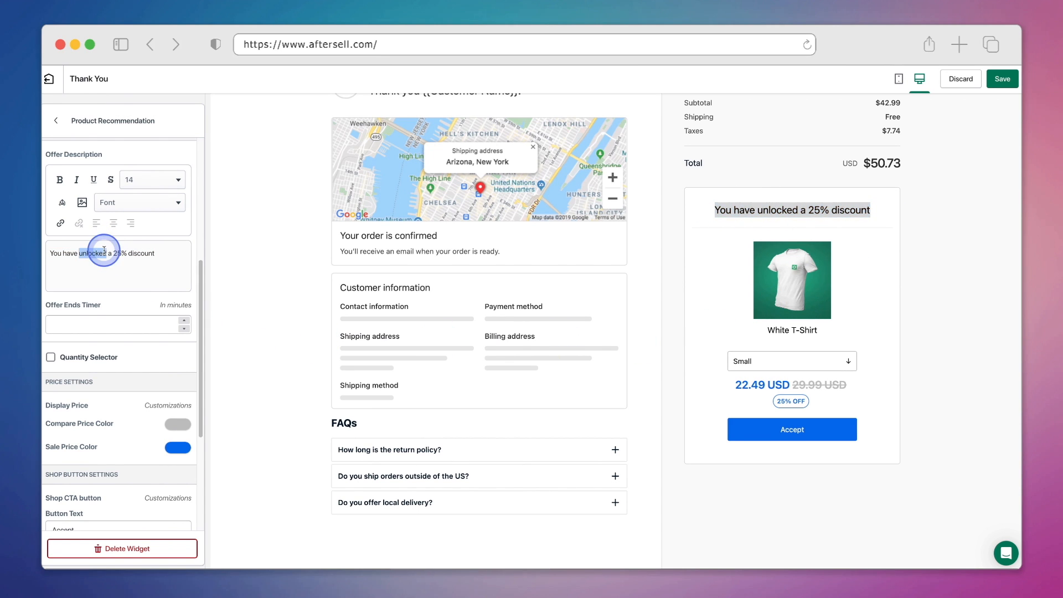
click(103, 250)
click(137, 302)
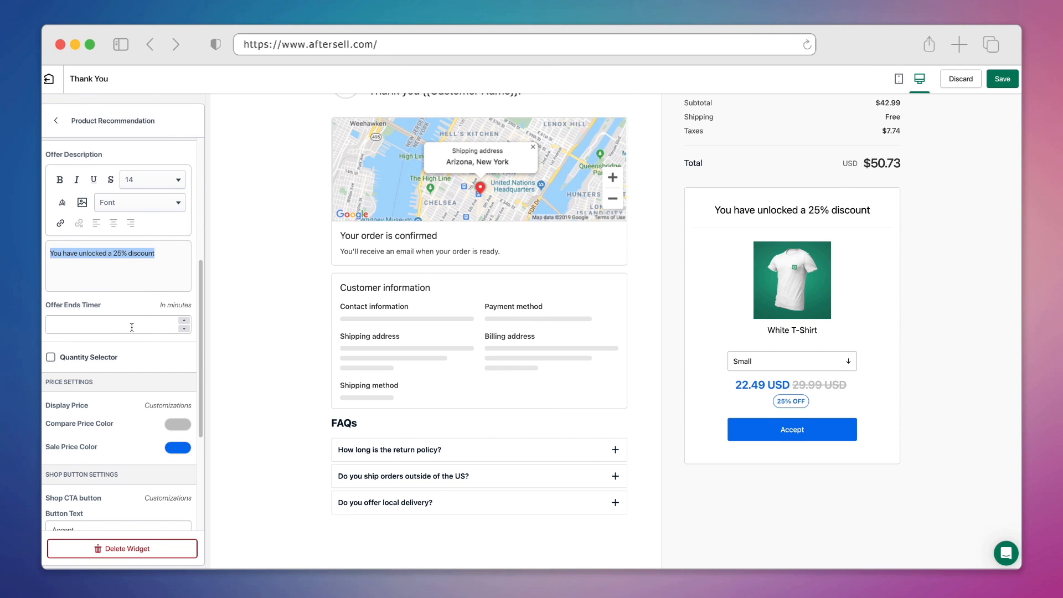
key(BackSpace)
text(Receive 25% Off Plus )
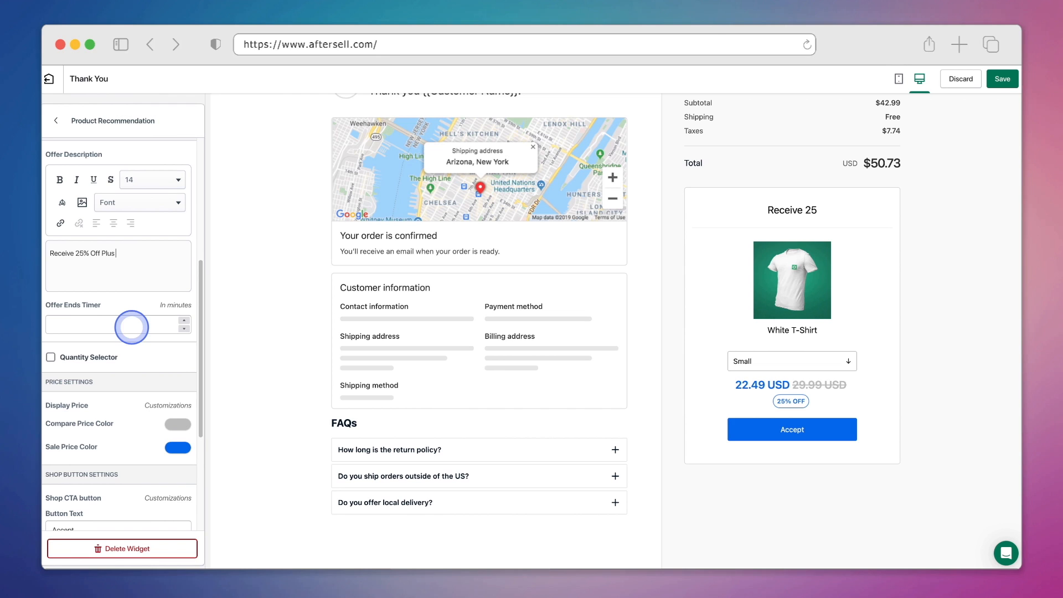
text(FREE Shipping!)
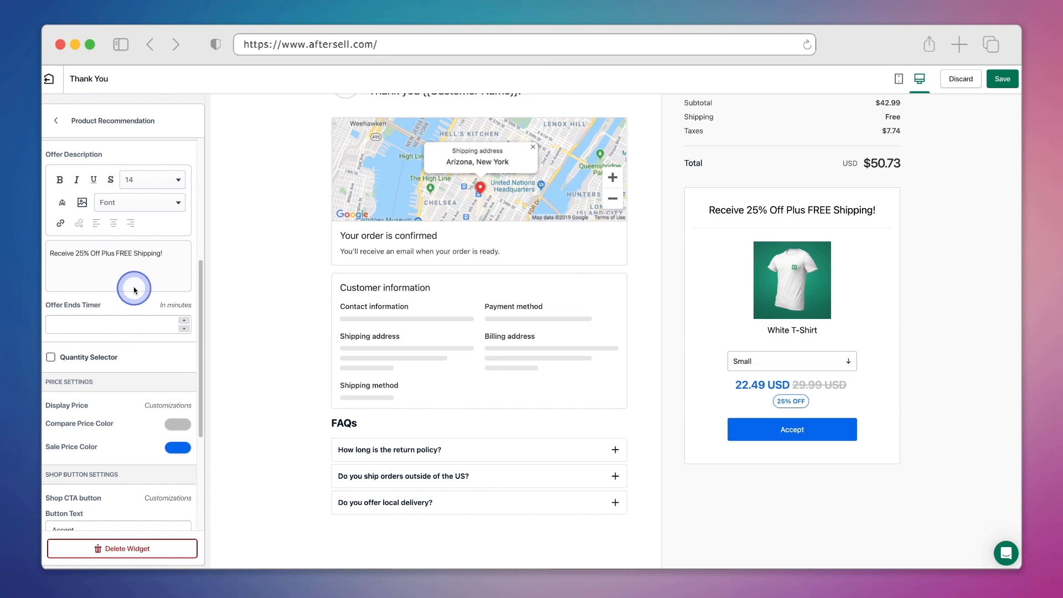
Bold 'FREE Shipping' and colour the whole headline red.
drag(116, 253, 160, 254)
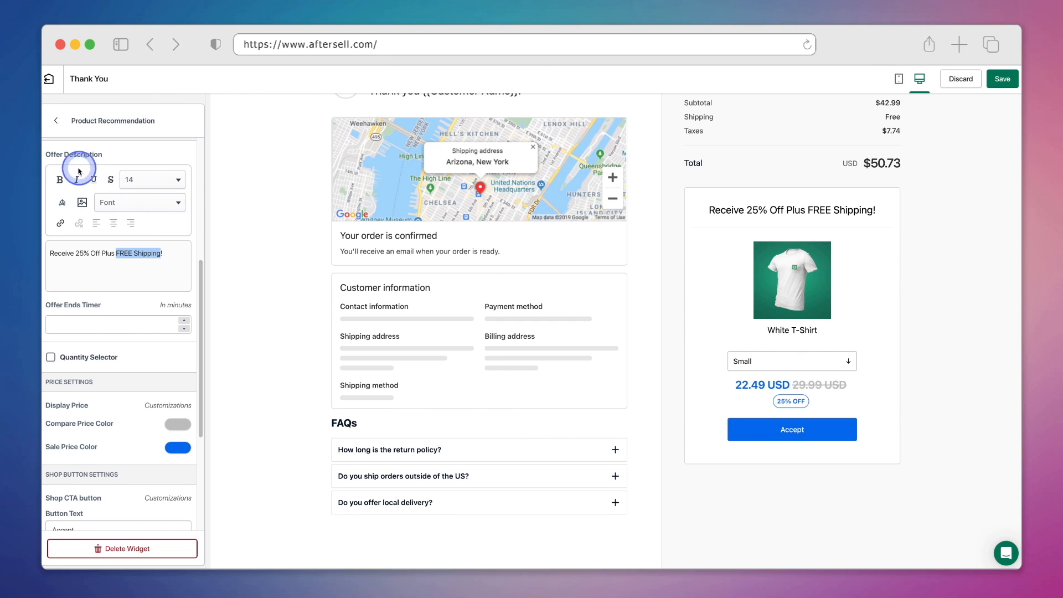
click(60, 181)
drag(166, 253, 49, 255)
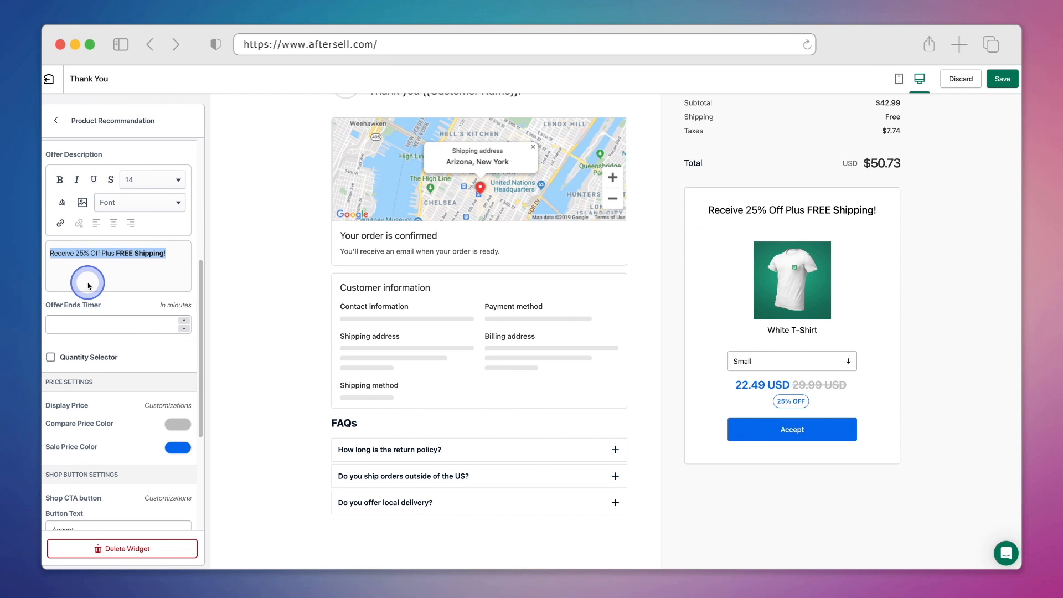
click(60, 205)
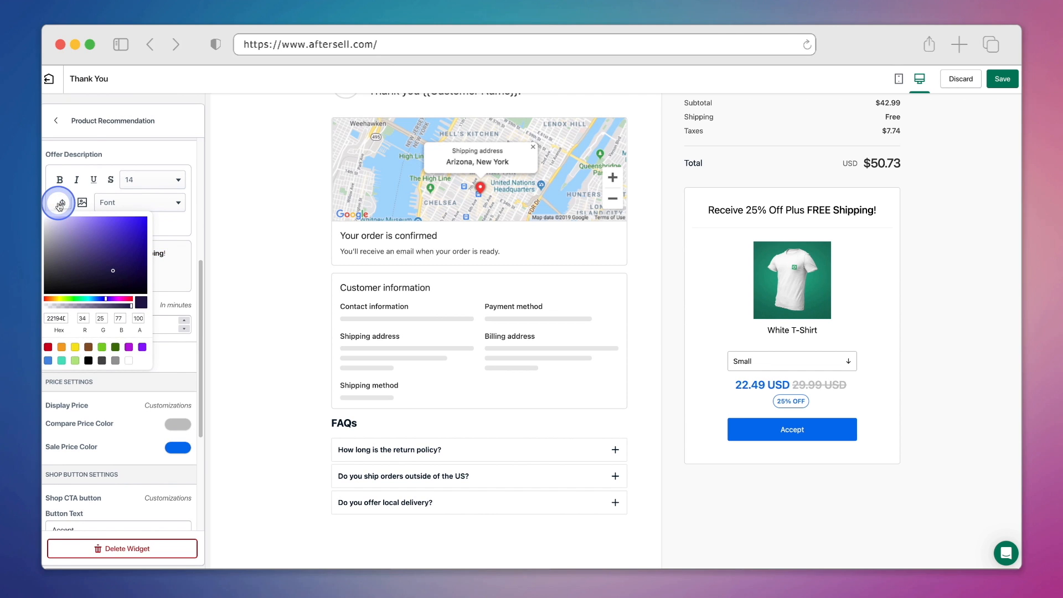
click(48, 348)
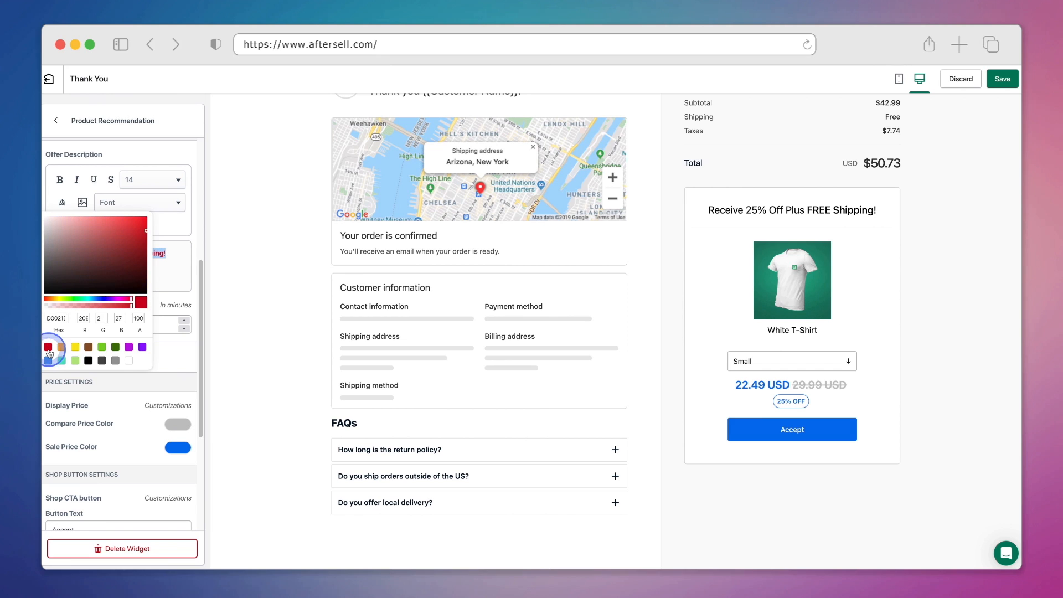
click(170, 297)
click(167, 324)
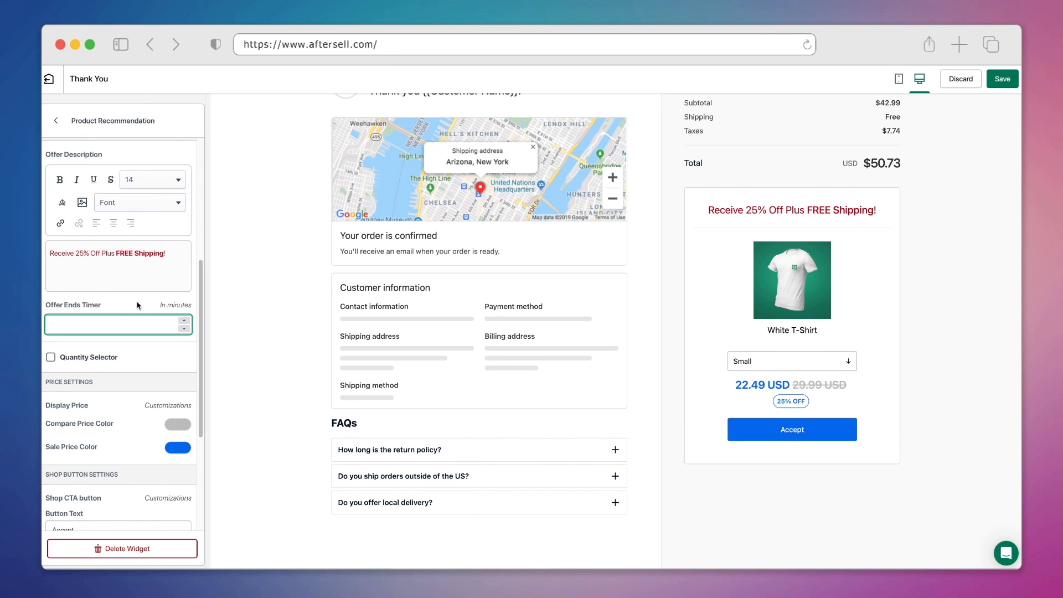
Set the offer timer to 15 minutes and make the sale price red.
click(136, 302)
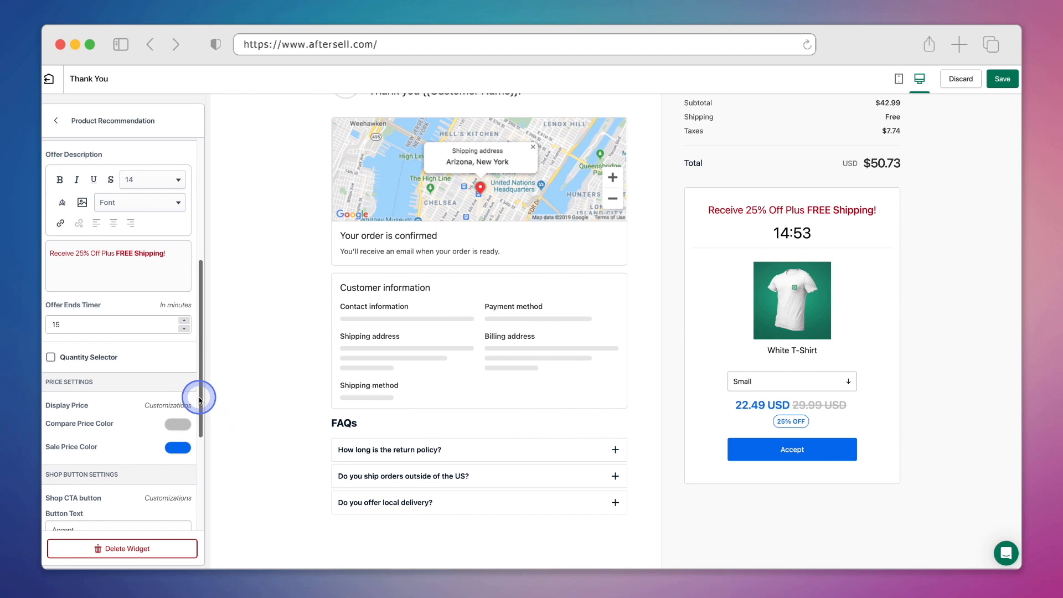
drag(199, 399, 195, 485)
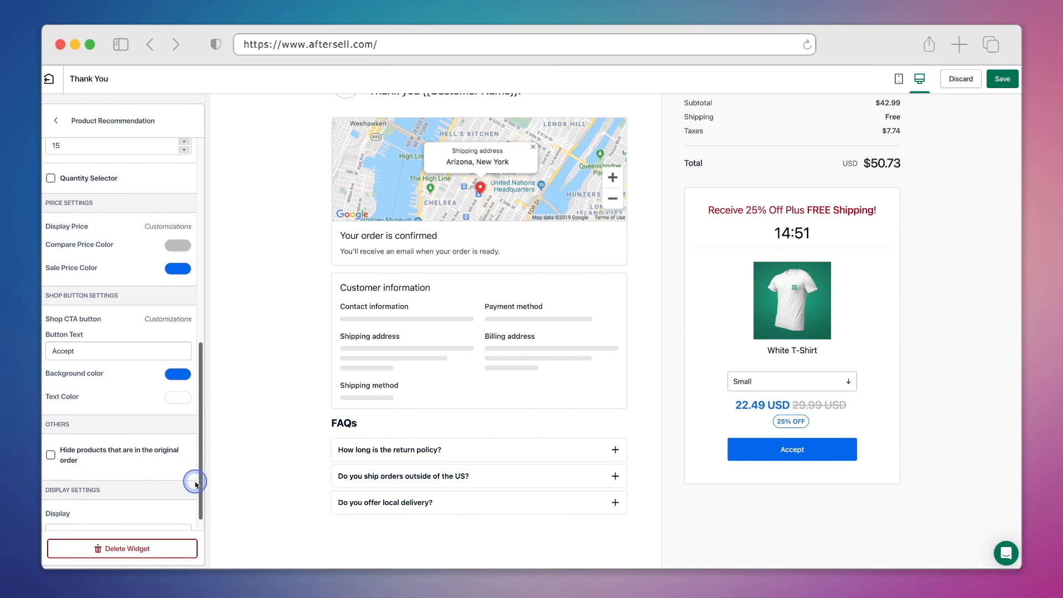
click(181, 269)
click(130, 413)
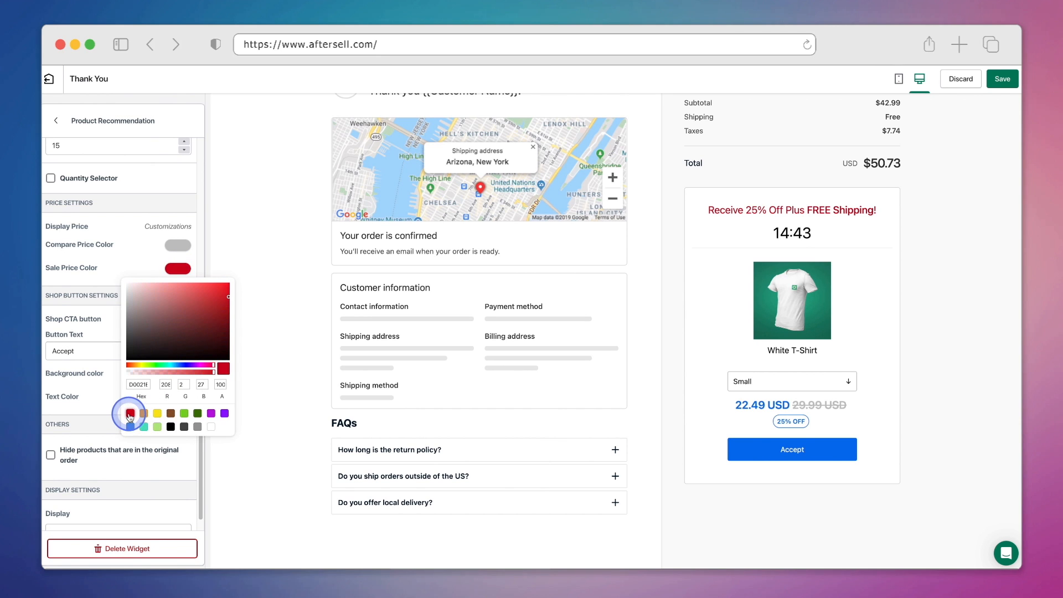
click(151, 270)
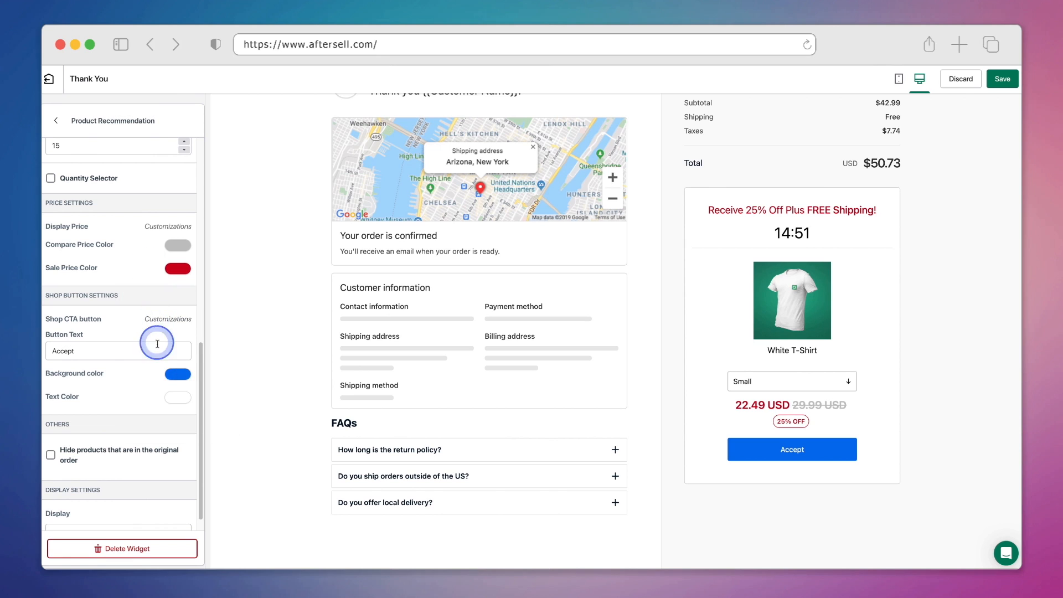
Give the Accept button a black background.
click(176, 378)
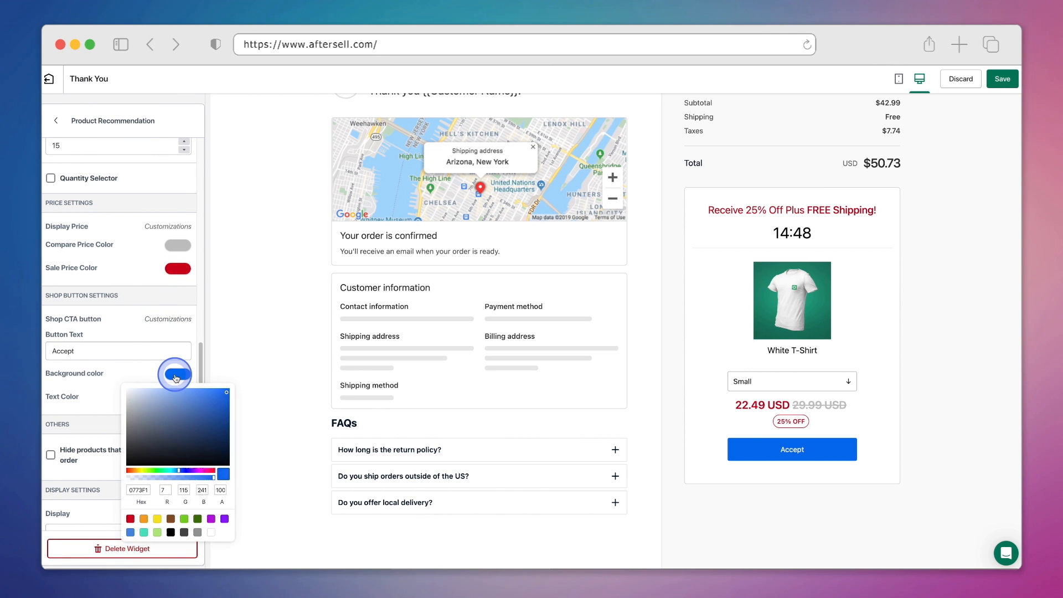
click(130, 518)
click(149, 370)
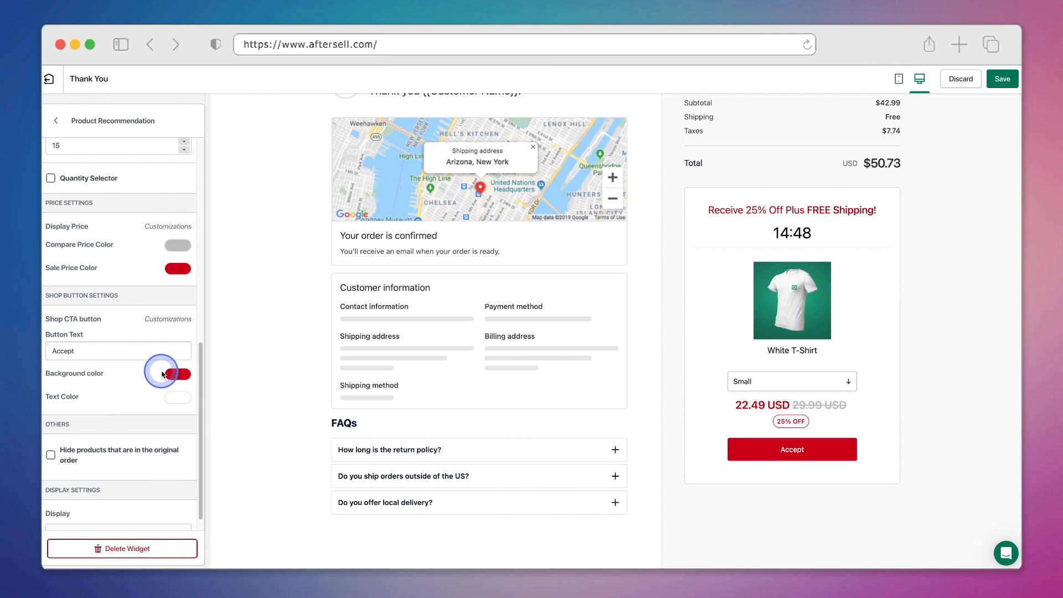
click(172, 375)
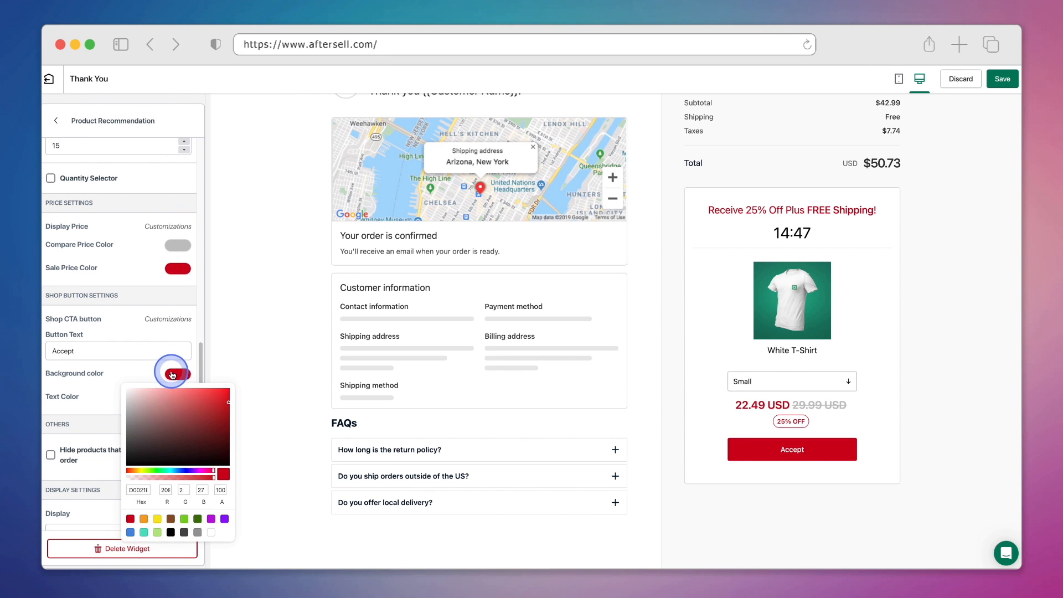
click(170, 532)
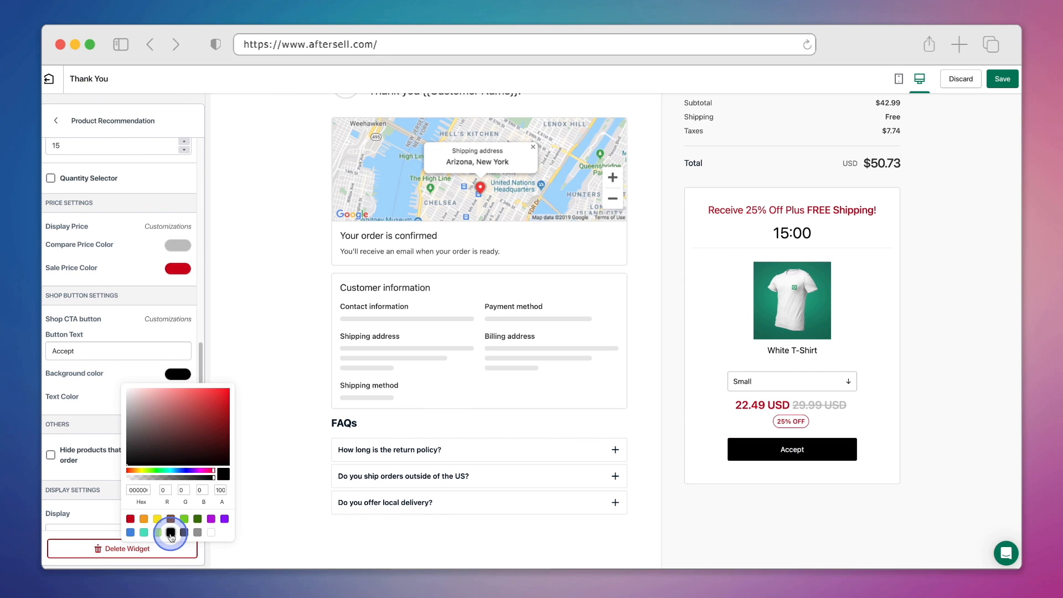
click(137, 375)
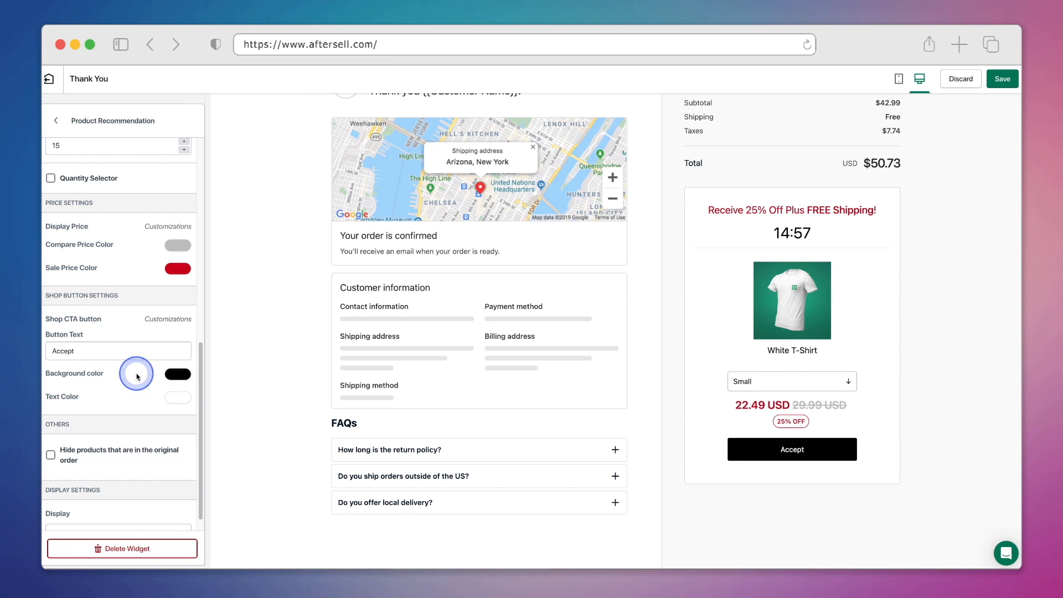
scroll(137, 375, down, 1)
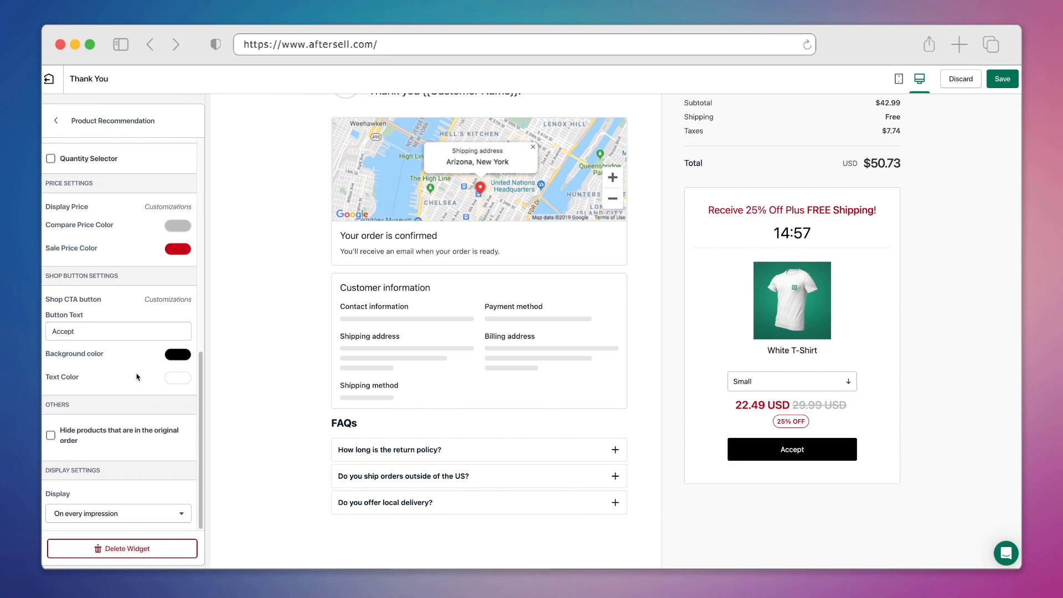
Leave the offer display set to 'On every impression' and save the thank-you page.
click(165, 517)
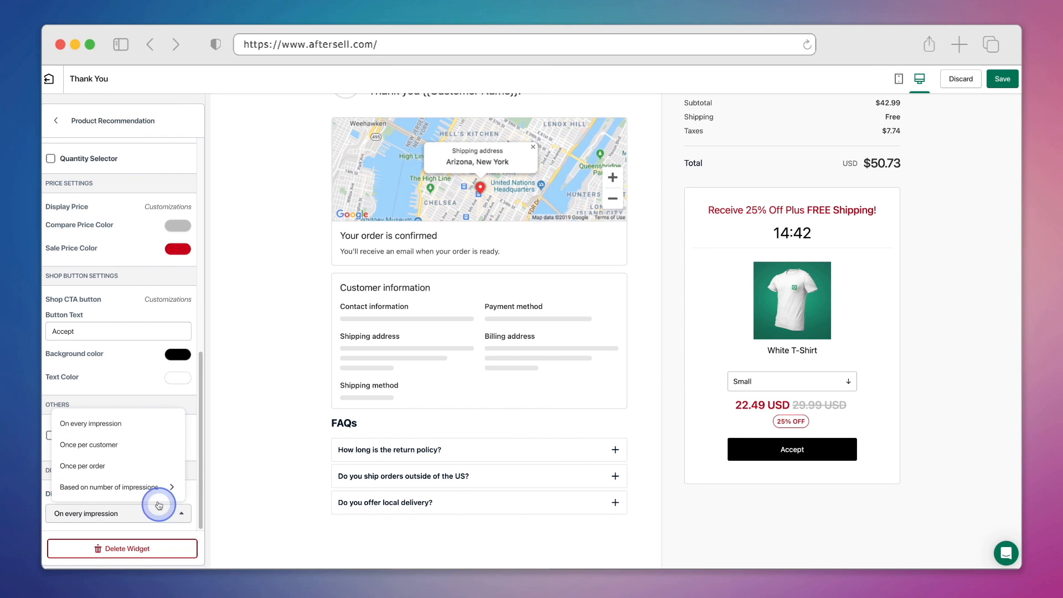
click(153, 427)
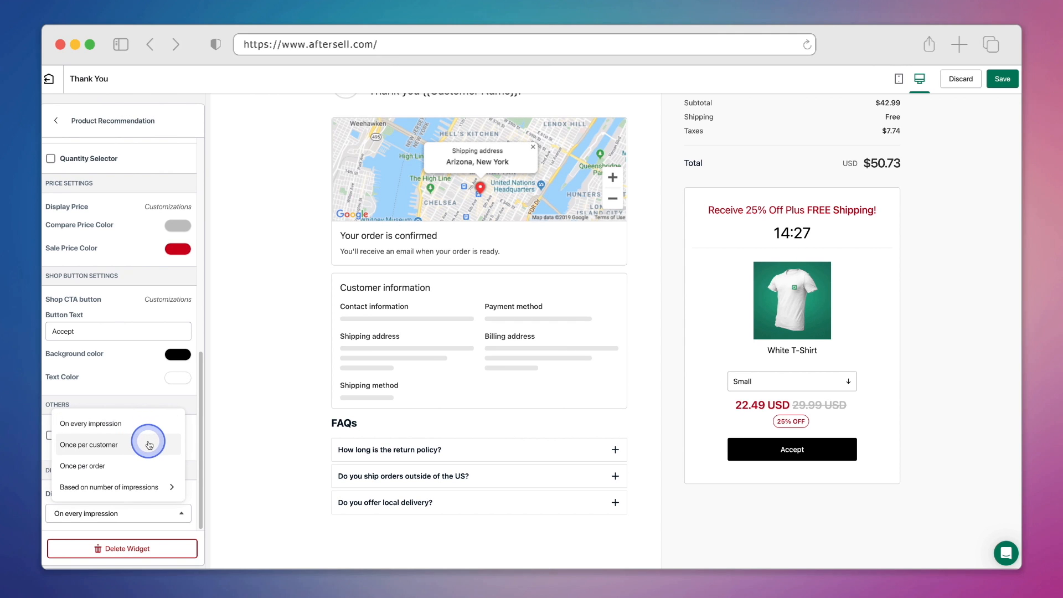
click(147, 486)
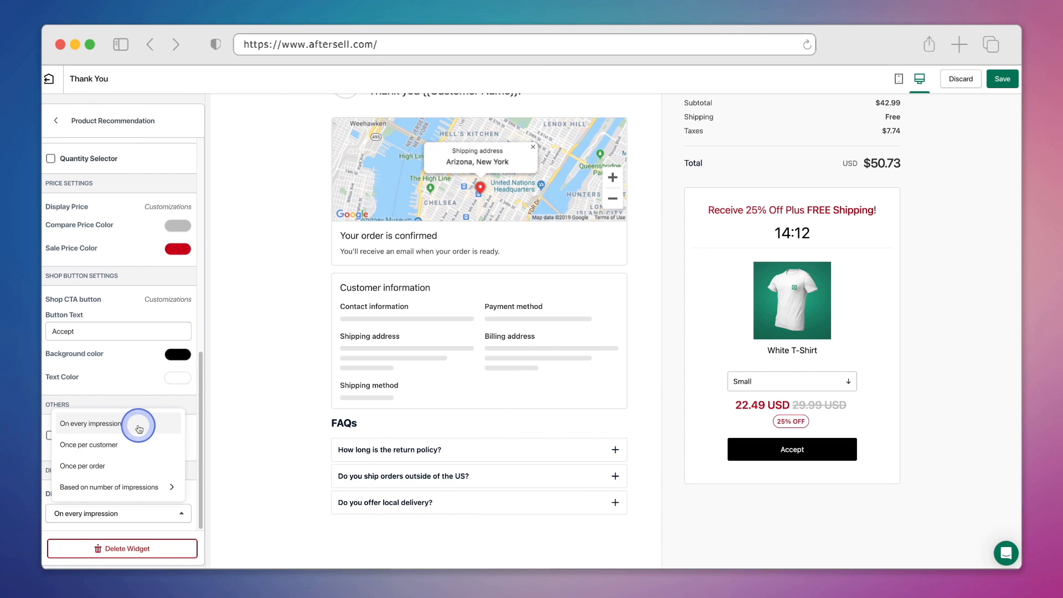
click(138, 428)
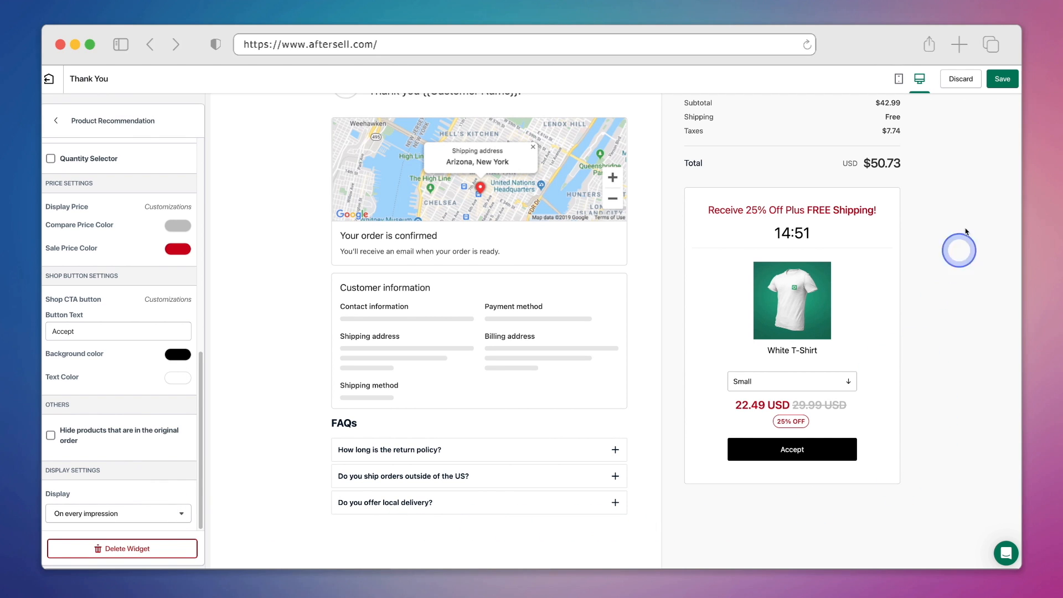
click(1001, 83)
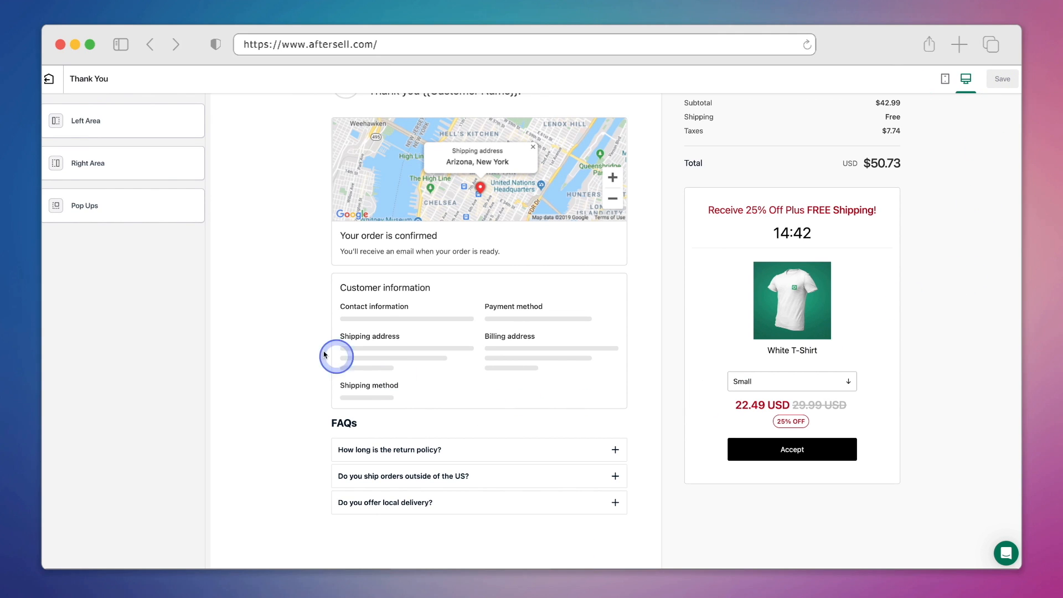
Add a Reviews widget to the Right Area, below the White T-Shirt offer.
click(157, 167)
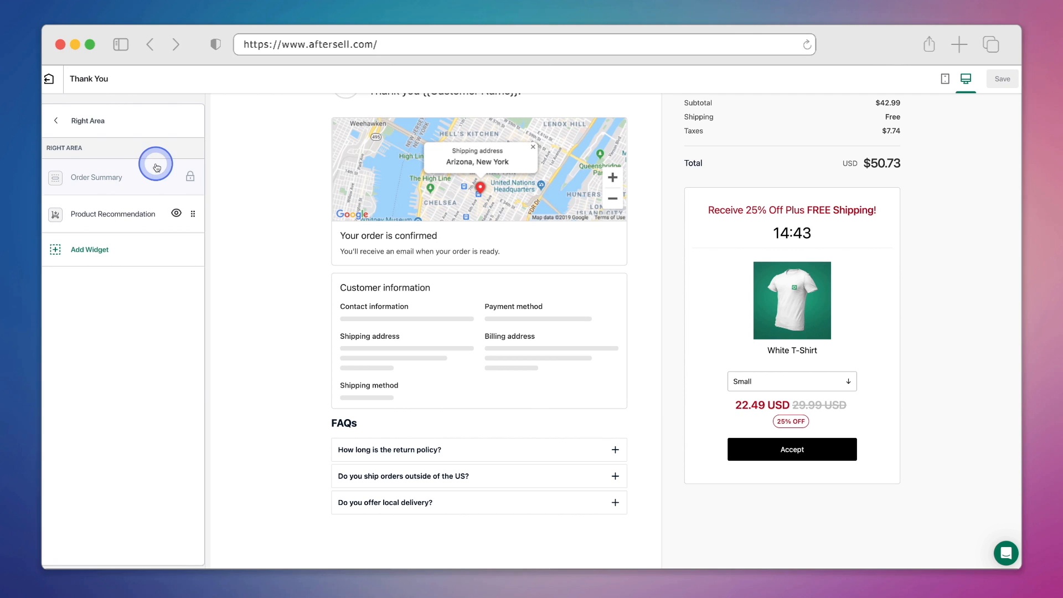
click(150, 251)
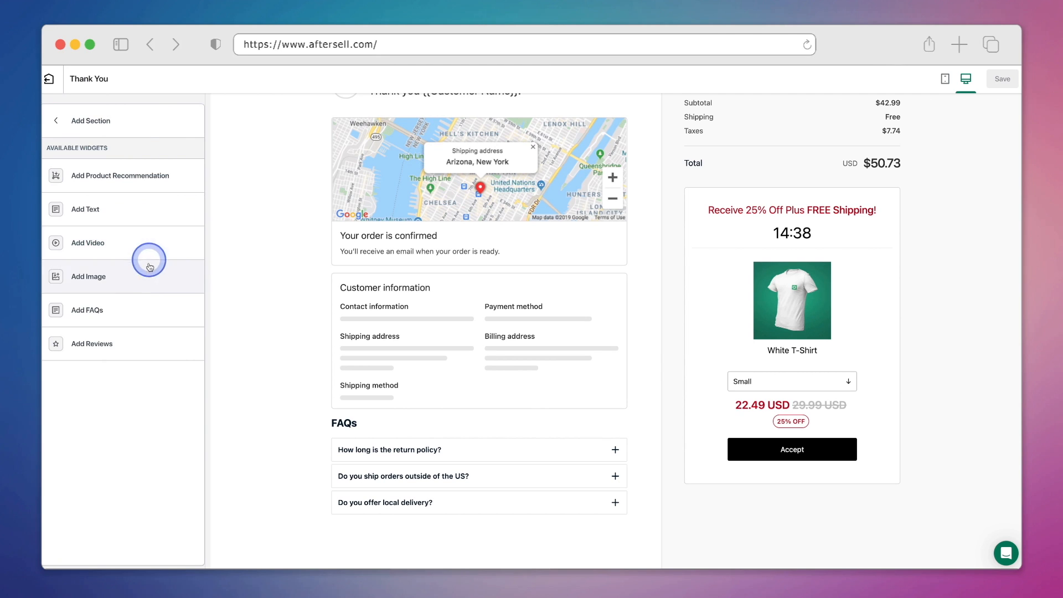
click(159, 344)
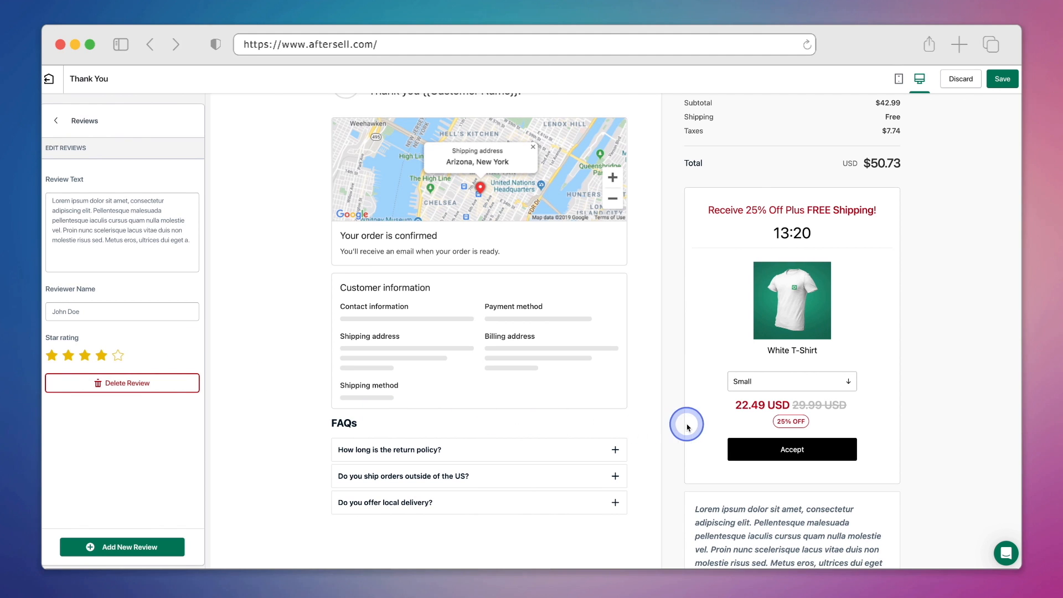
scroll(686, 426, down, 3)
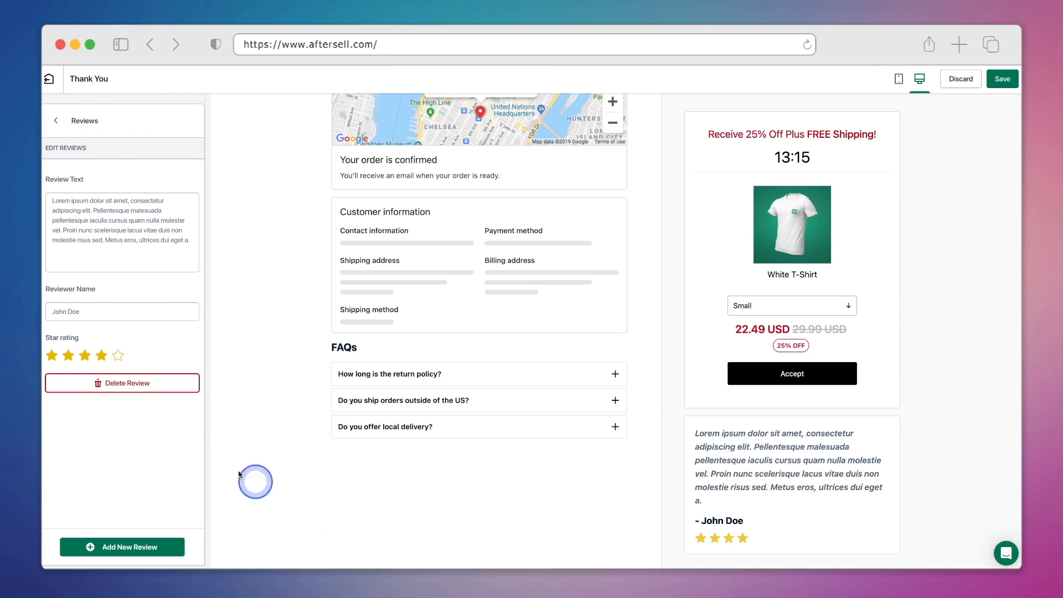
Give the first review five stars, paste in the clothing testimonial, and enter a new reviewer name.
click(118, 355)
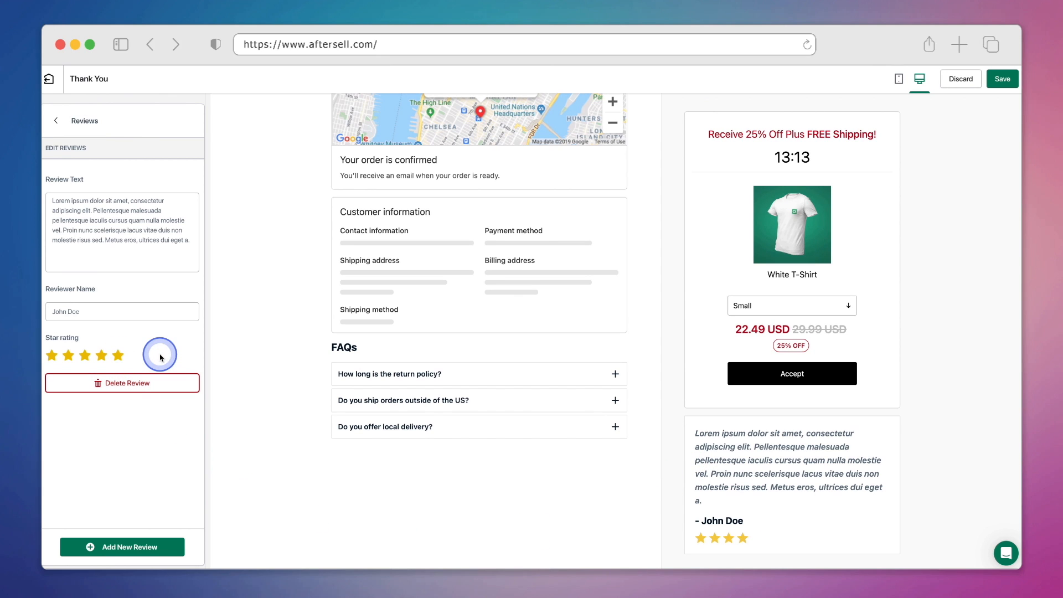
click(132, 220)
triple_click(155, 244)
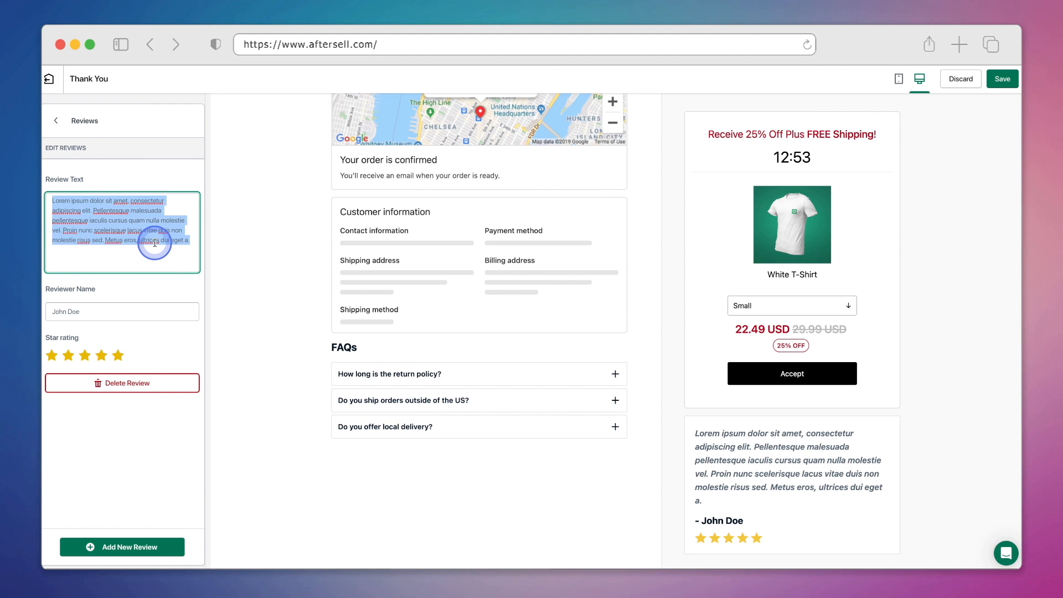
key(BackSpace)
text(By far, the best place to find high-quality clothing and much more. Highly recommend!)
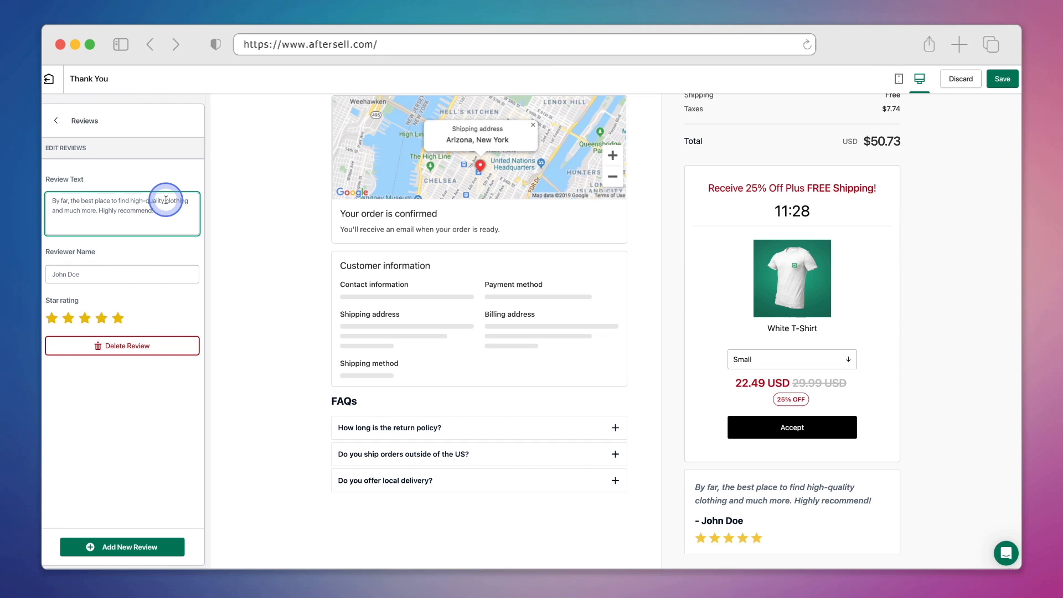
triple_click(161, 270)
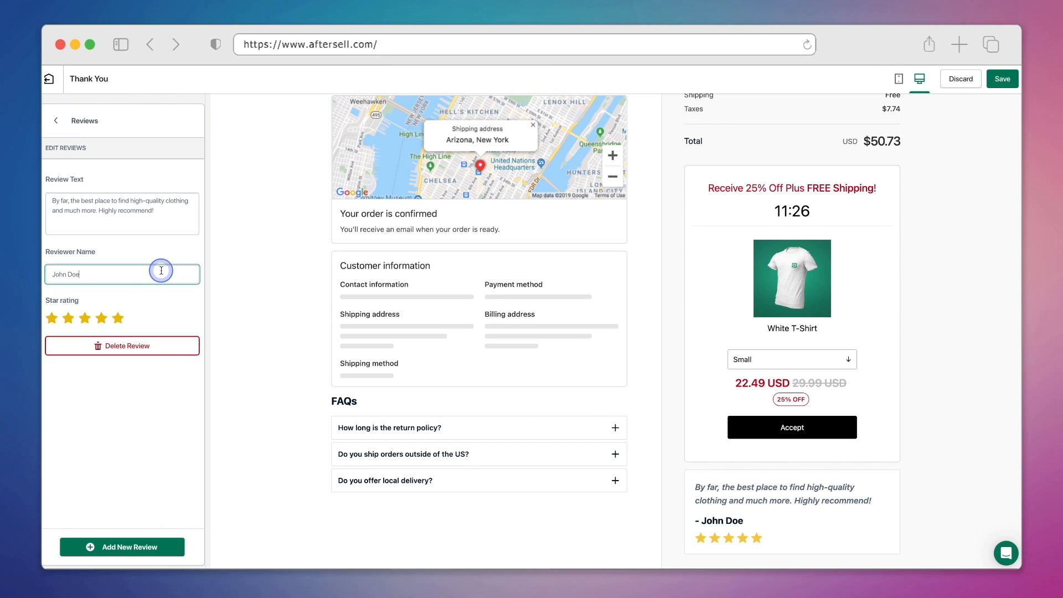
text(Sally)
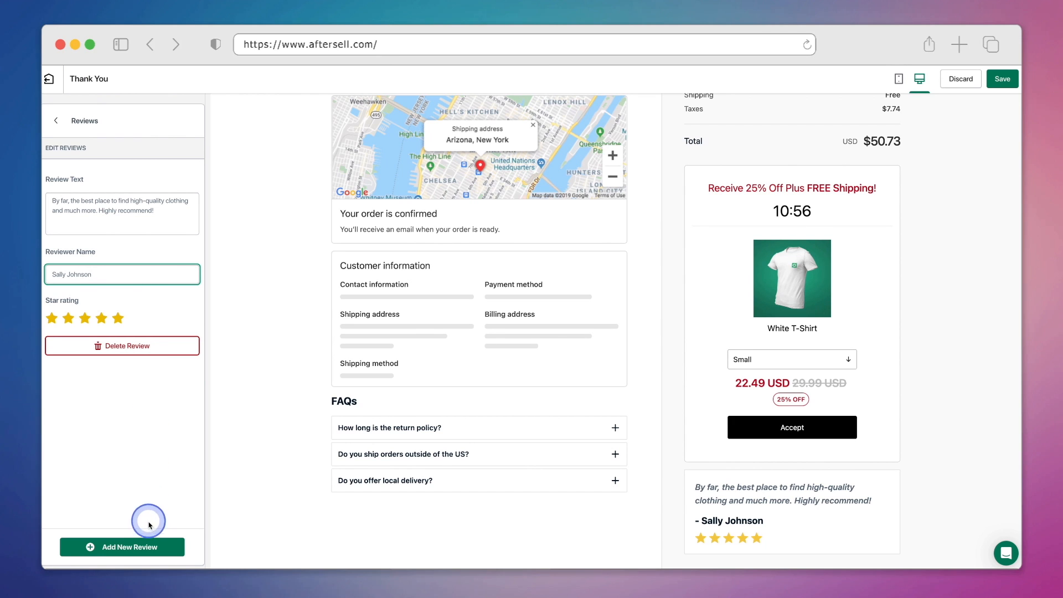
Add a second review with the customer-service testimonial, a reviewer name and five stars.
click(166, 551)
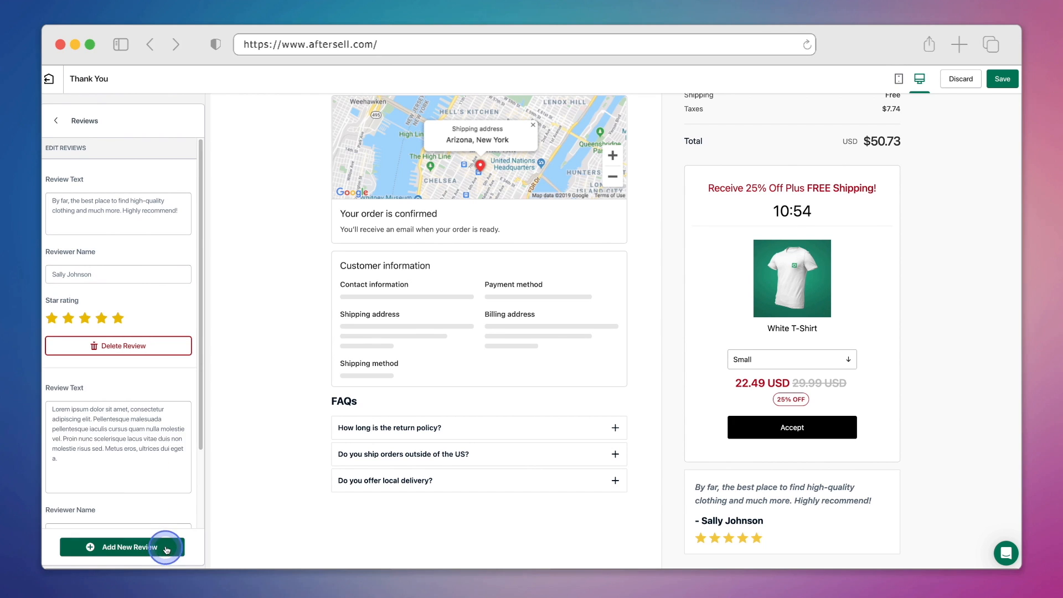
scroll(167, 380, down, 1)
scroll(167, 380, down, 3)
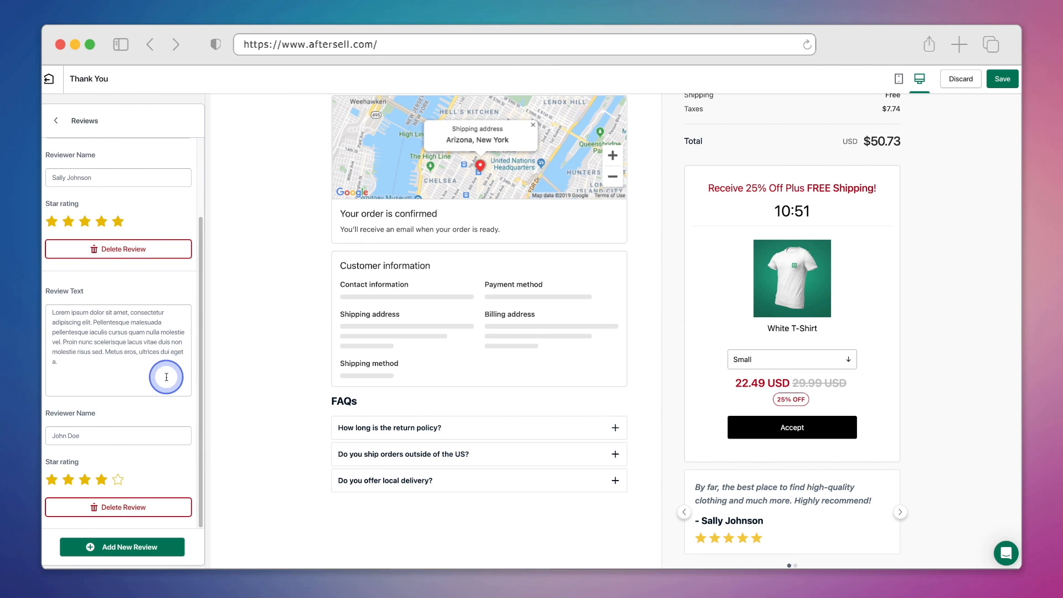
triple_click(79, 327)
key(BackSpace)
text(Great customer service and great products. What more can you ask for?)
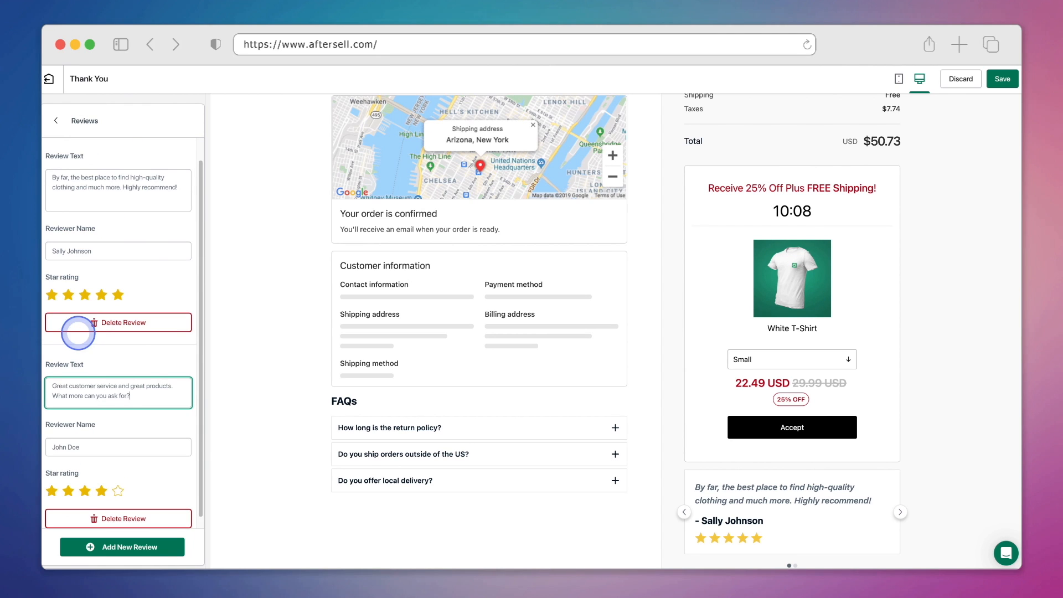
triple_click(114, 437)
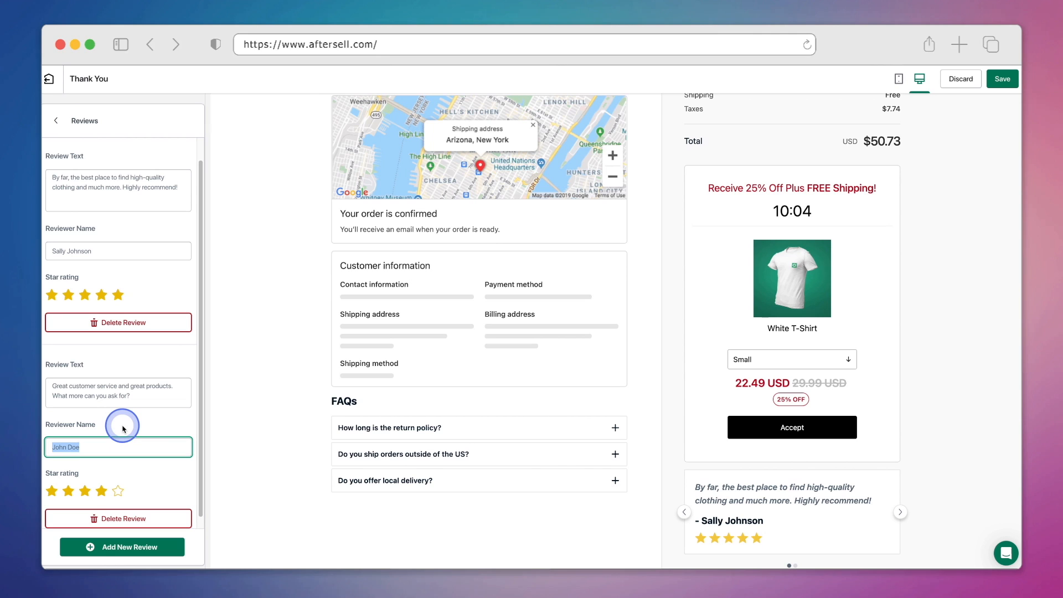
click(118, 491)
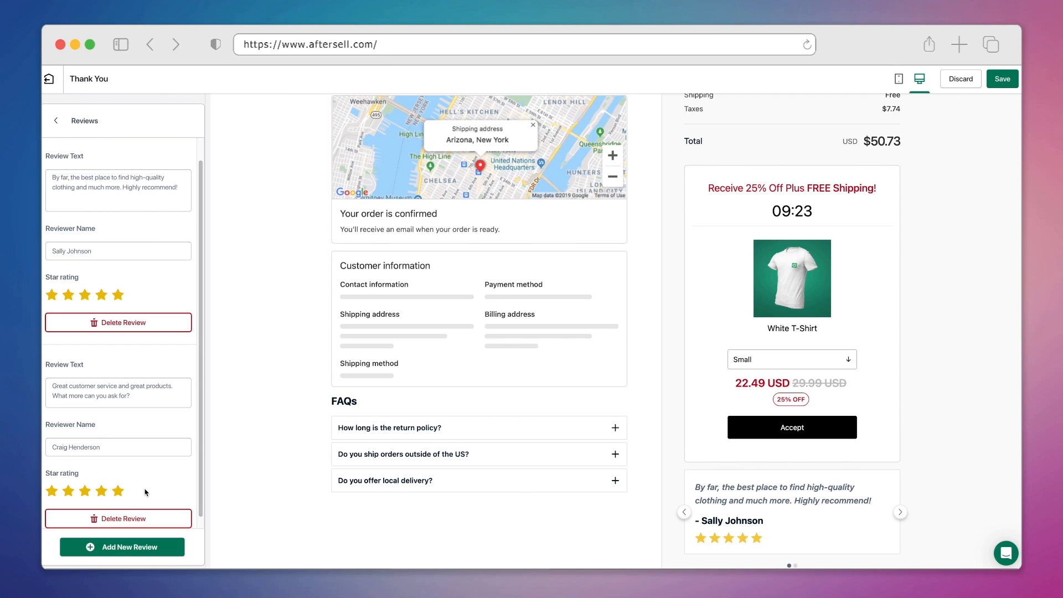
Advance the preview carousel to show the new review, then save the page.
click(900, 513)
click(901, 514)
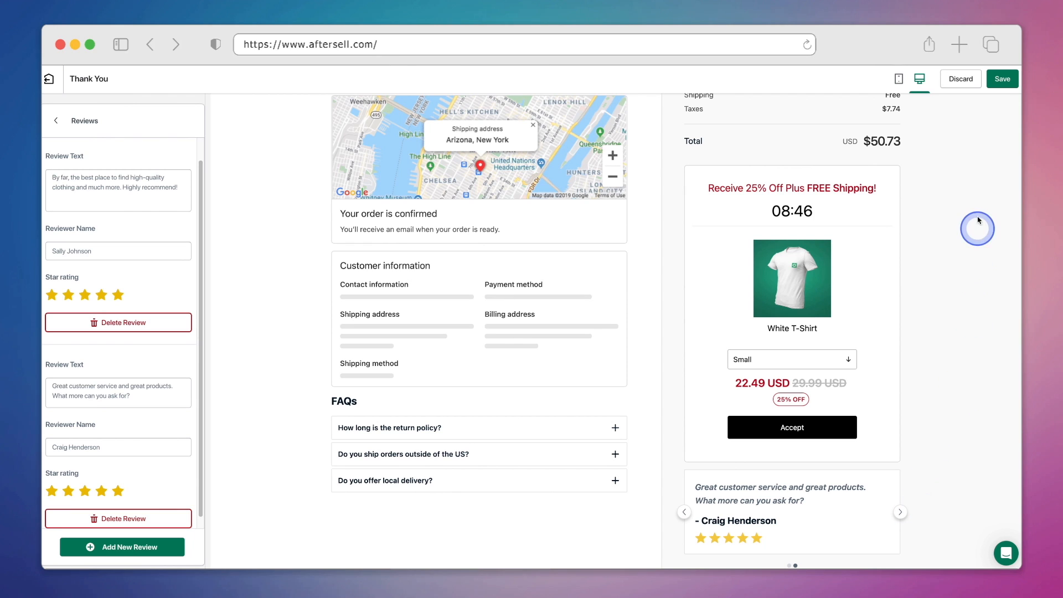
click(1002, 78)
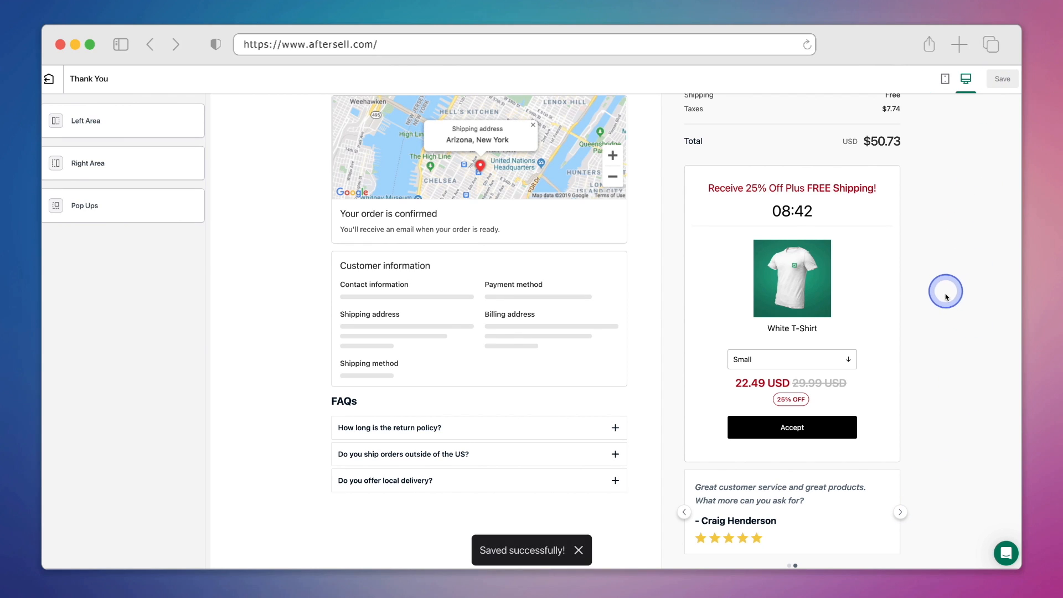
scroll(928, 360, up, 3)
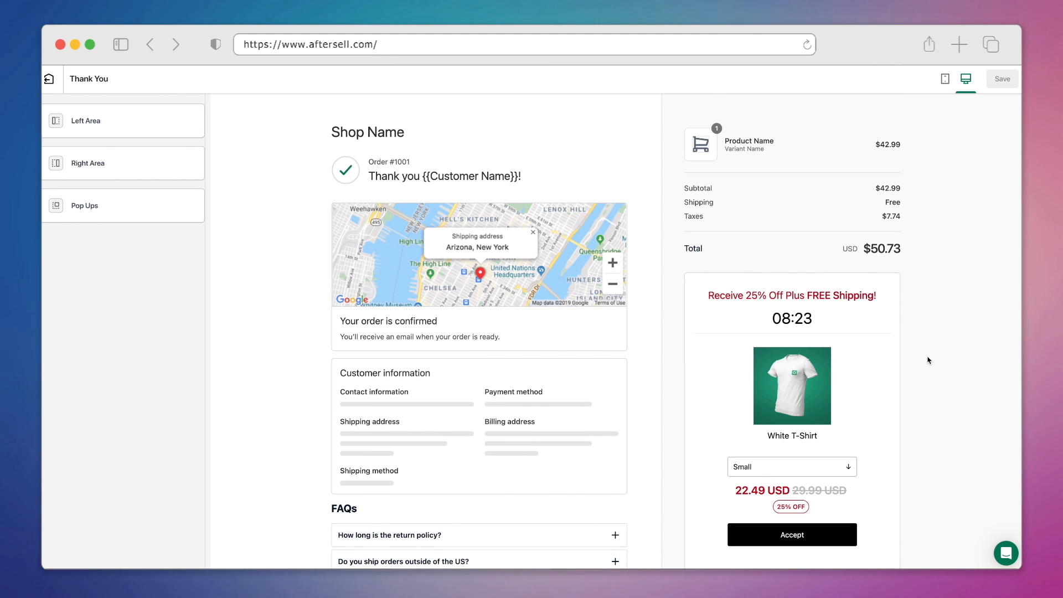
scroll(928, 360, down, 3)
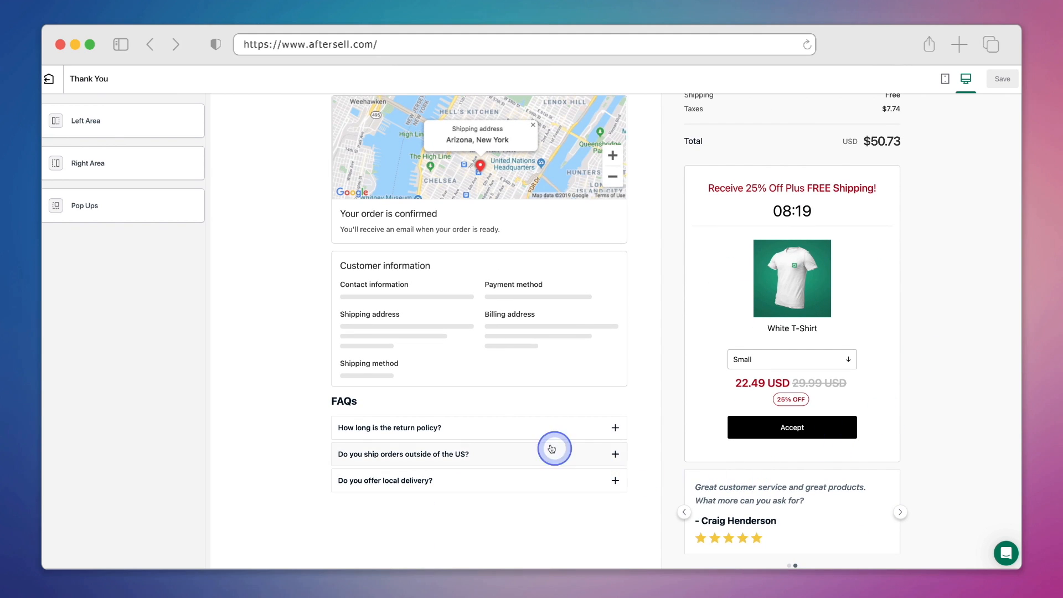
click(450, 431)
click(449, 431)
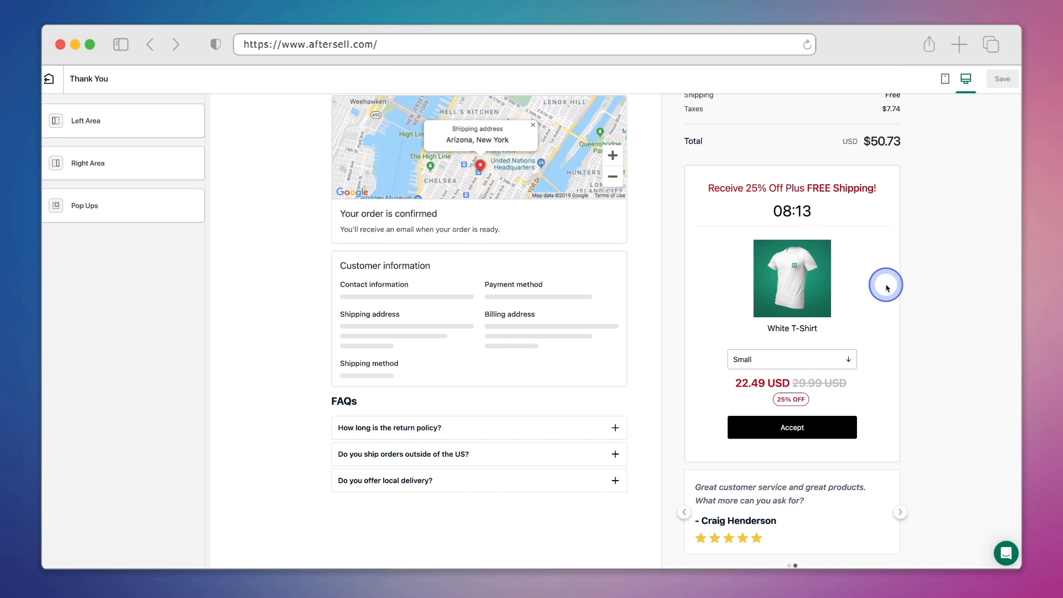
click(900, 513)
click(900, 514)
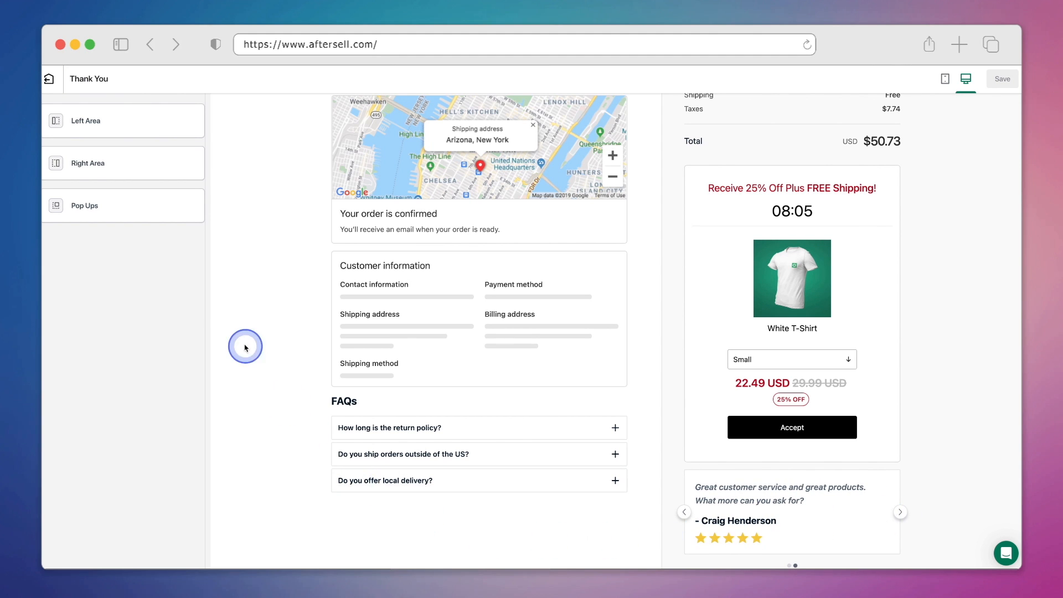
Add the Storewide Popup Discount widget under Pop Ups.
click(164, 222)
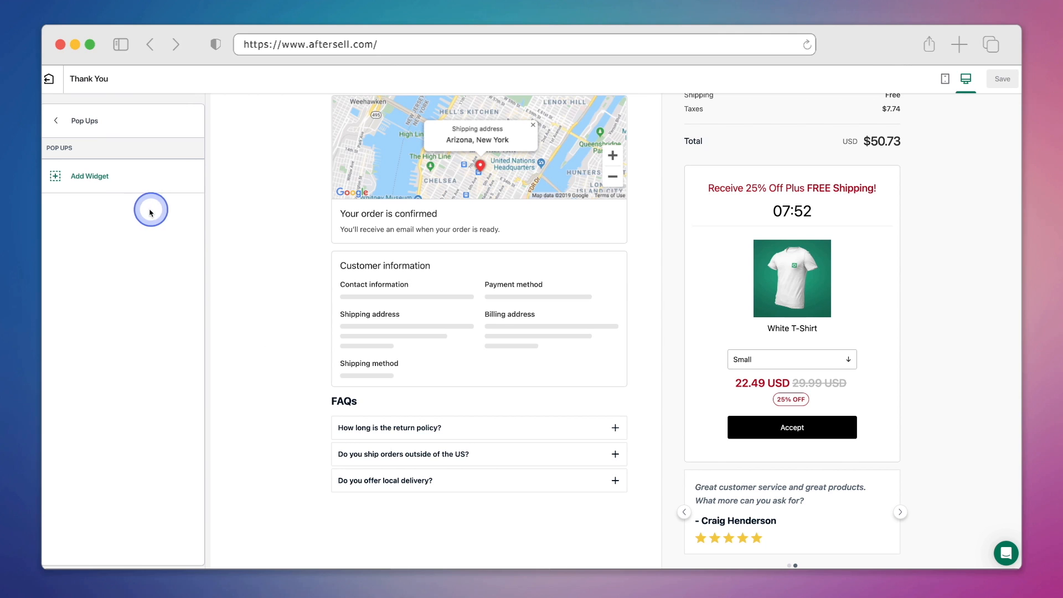
click(119, 178)
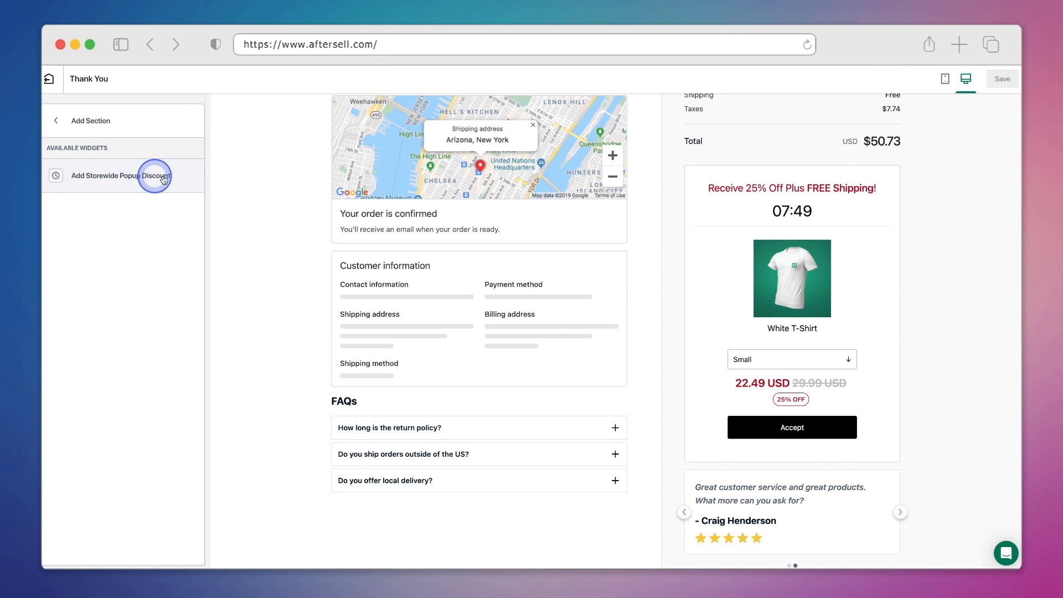
click(192, 178)
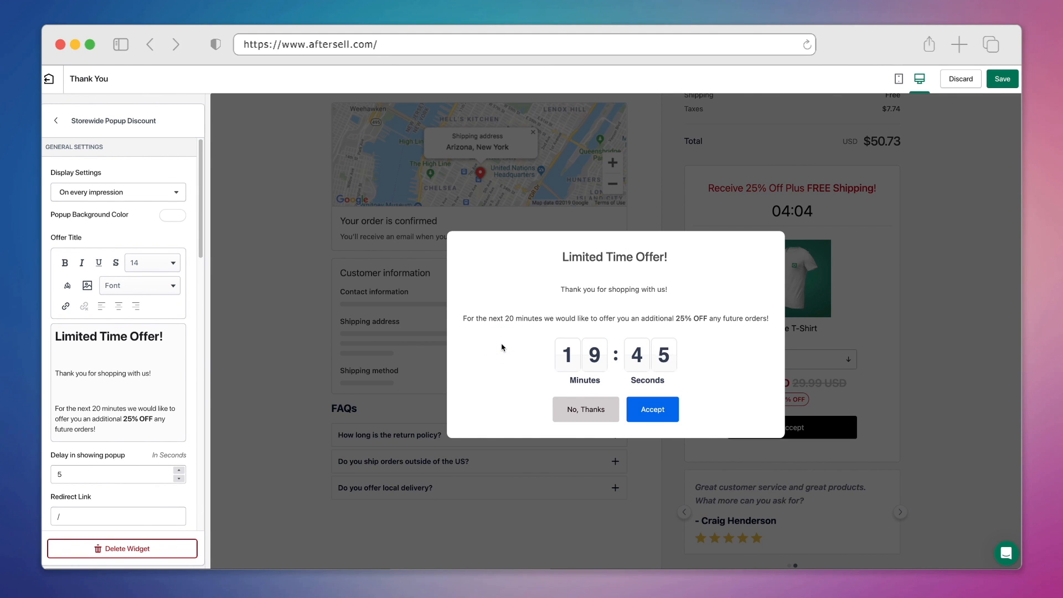
Keep the popup showing on every impression and locate the 20-minute offer line.
click(177, 195)
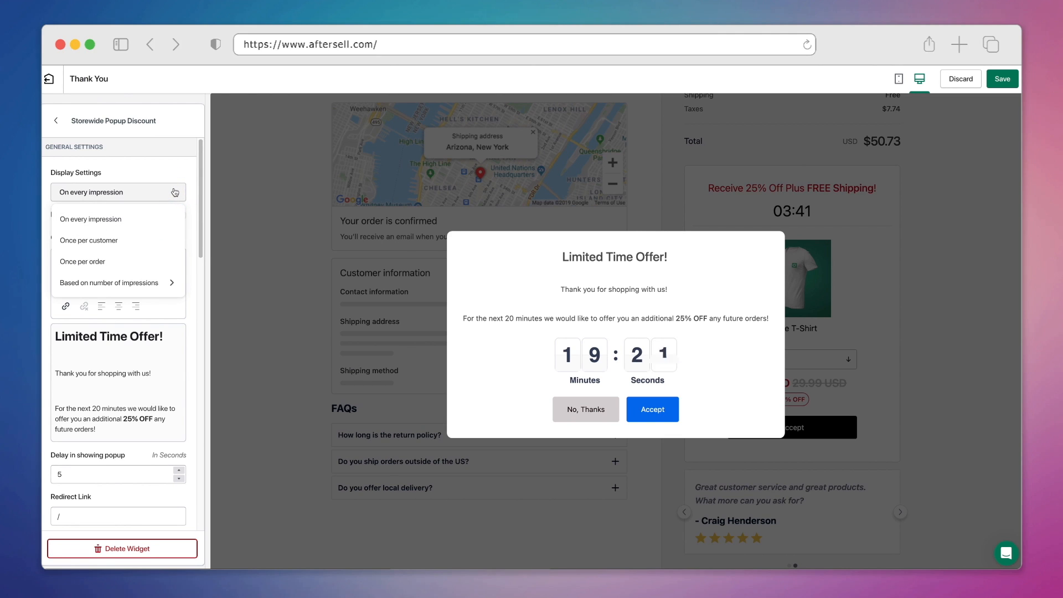
click(175, 192)
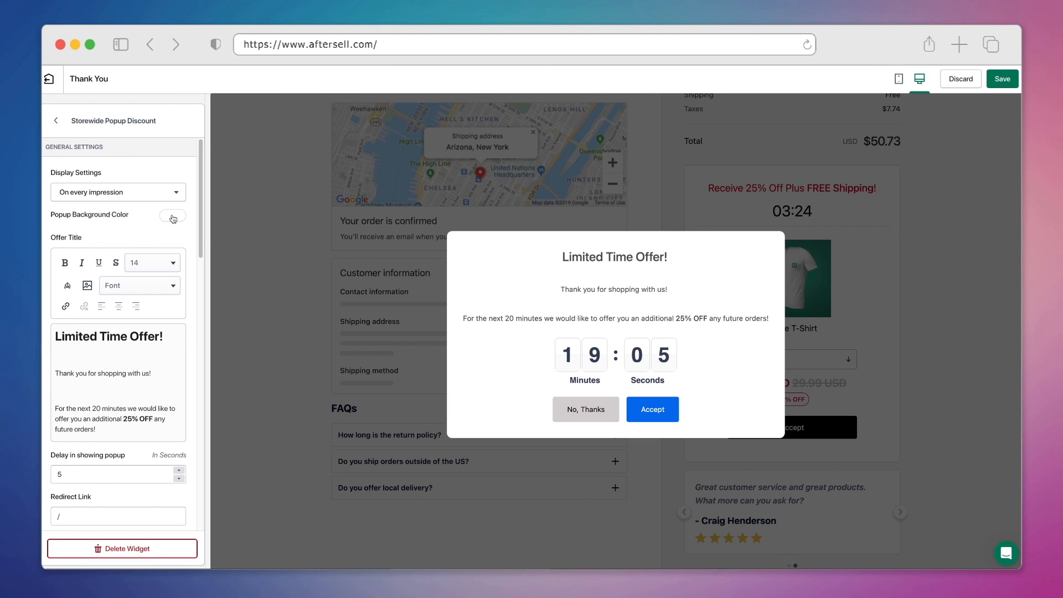
scroll(174, 218, down, 3)
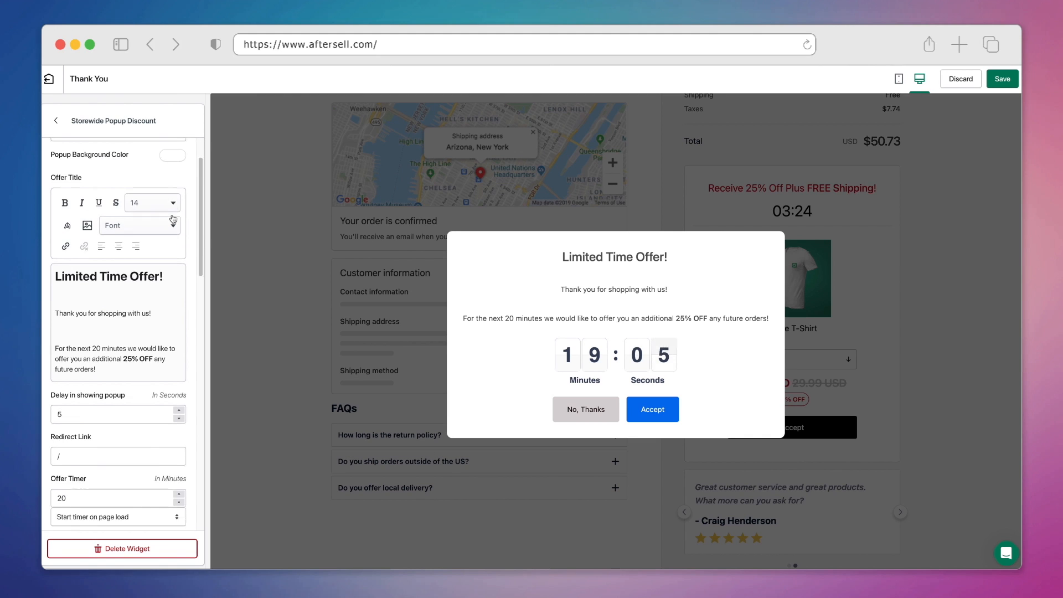
click(142, 266)
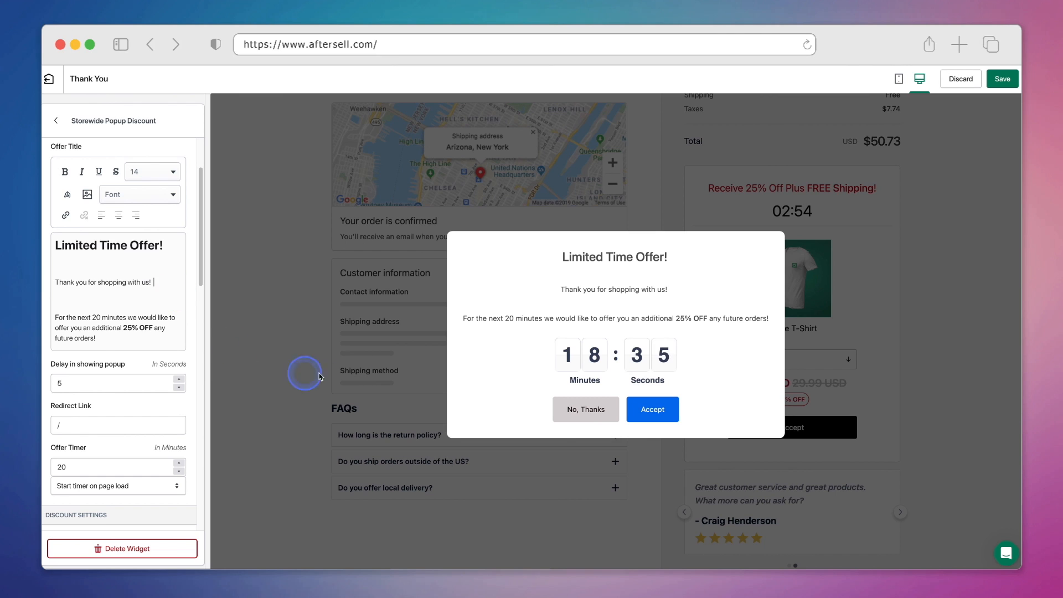
triple_click(561, 316)
drag(561, 316, 756, 317)
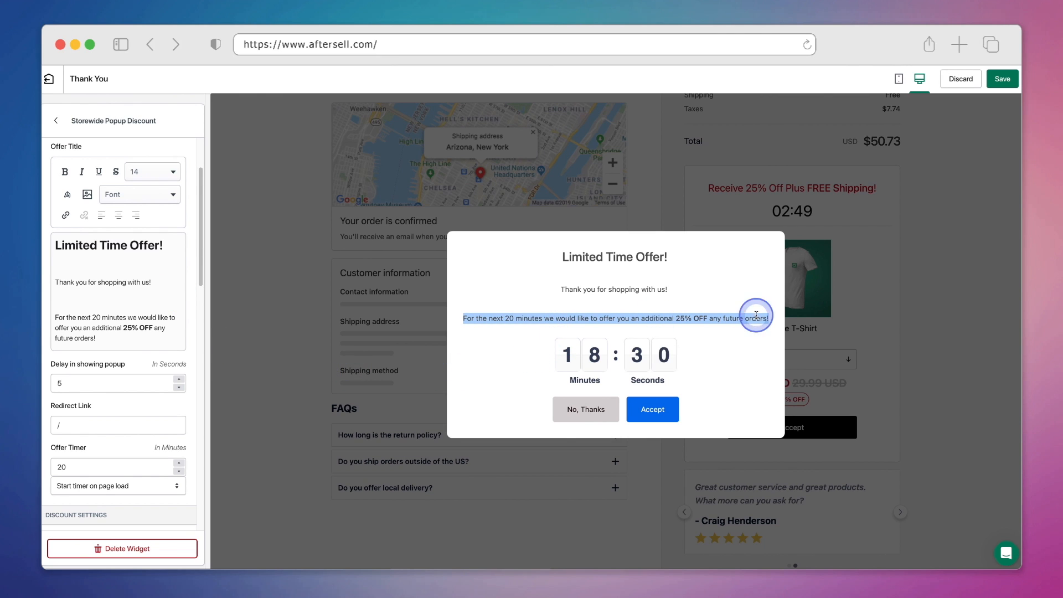
click(755, 316)
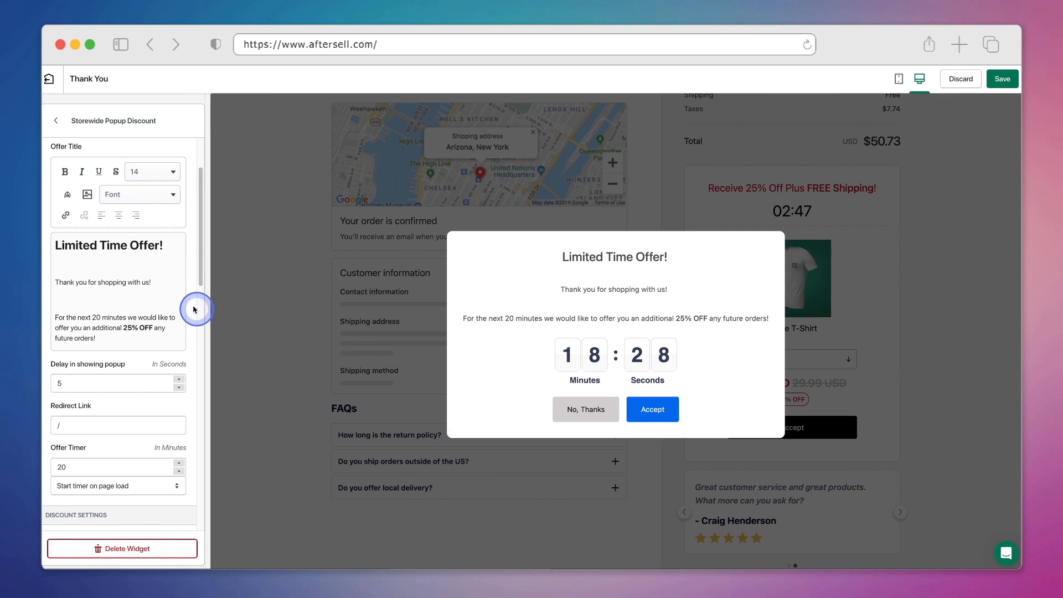
Set the offer timer to 25 and change the message to 'For the next 25 minutes'.
click(160, 283)
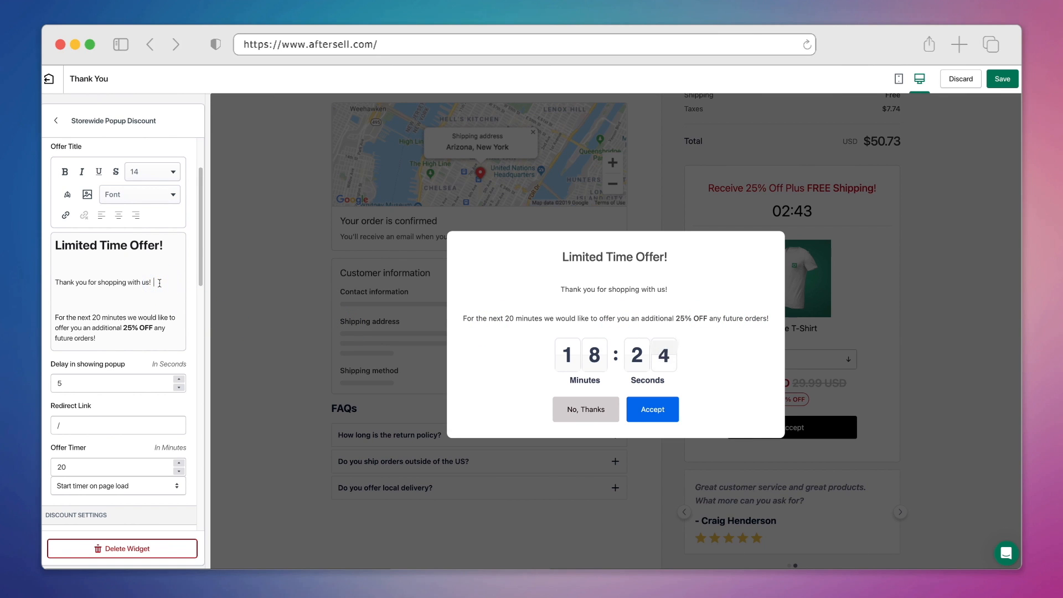
scroll(159, 282, down, 5)
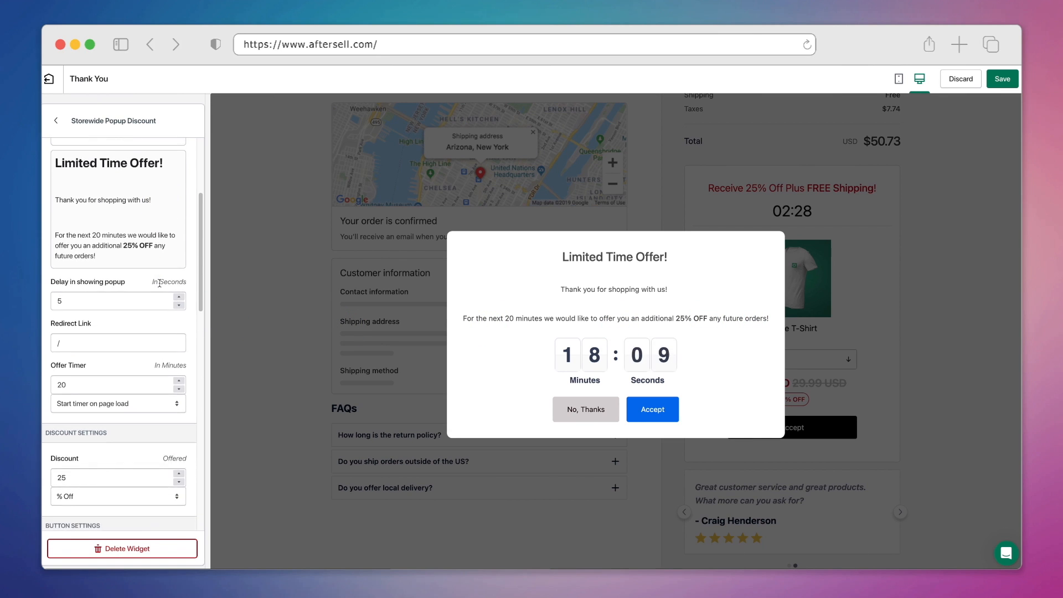
click(148, 340)
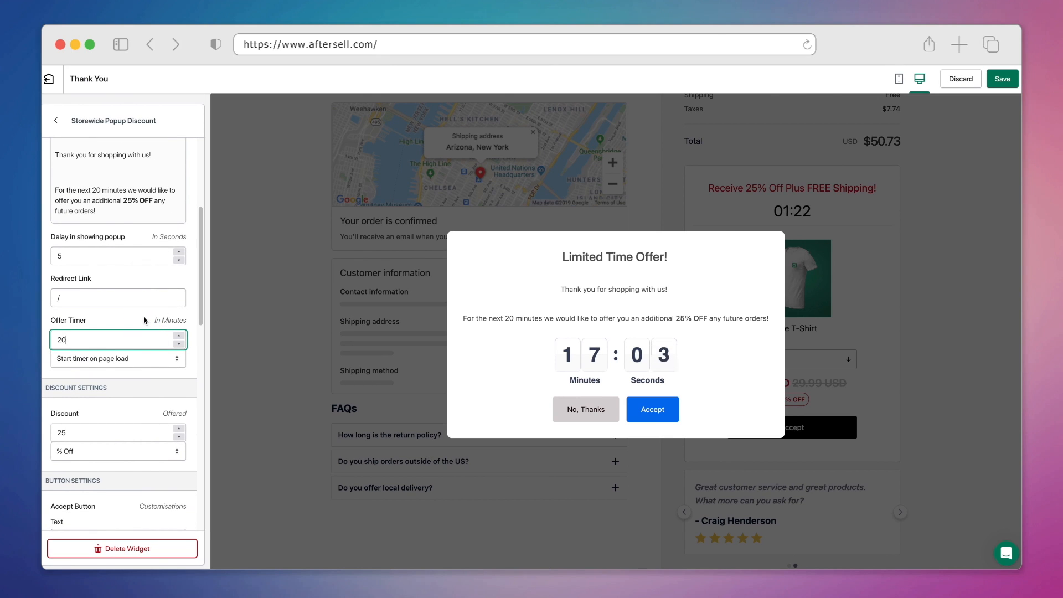
key(BackSpace)
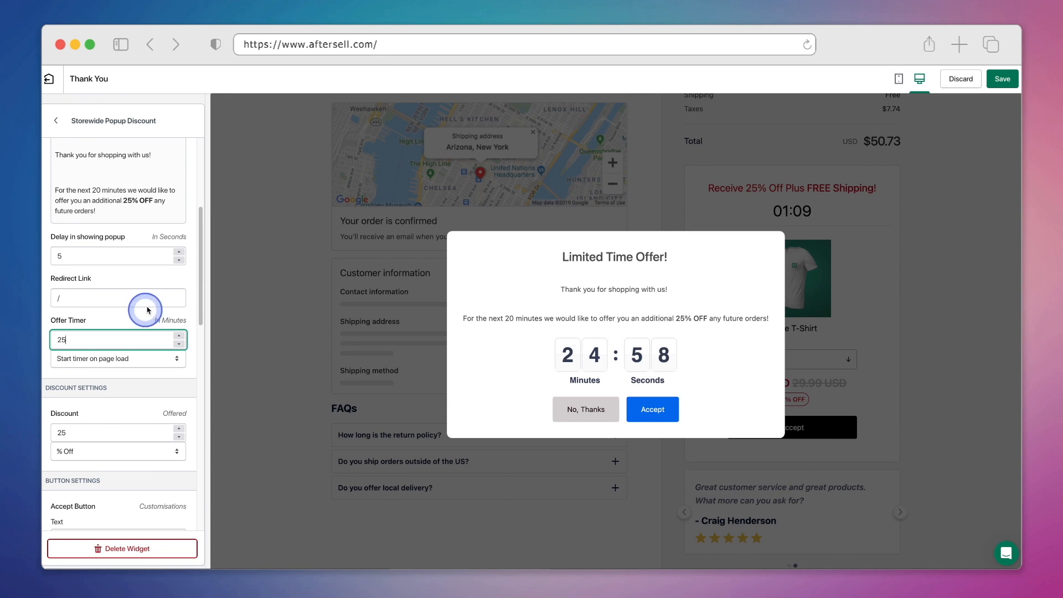
click(100, 190)
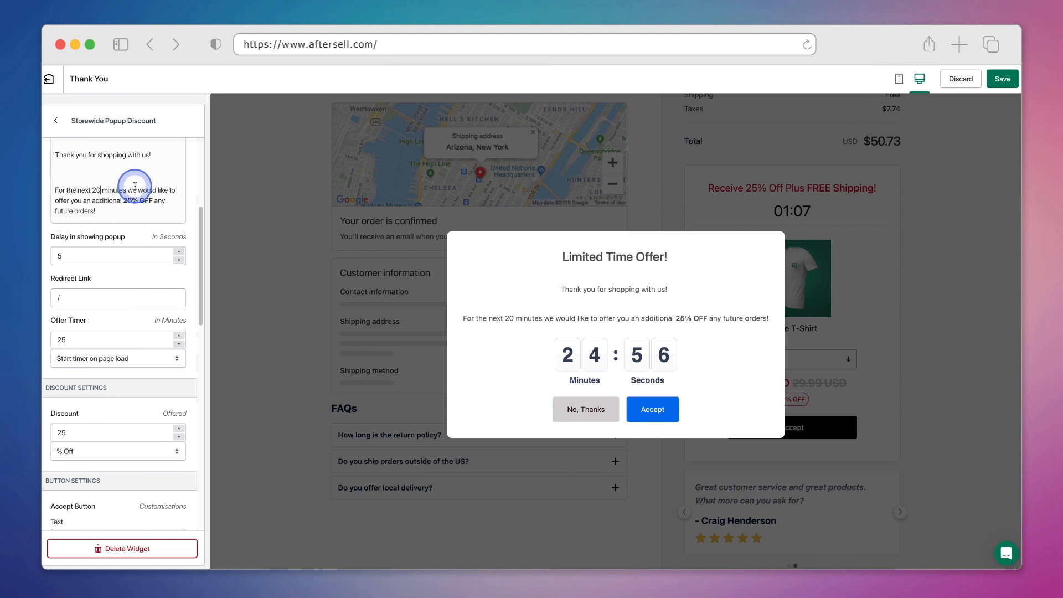
key(BackSpace)
text(5)
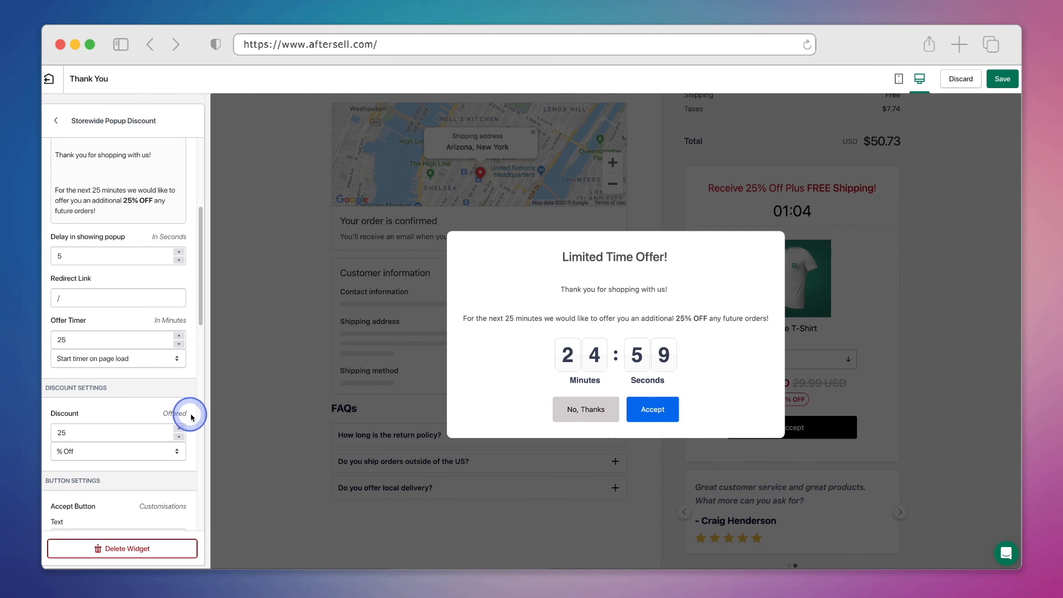
scroll(189, 403, down, 5)
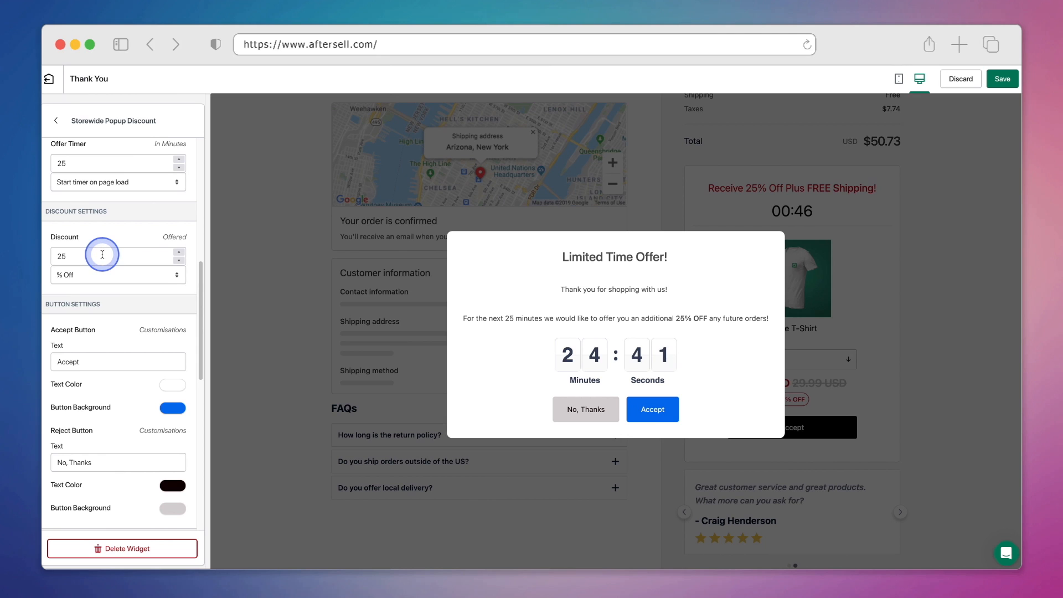
Relabel the accept button 'Yes, I'd like to save!' and give it the red preset background.
scroll(114, 308, down, 3)
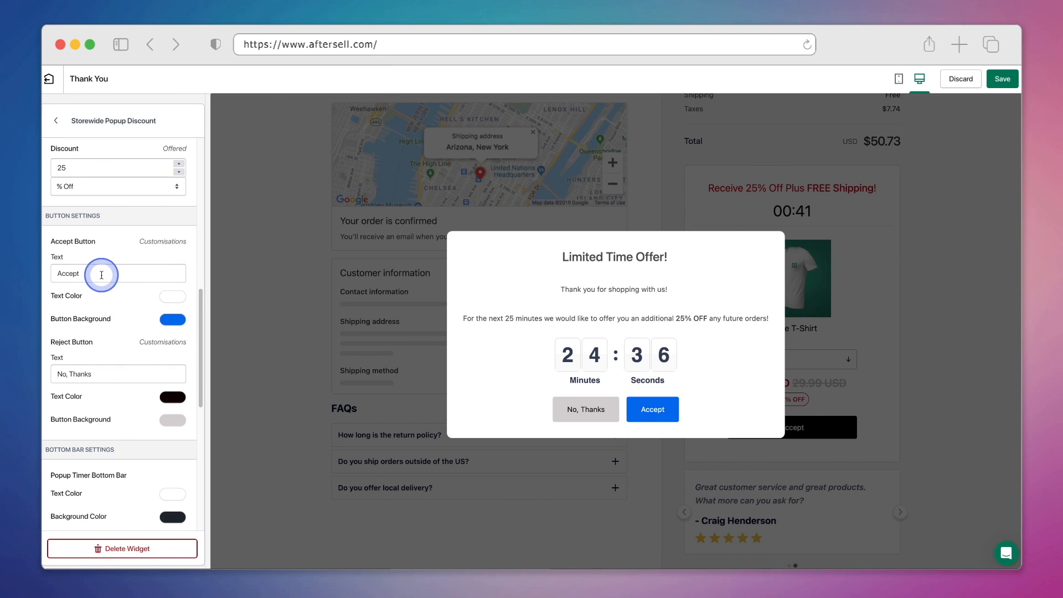
double_click(102, 275)
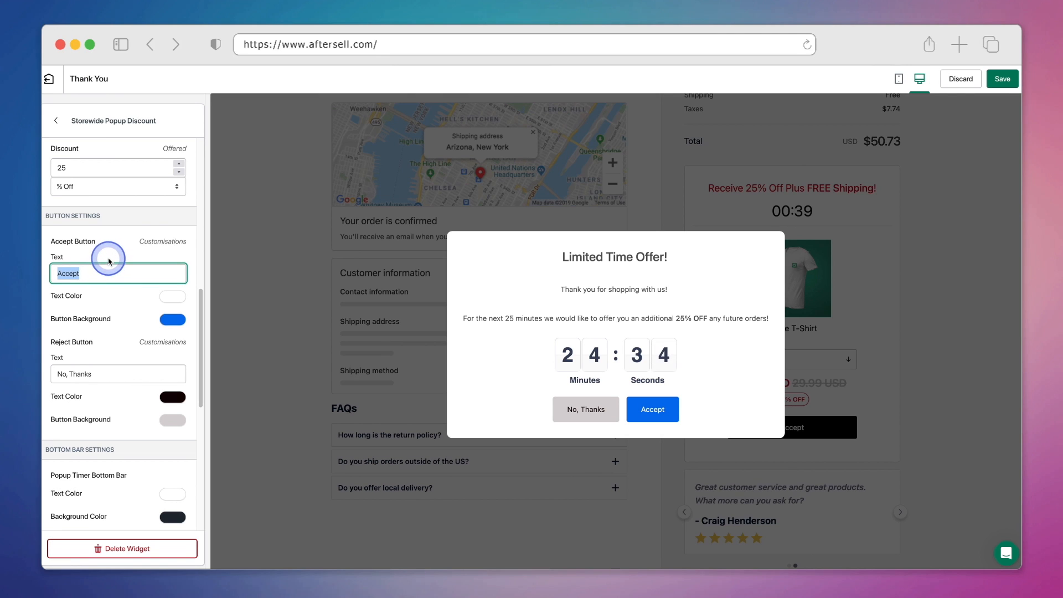
text(Ye)
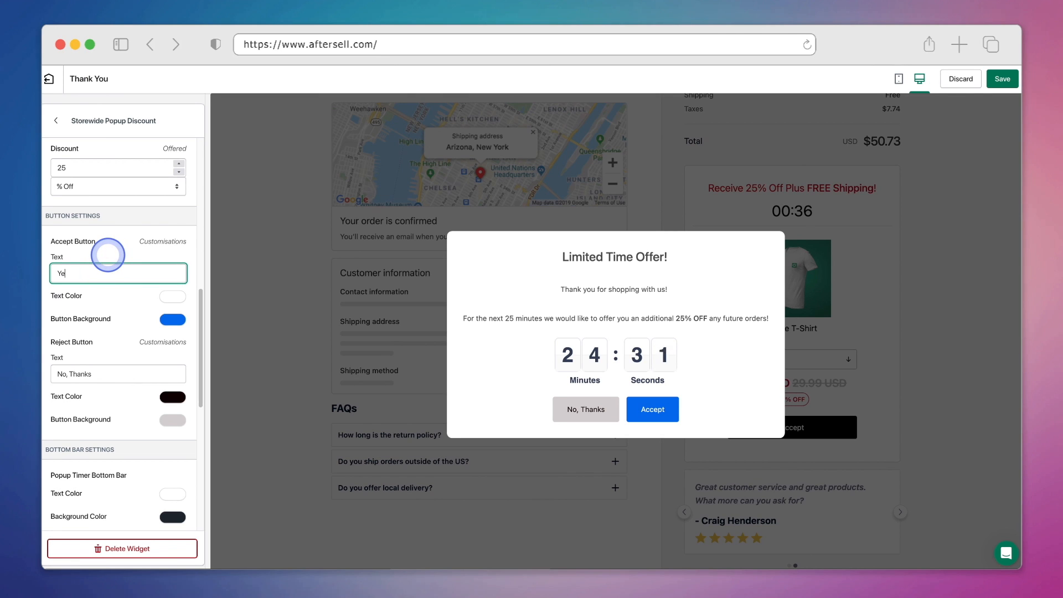
text(s, I'd like to save!)
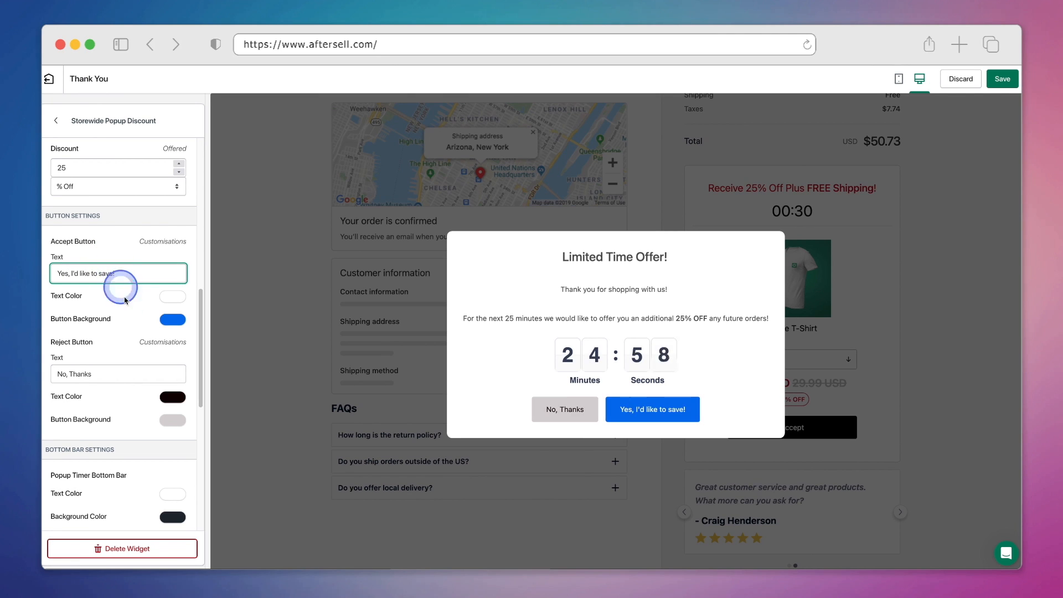
click(170, 322)
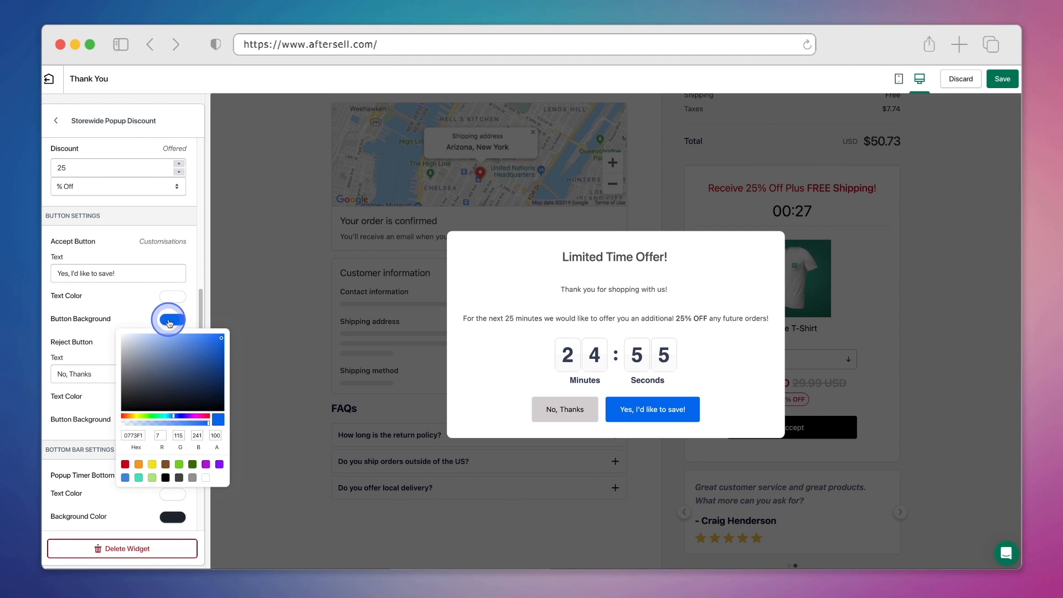
click(125, 464)
click(79, 352)
scroll(173, 437, down, 5)
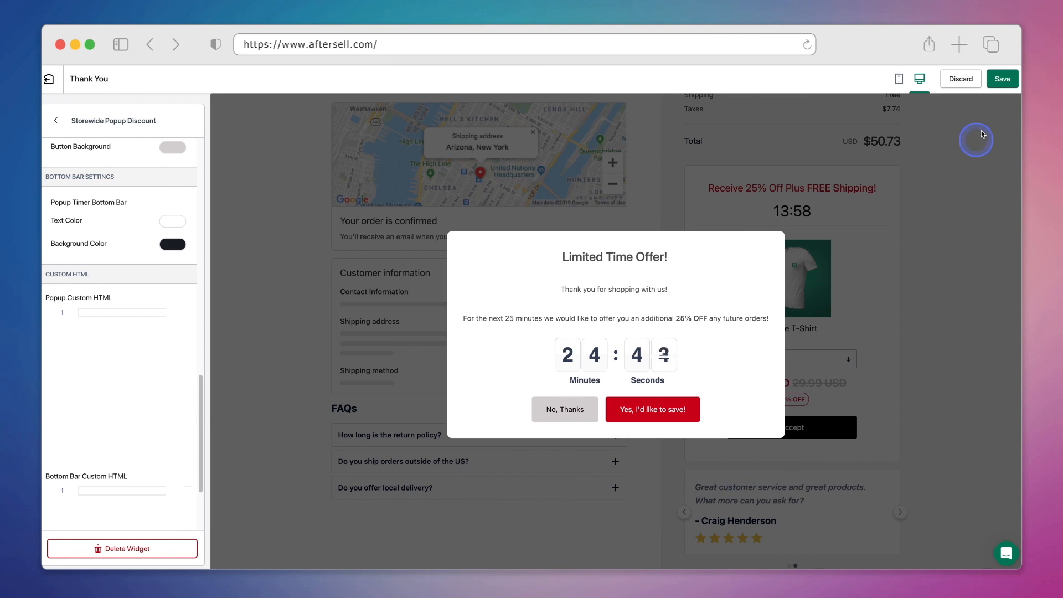
Save the page, dismiss the popup preview, and exit to the funnel's Thank You Page step.
click(1002, 79)
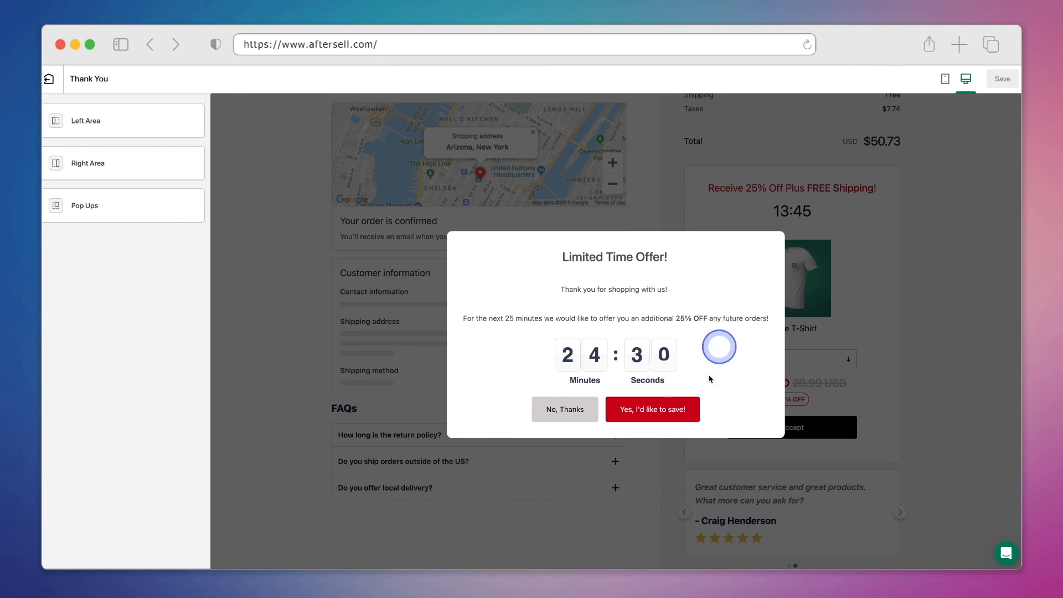
click(562, 409)
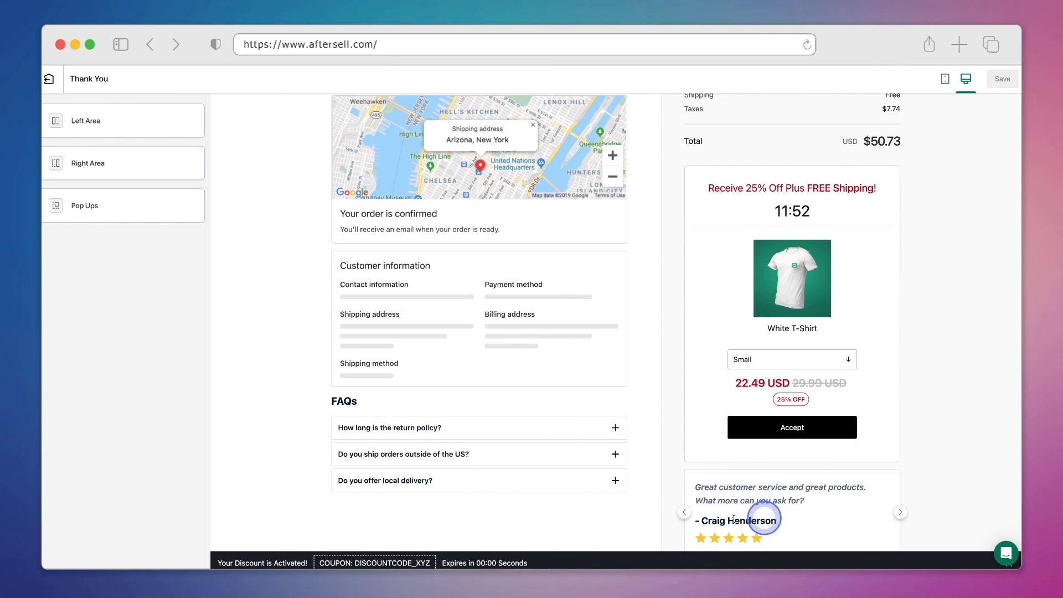
click(48, 79)
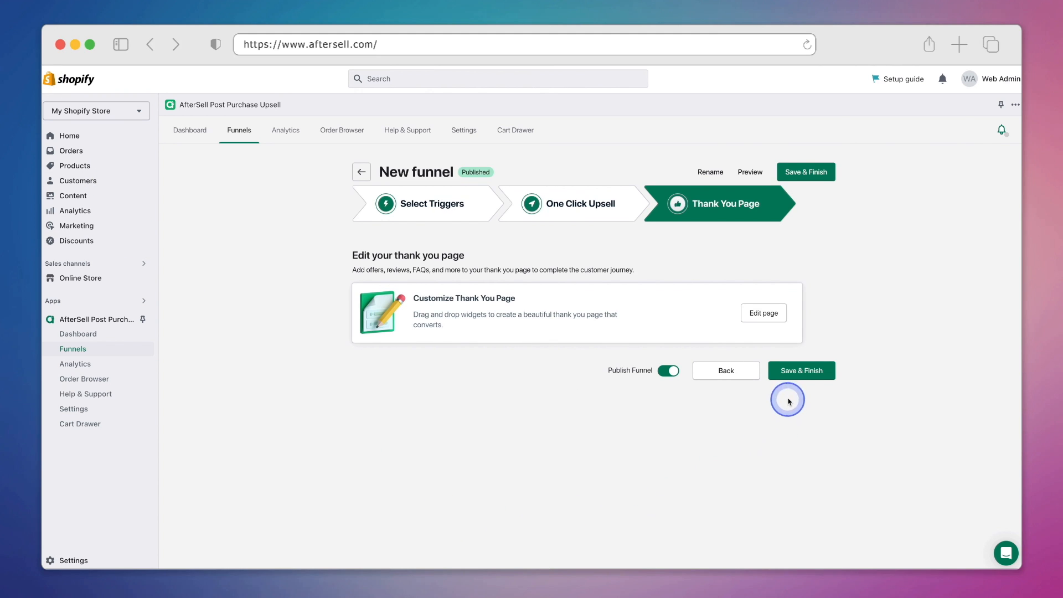
Finish the funnel, check out the Crew Neck Sweatshirt, and enter the last name and street address.
click(790, 375)
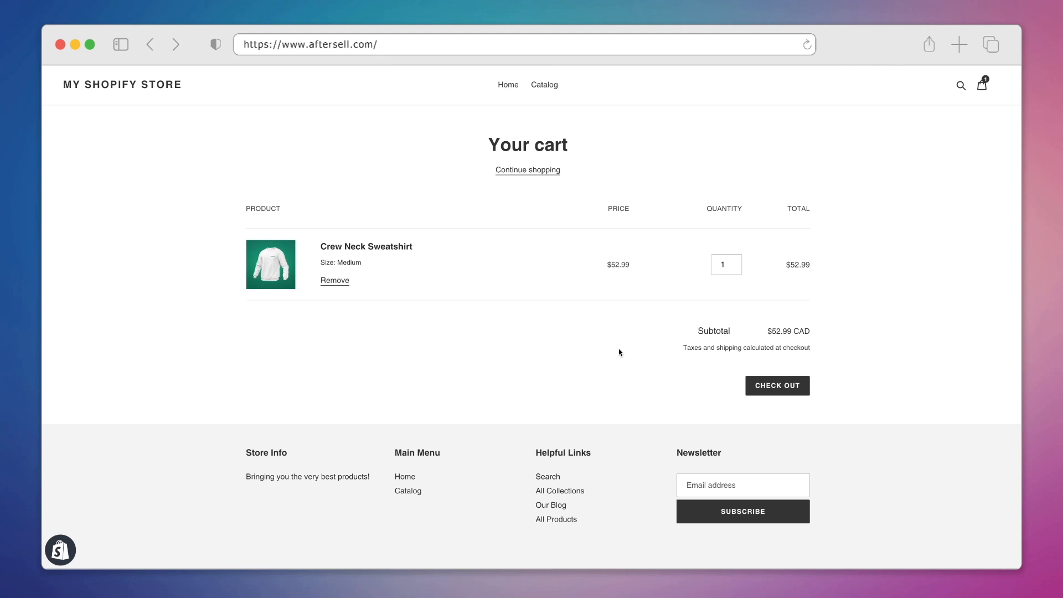
click(753, 392)
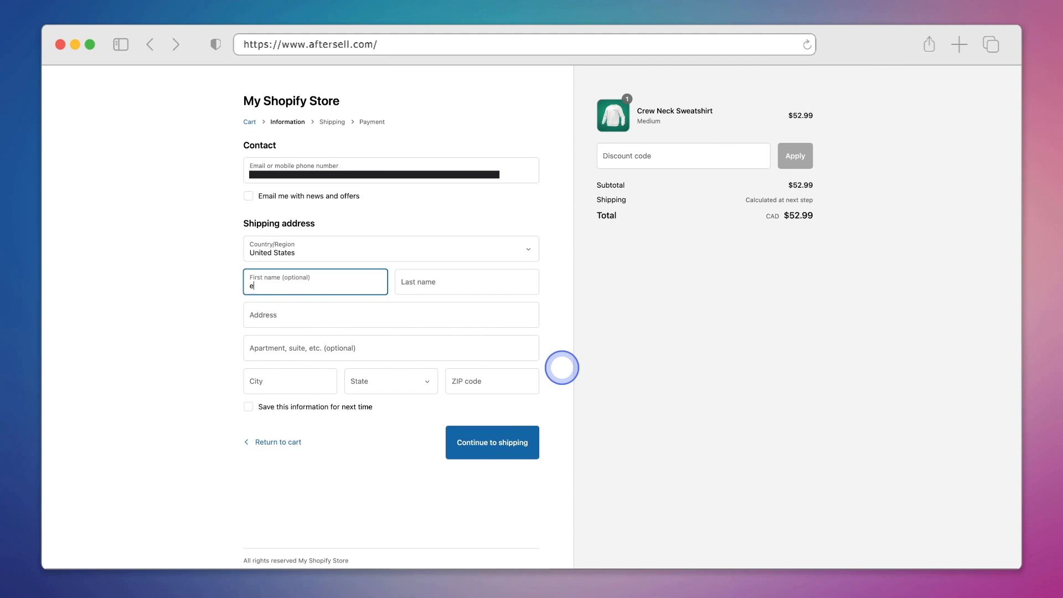
key(Tab)
text(Kings)
key(Tab)
text(123 M)
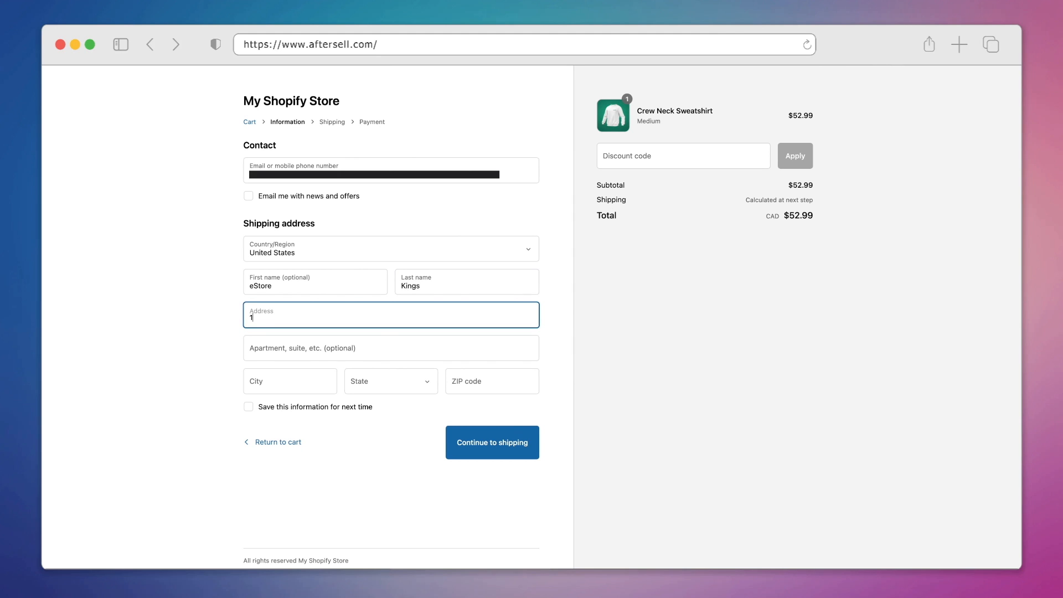
Fill in the city, state and ZIP code, then continue to the shipping step.
key(Tab)
key(Tab)
text(New York)
key(Tab)
text(New)
click(427, 381)
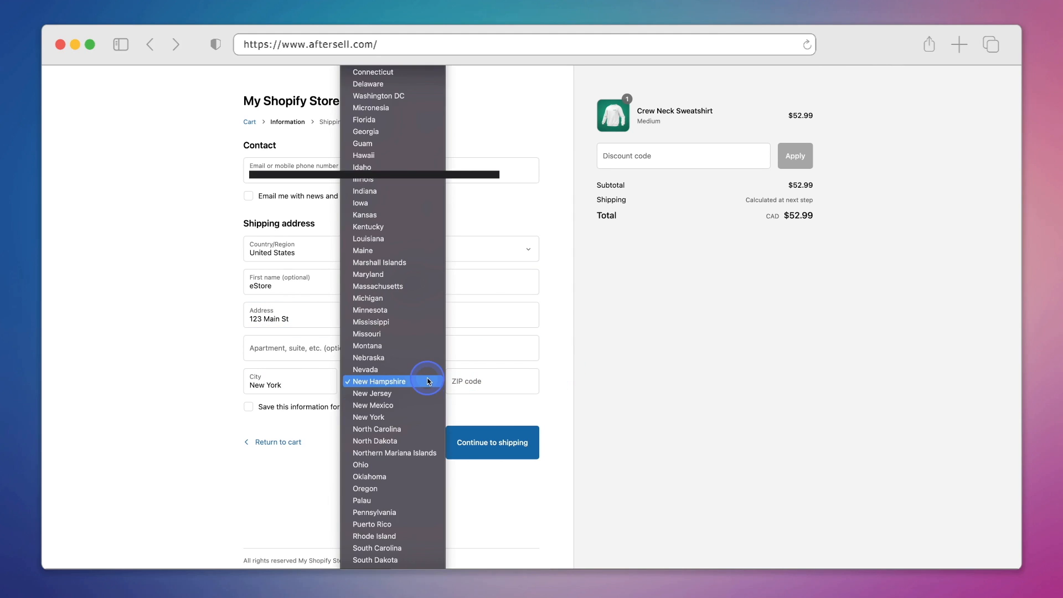
click(427, 416)
click(467, 381)
text(1)
click(559, 399)
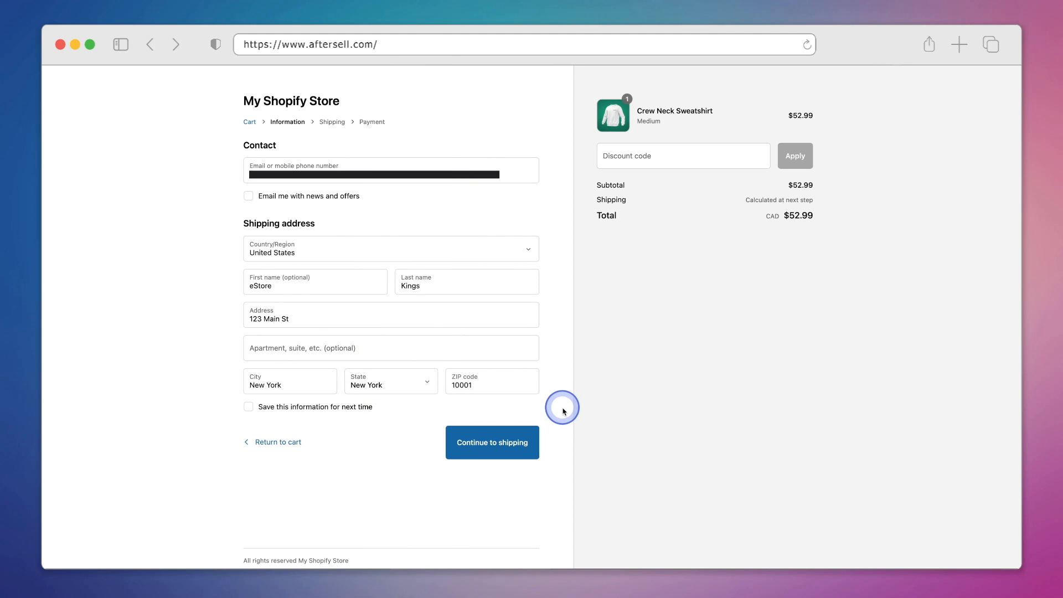
click(537, 451)
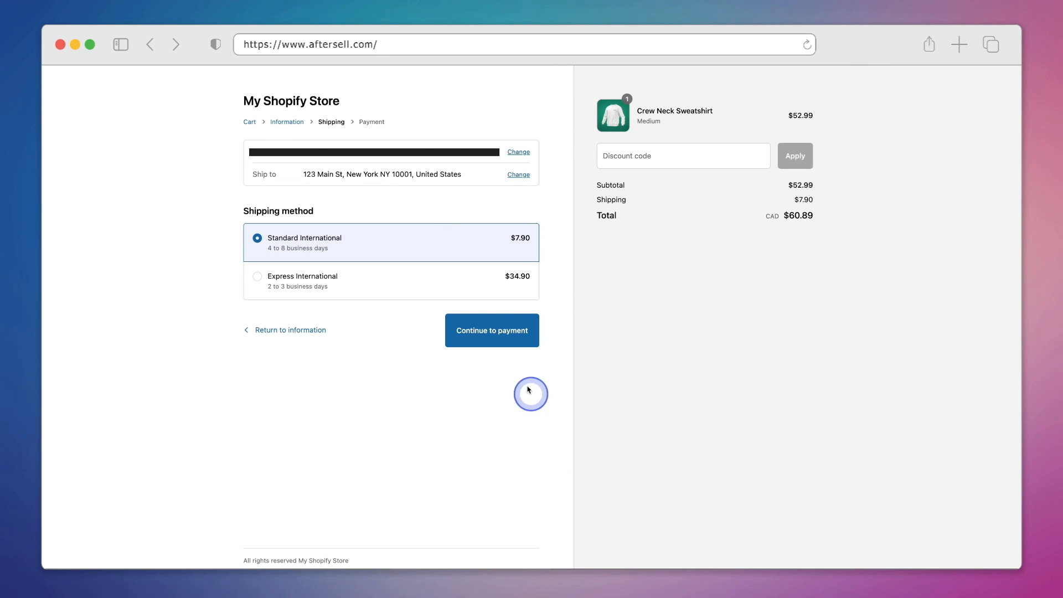
Continue to payment, enter the card details, and pay for the order.
click(509, 340)
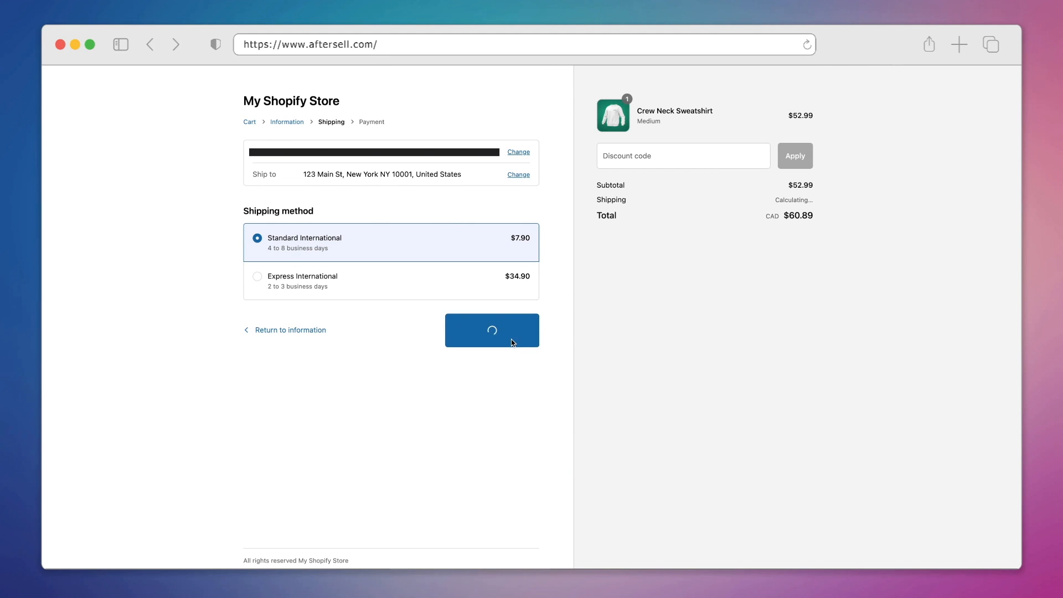
click(392, 313)
text(1)
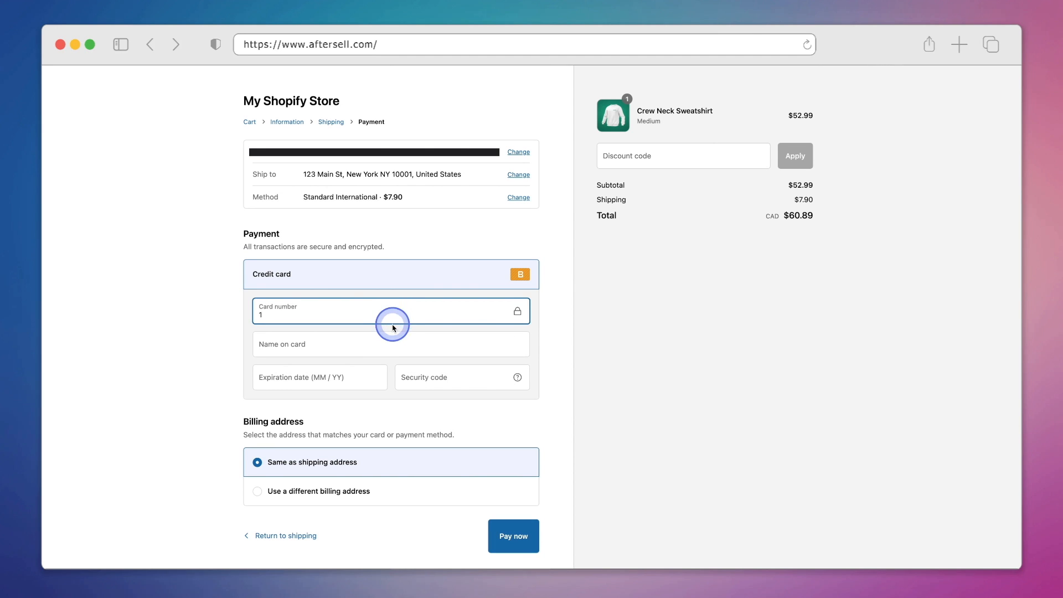
click(391, 340)
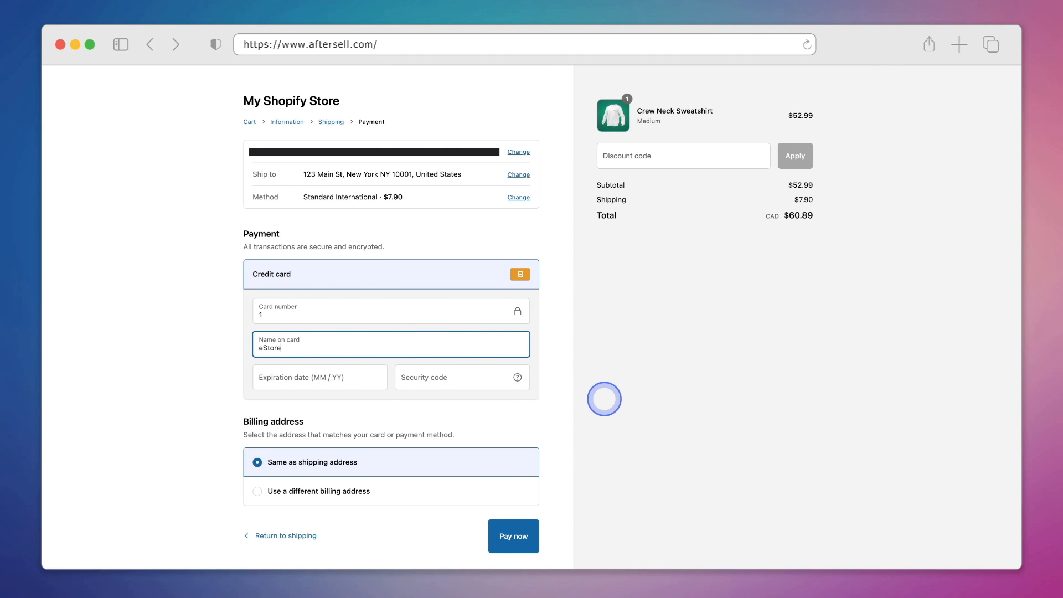
click(310, 384)
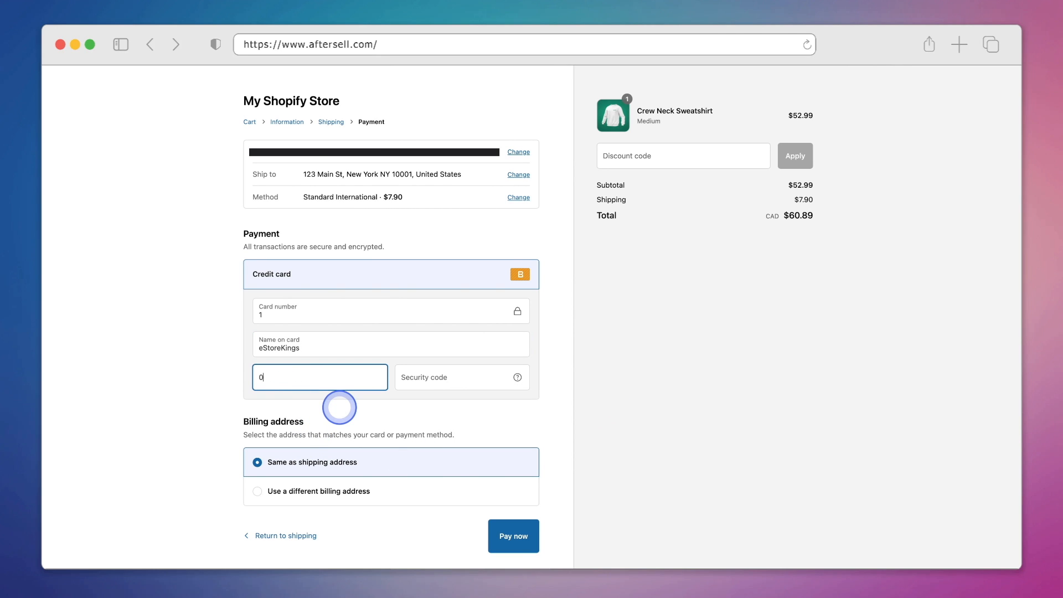
text(09 / 26)
key(Tab)
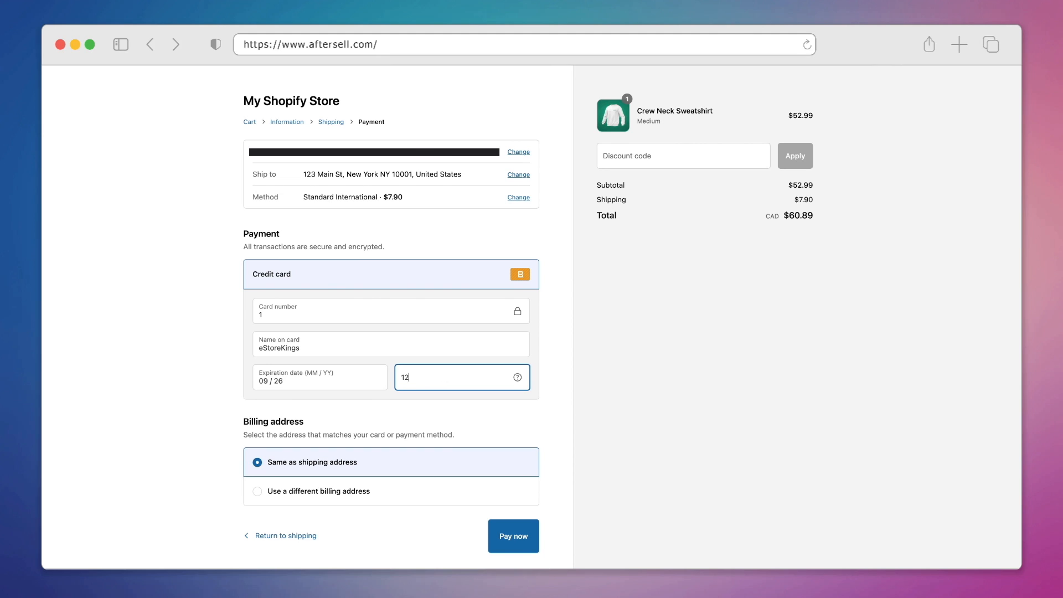
click(535, 548)
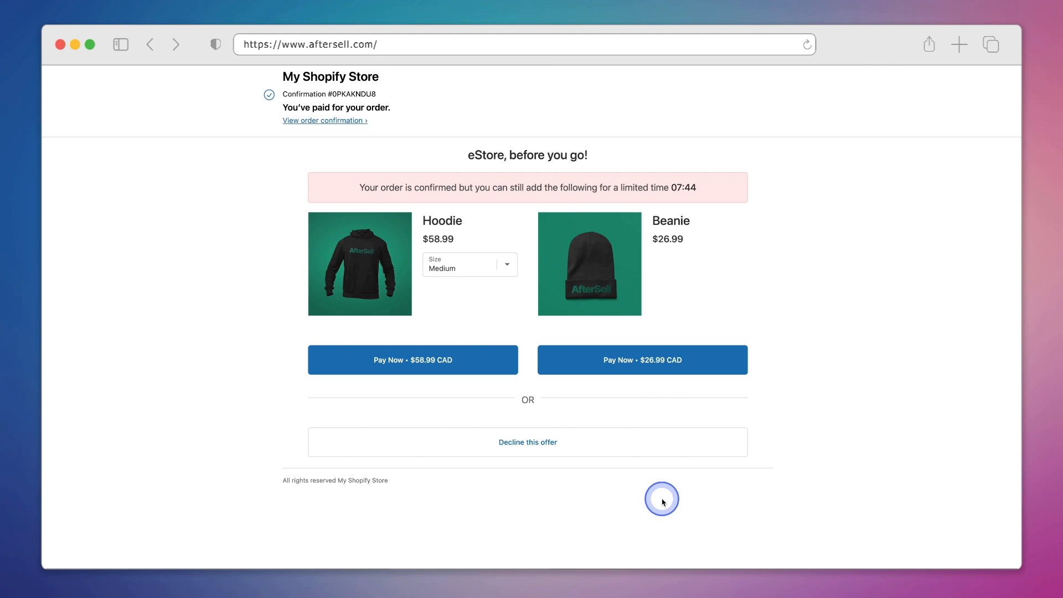
Decline the Hoodie and Beanie offer, then buy the Knitted Beanie upsell for $24.99 CAD.
click(624, 448)
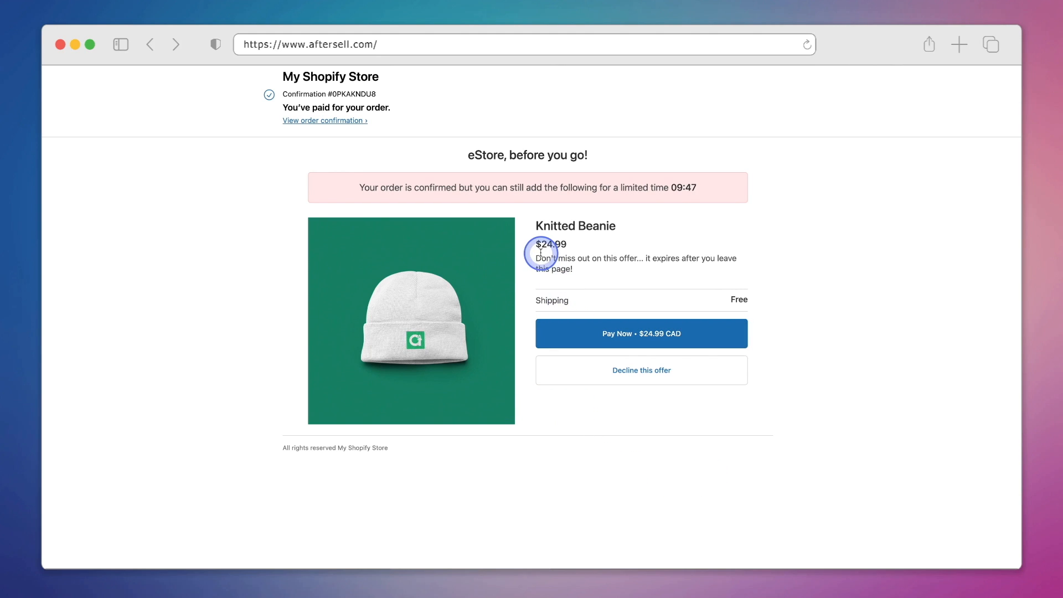
drag(537, 256, 694, 276)
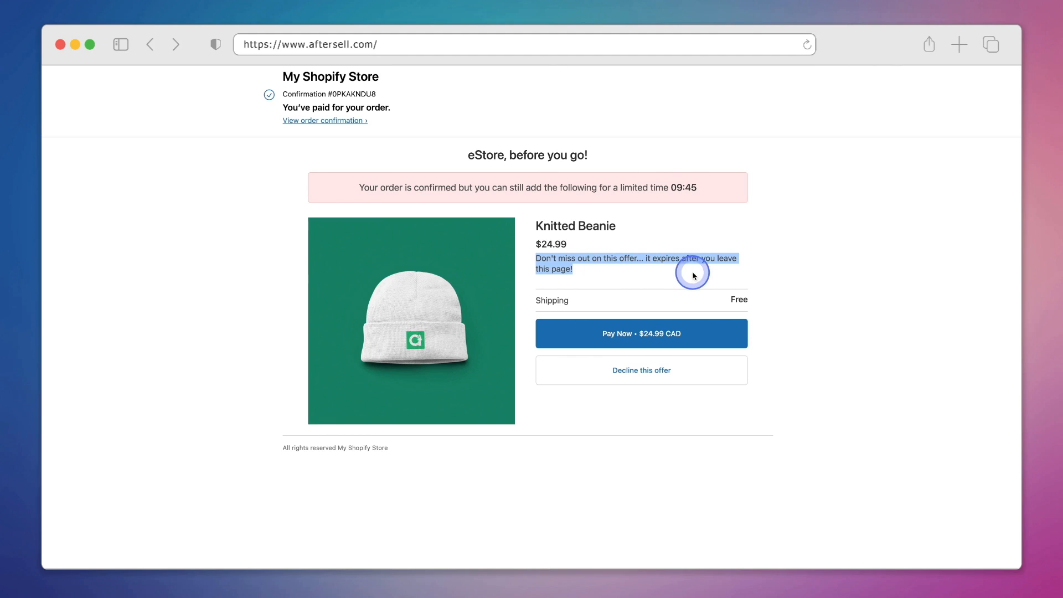
click(781, 266)
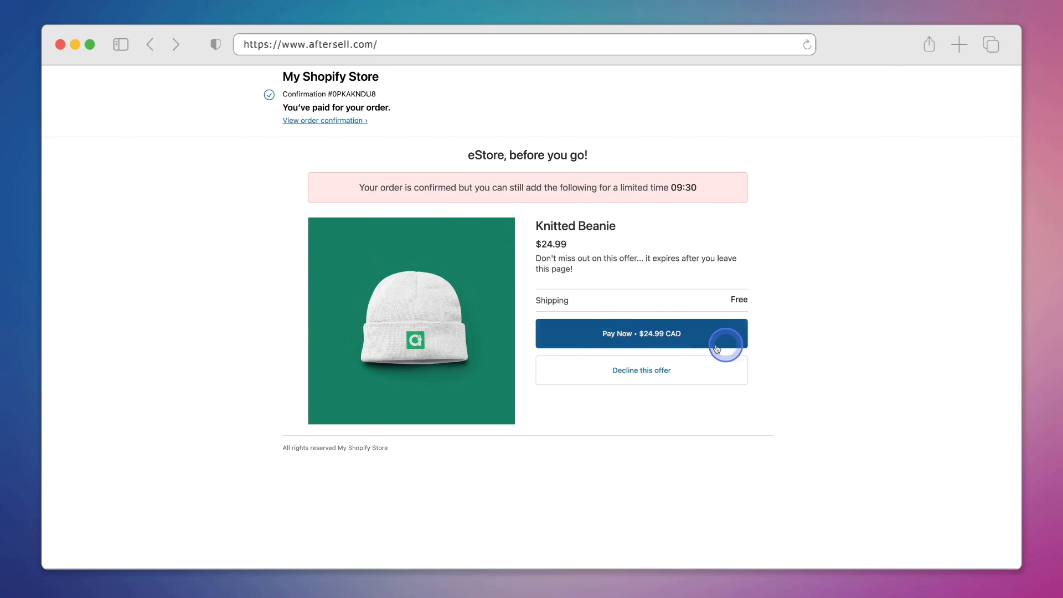
click(689, 346)
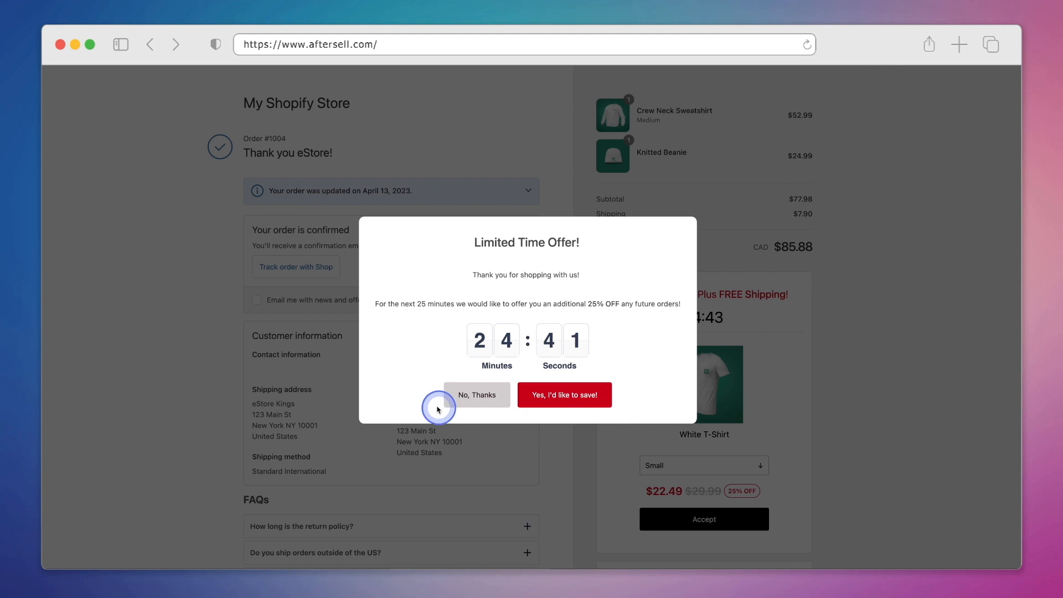
Dismiss the discount popup and expand the return policy and shipping outside the US FAQ answers.
click(452, 394)
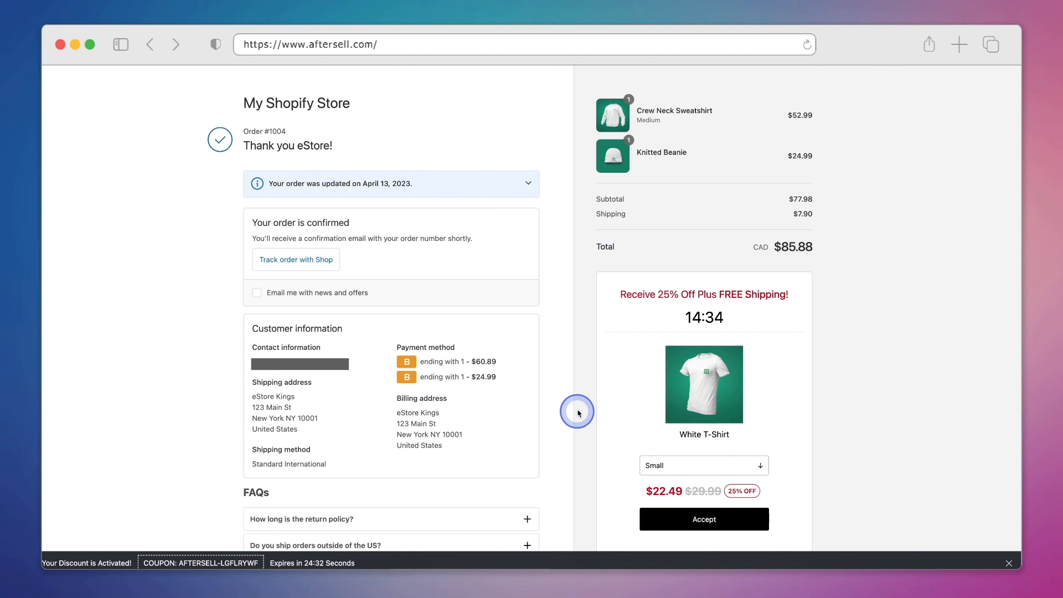
scroll(553, 404, down, 3)
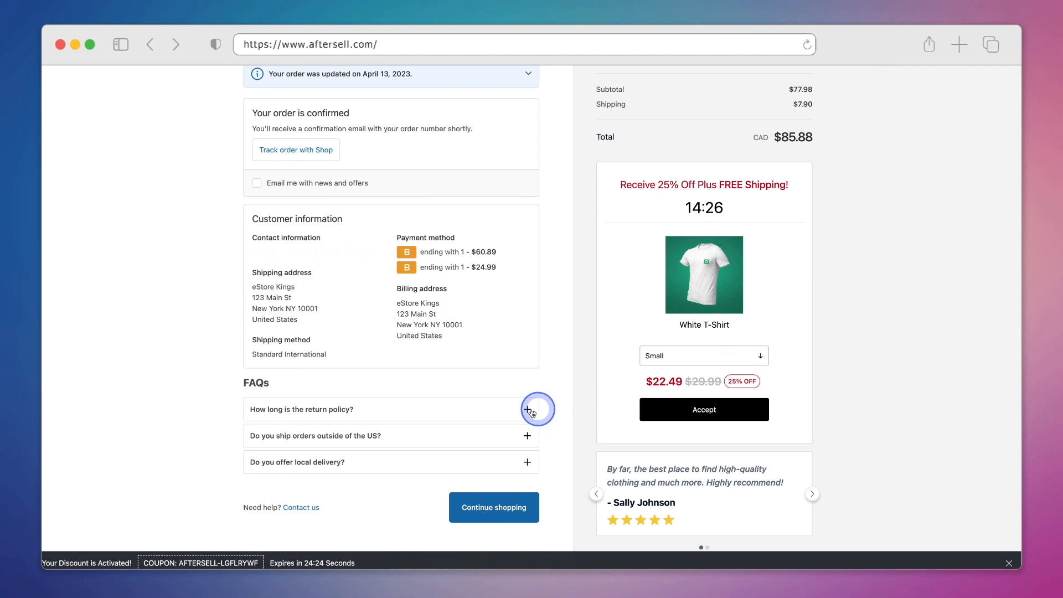
click(527, 410)
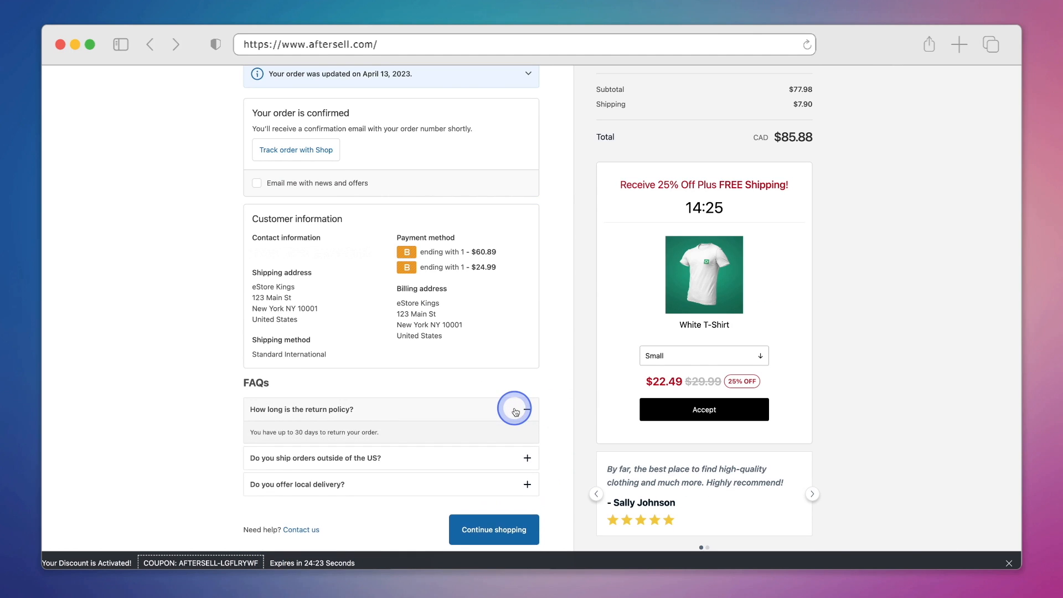
click(514, 411)
click(526, 435)
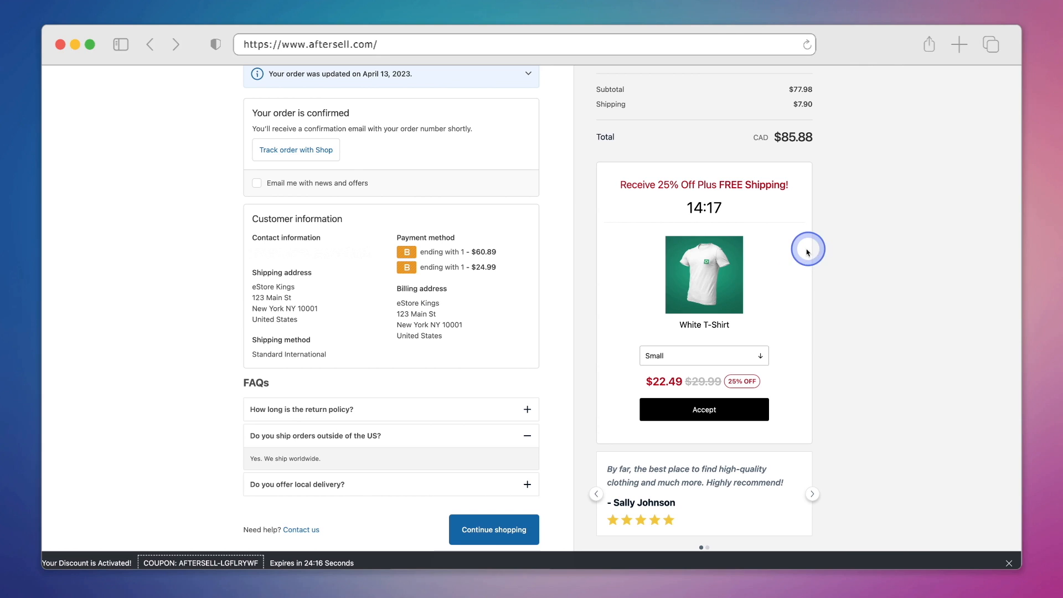
Set the White T-Shirt offer size to Large and browse the customer reviews back and forth.
click(761, 357)
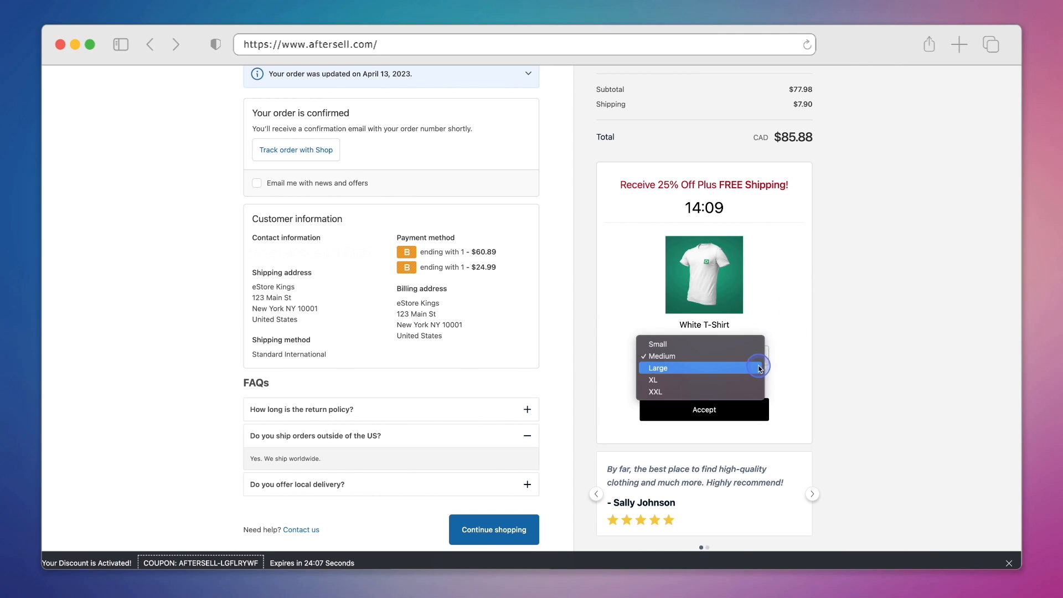
click(762, 364)
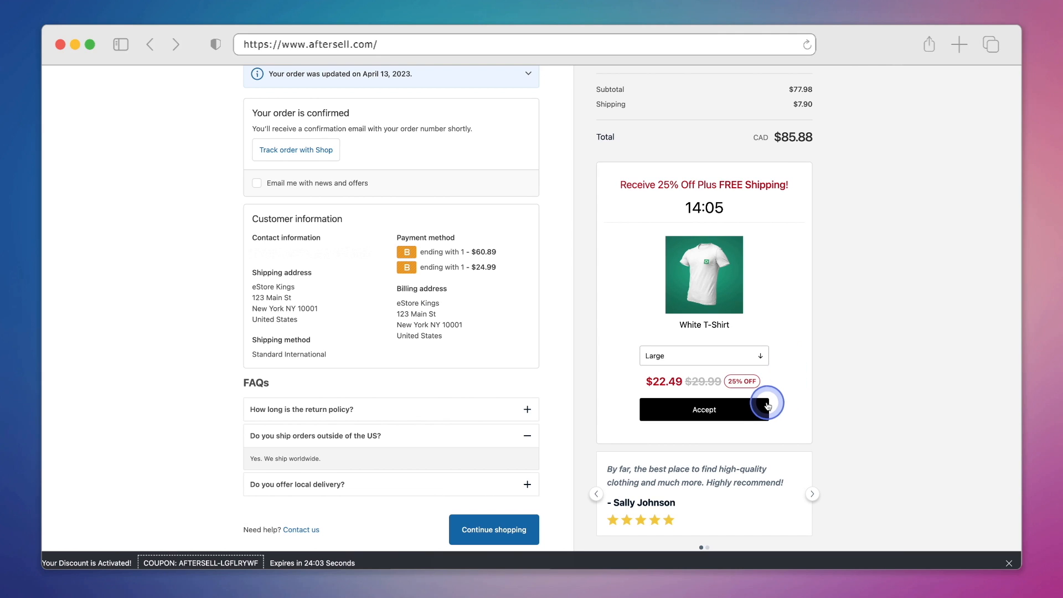
click(812, 493)
click(814, 494)
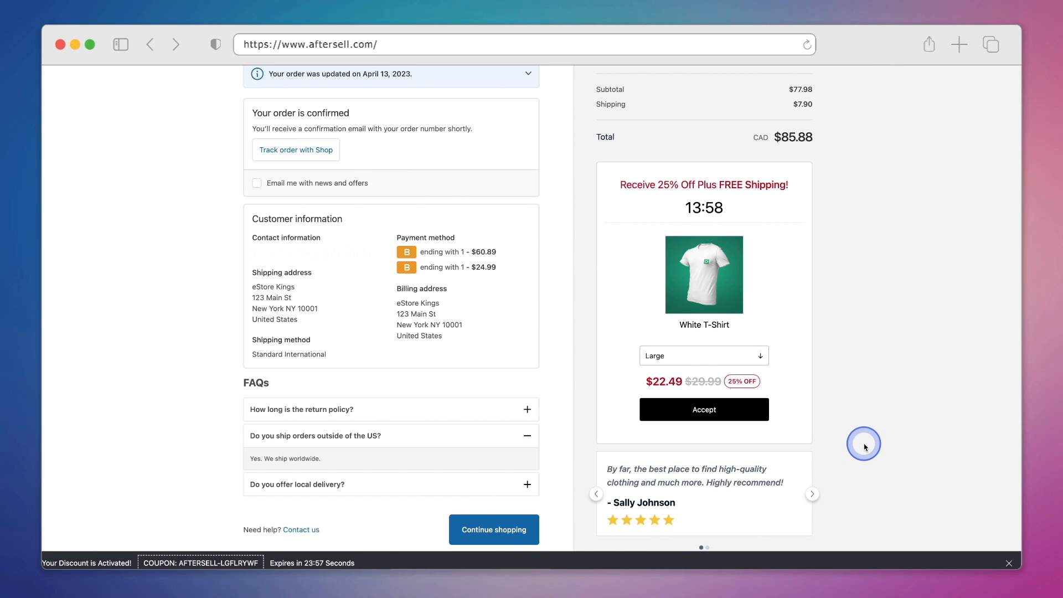